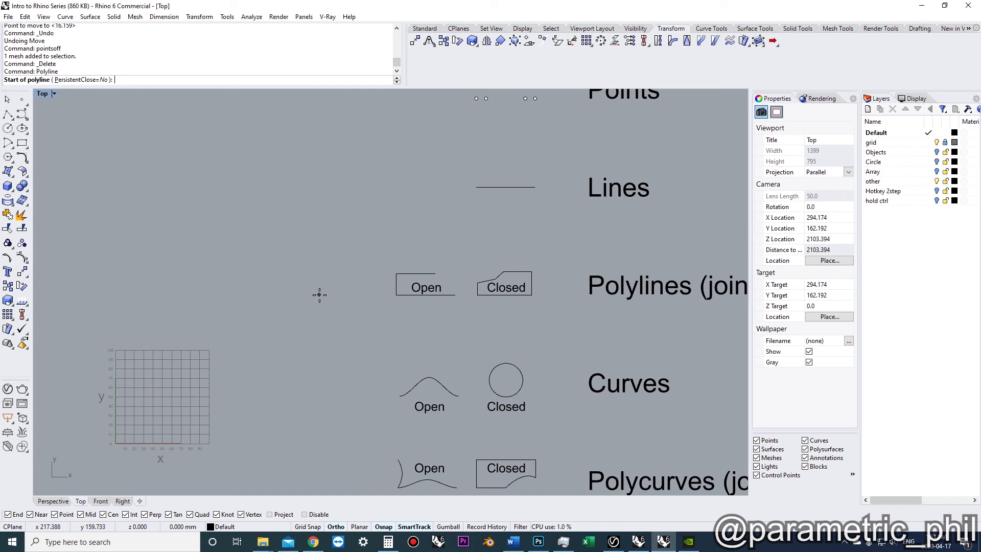
Draw a closed rectangular polyline freehand, about 56 mm by 27 mm, in the empty area beside the open polyline example
scroll(225, 306, down, 1)
scroll(295, 313, down, 1)
scroll(304, 300, up, 1)
scroll(235, 333, up, 1)
scroll(235, 333, down, 1)
scroll(262, 323, down, 1)
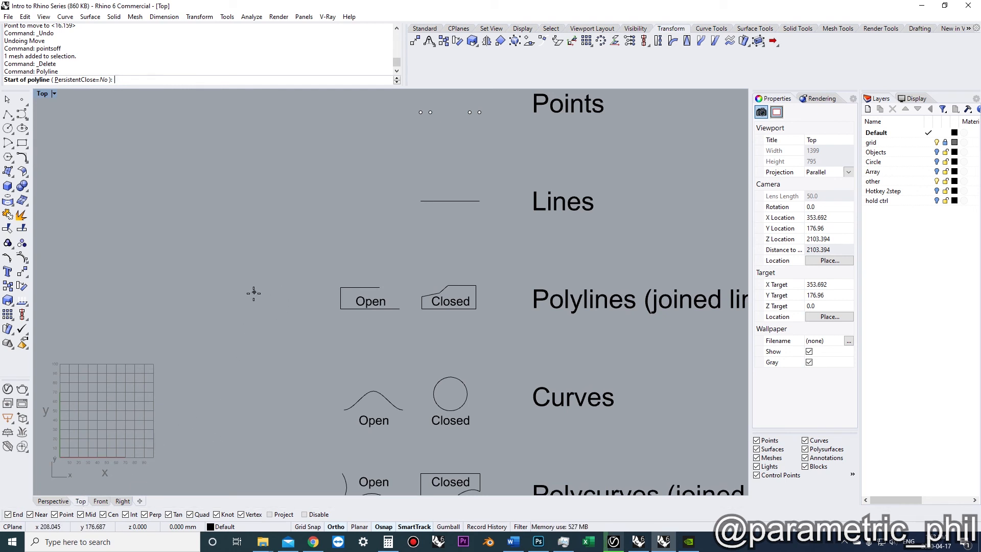
scroll(258, 300, up, 3)
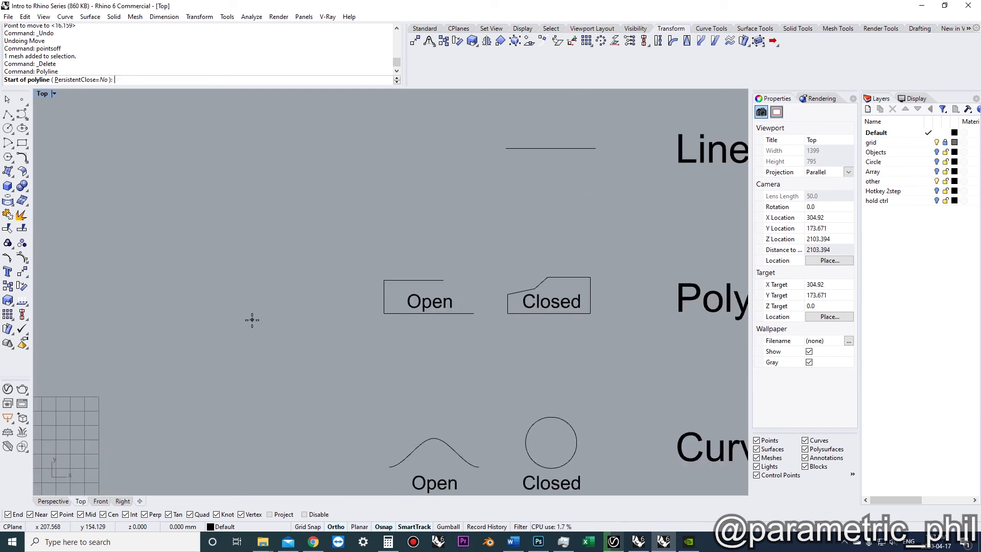
click(225, 311)
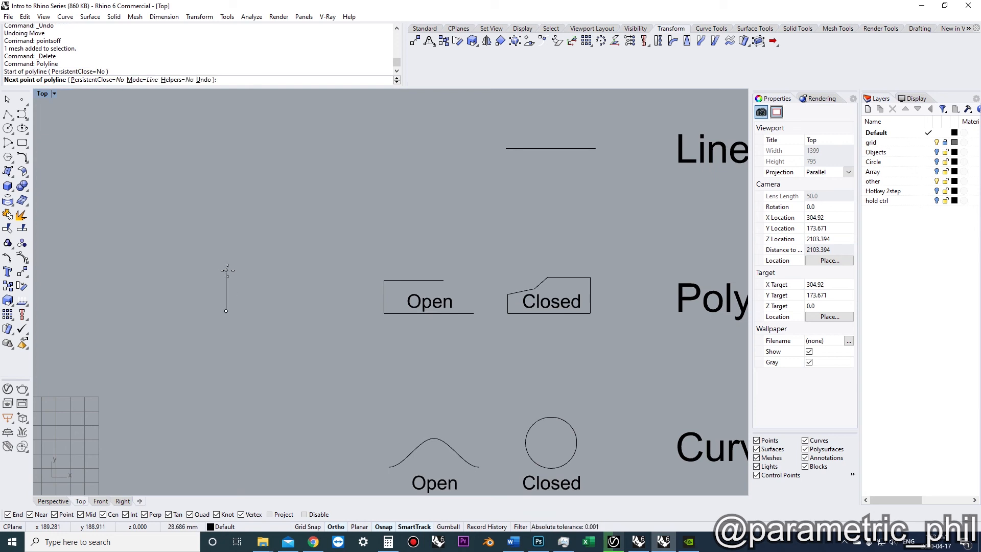
click(225, 273)
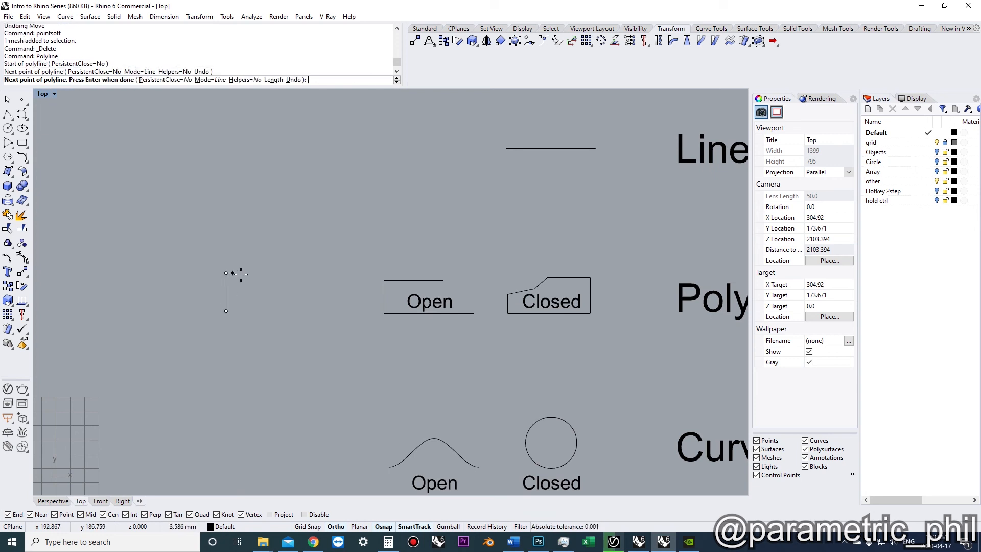
click(305, 273)
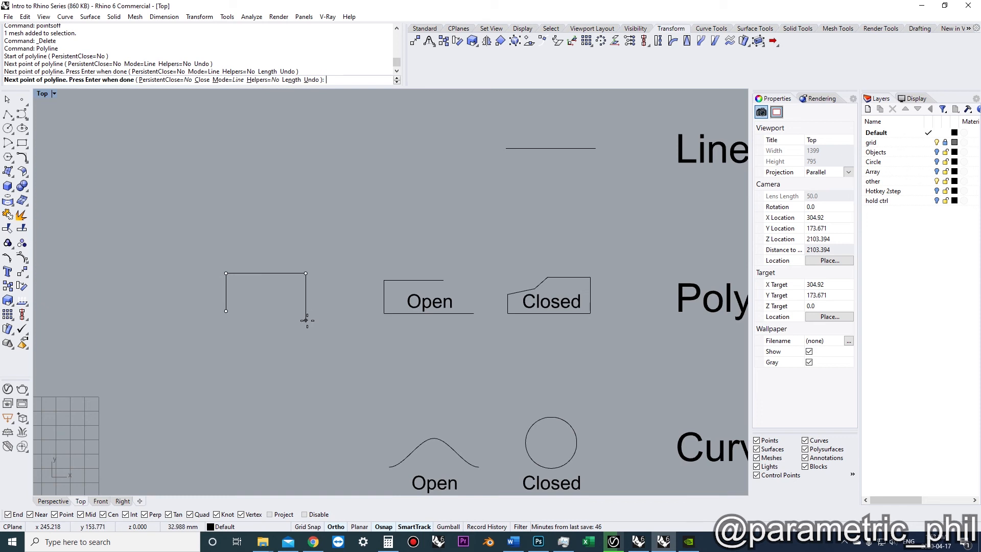
click(232, 313)
click(225, 311)
scroll(270, 313, up, 2)
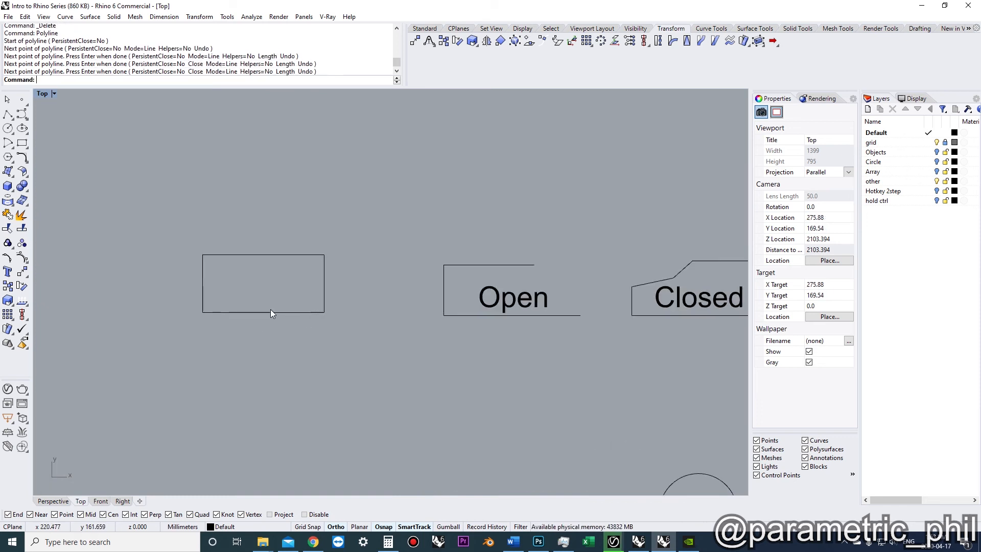
Select the freehand rectangle to inspect it as one curve, deselect it and undo the polyline
click(270, 312)
right_drag(260, 311, 273, 321)
scroll(276, 343, down, 2)
scroll(267, 312, up, 2)
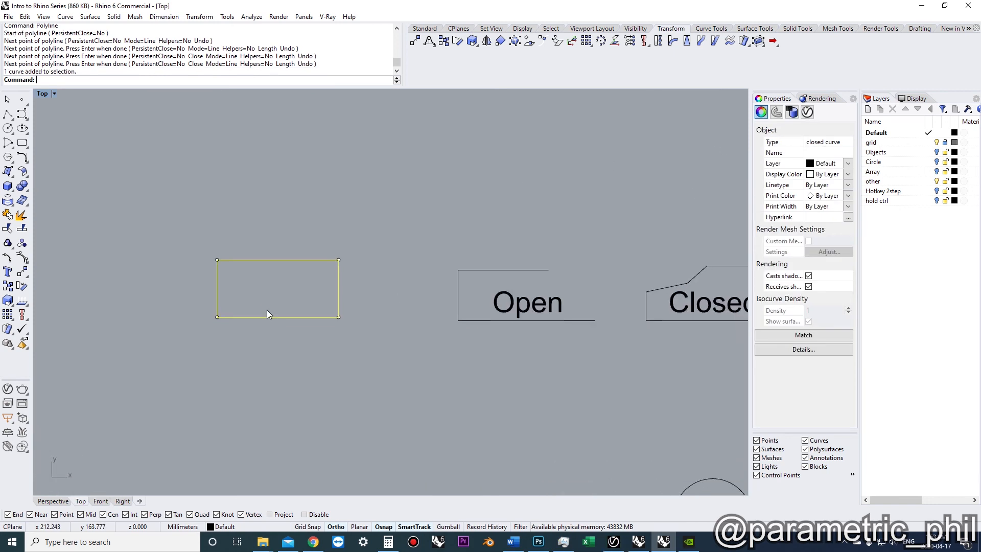
key(Escape)
key(ctrl+z)
Begin a new polyline beside the open polyline example with a 100 mm vertical segment going up
key(space)
click(229, 315)
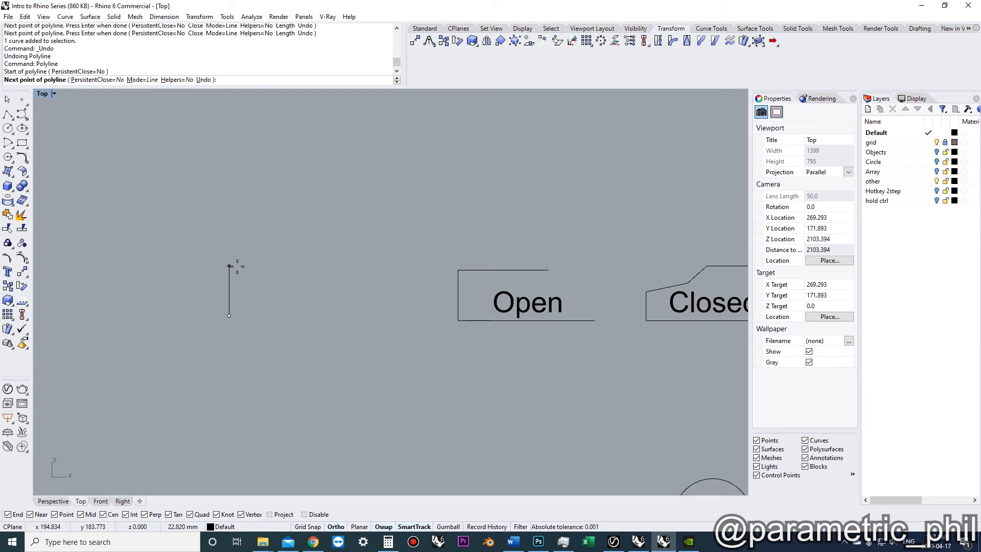
text(100)
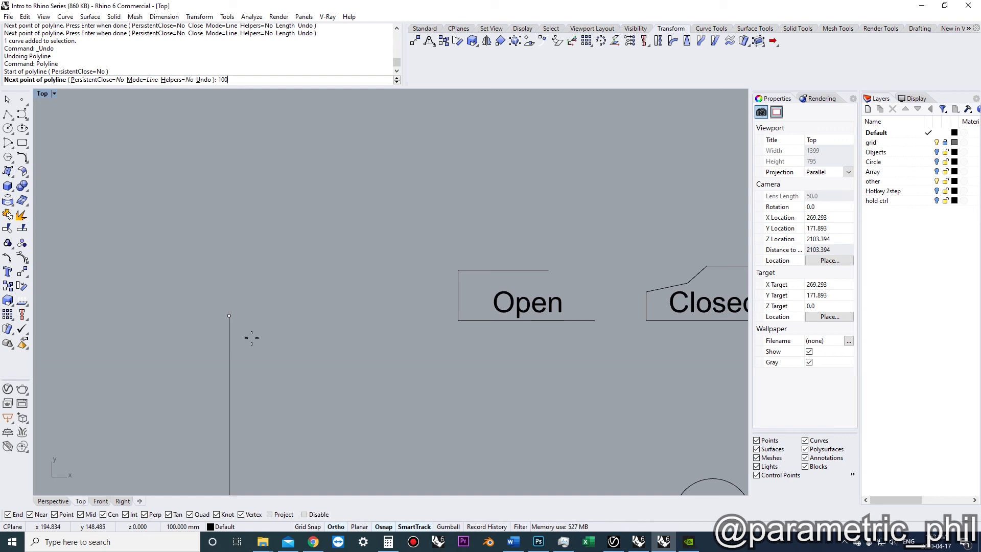
scroll(255, 281, down, 2)
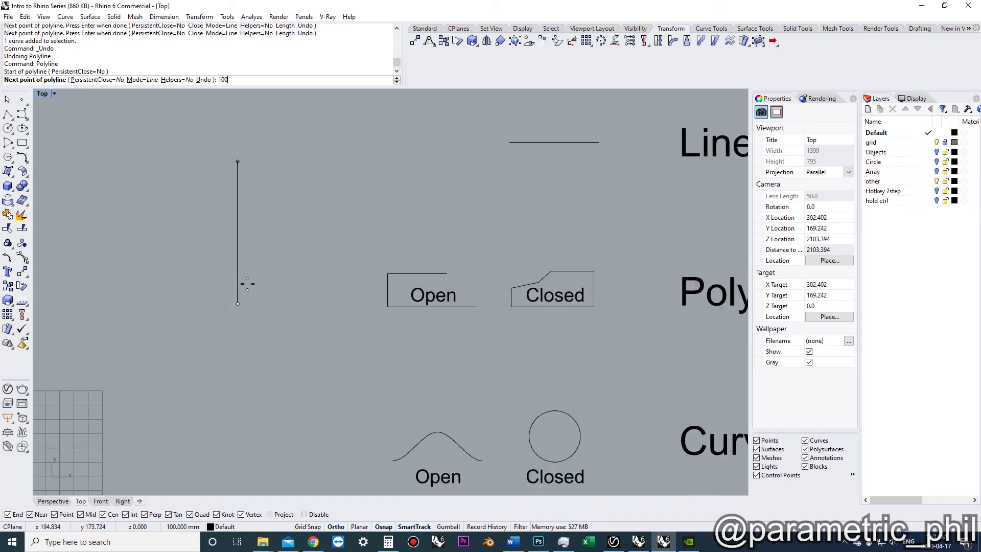
click(238, 273)
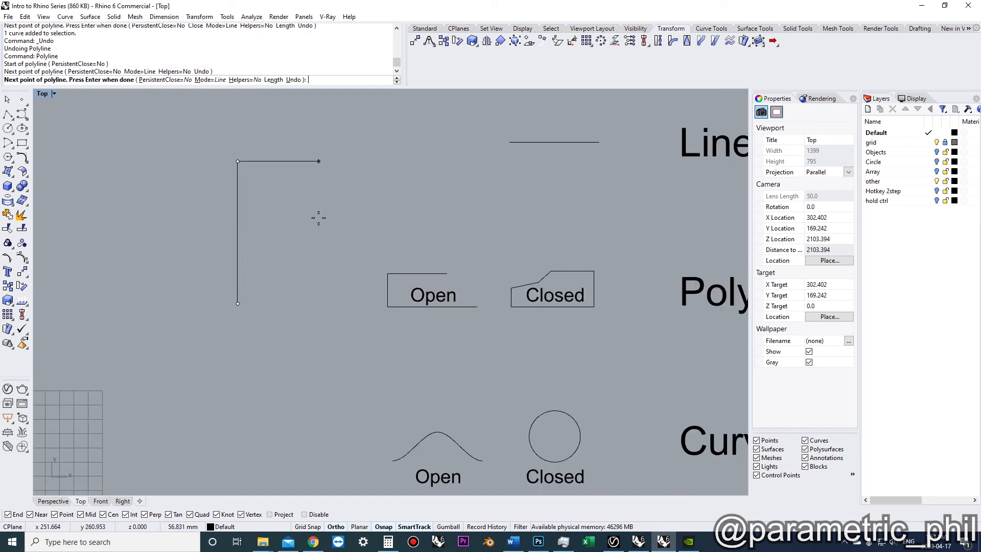
Add a 50 mm horizontal segment and a 100 mm segment going down, then close the polyline into a rectangle
text(100)
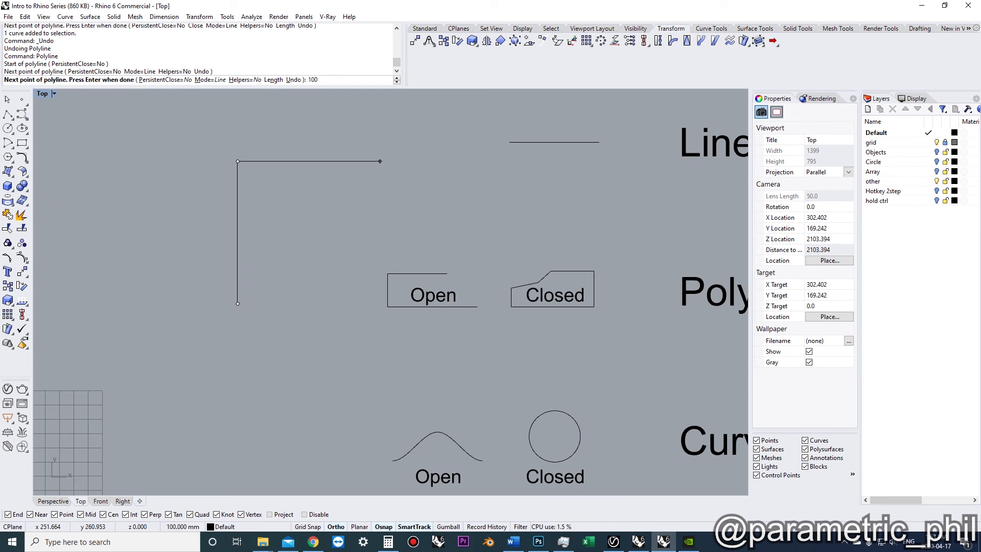
key(BackSpace)
key(BackSpace)
key(BackSpace)
text(50)
key(Return)
text(100)
key(Return)
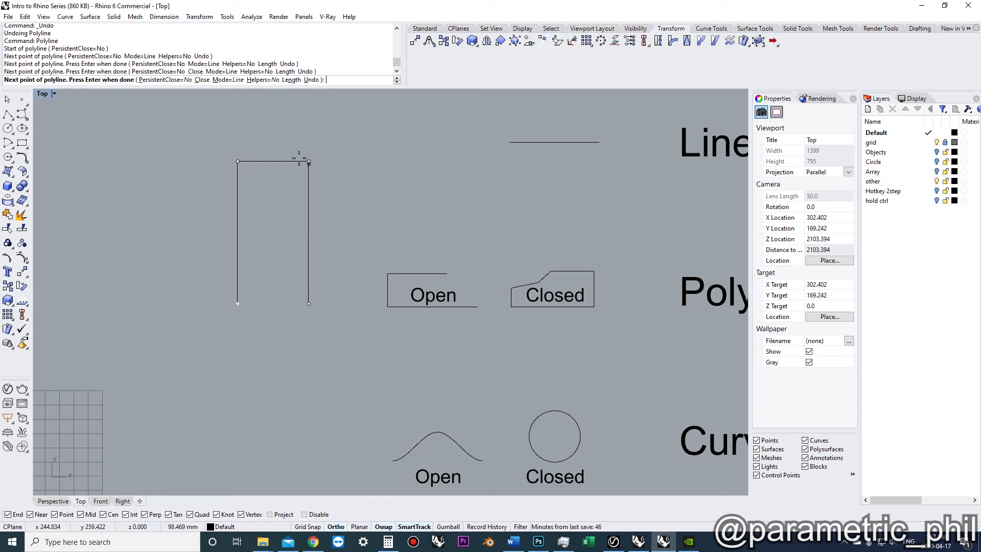
click(201, 81)
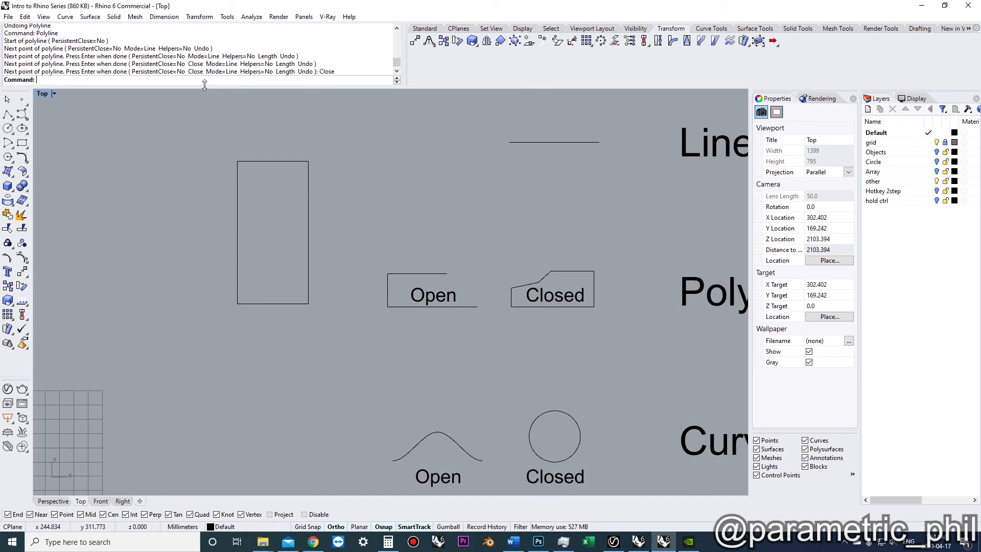
right_drag(259, 282, 302, 310)
scroll(189, 260, up, 4)
right_drag(195, 266, 237, 282)
right_click(234, 293)
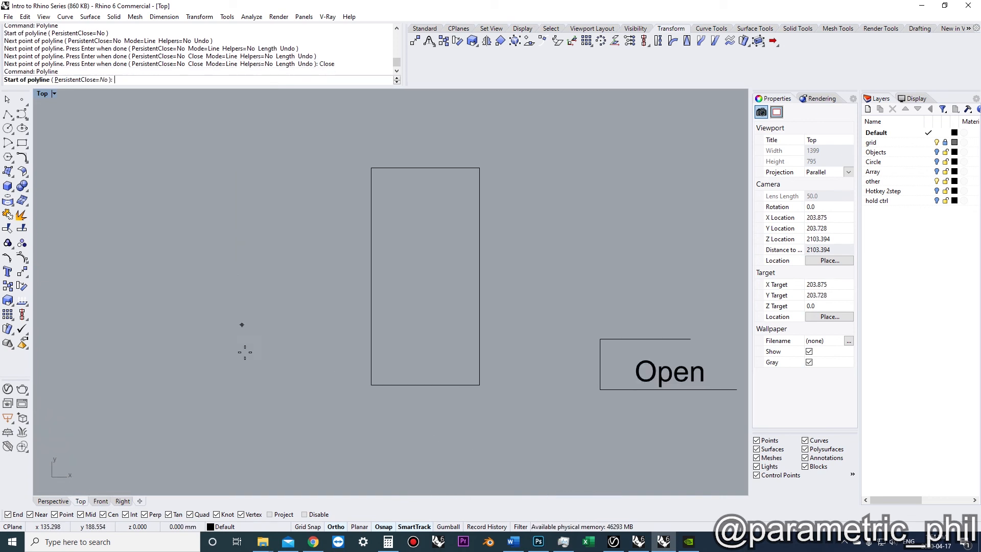
click(232, 383)
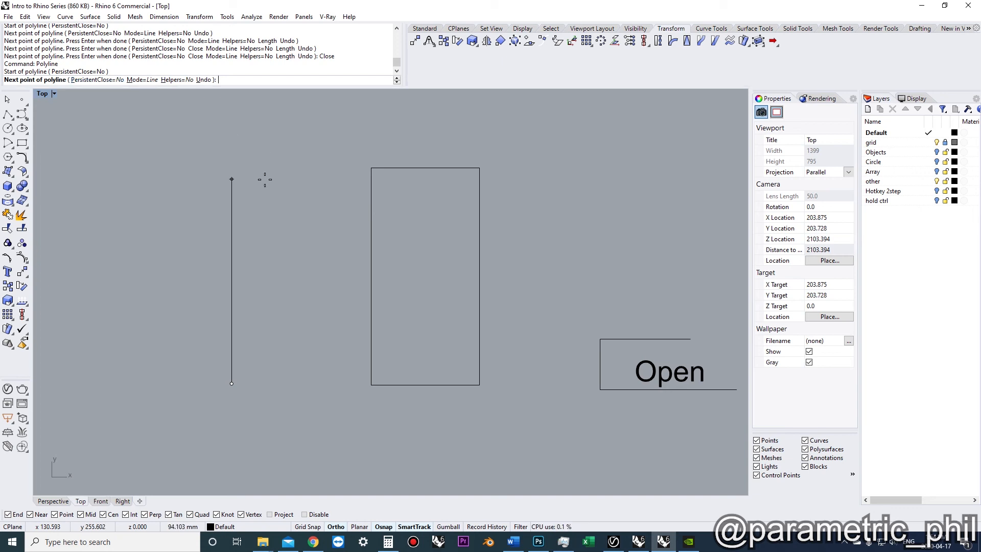
click(292, 176)
key(Escape)
right_drag(231, 327, 278, 311)
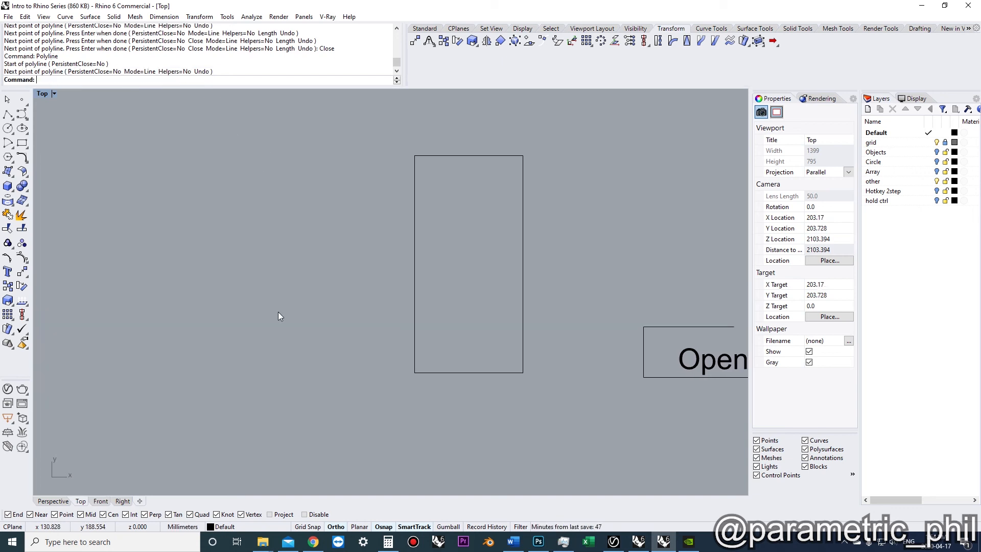
right_click(311, 335)
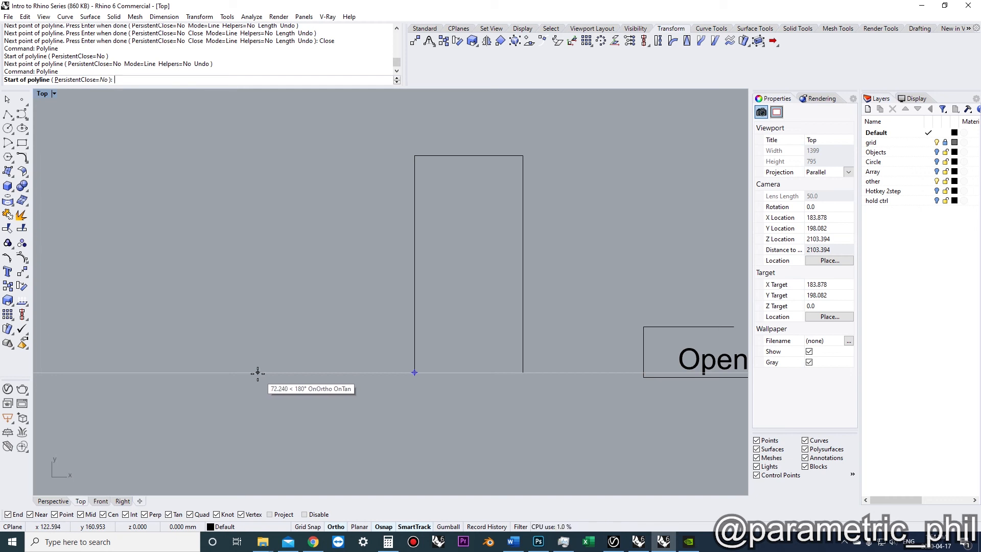
key(Escape)
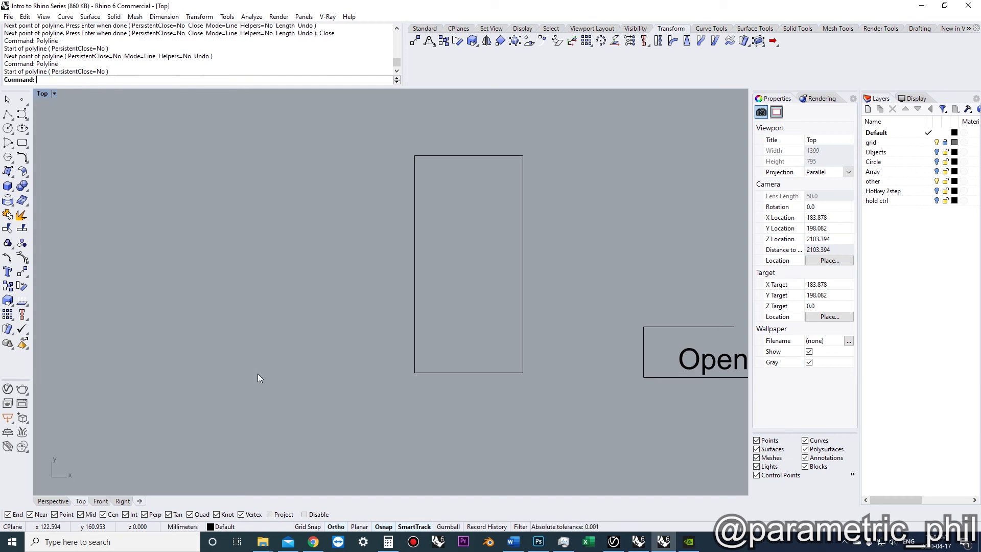
Start a polyline beside the rectangle, level with its lower corner, and draw a vertical segment up to the height of its upper corner
right_drag(377, 427, 375, 425)
right_click(375, 425)
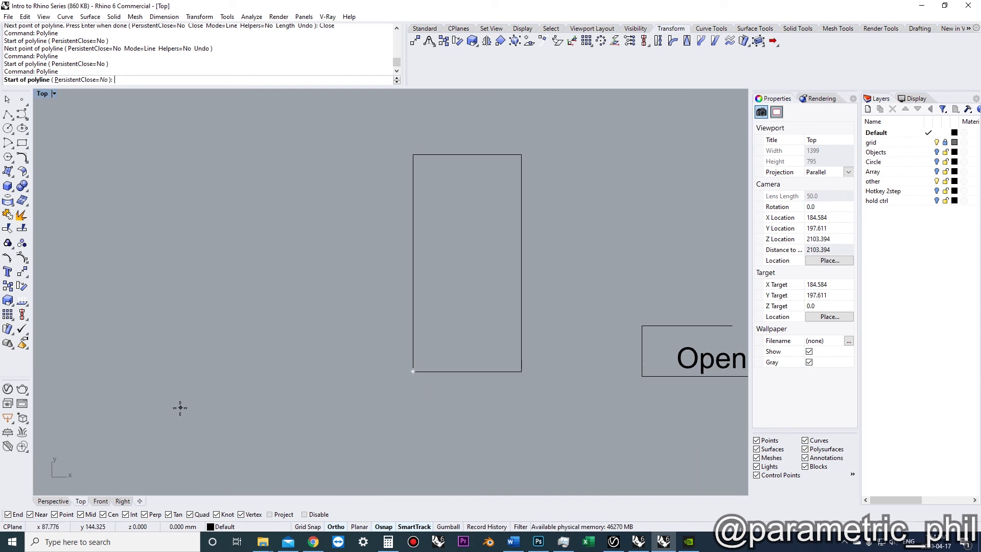
click(258, 371)
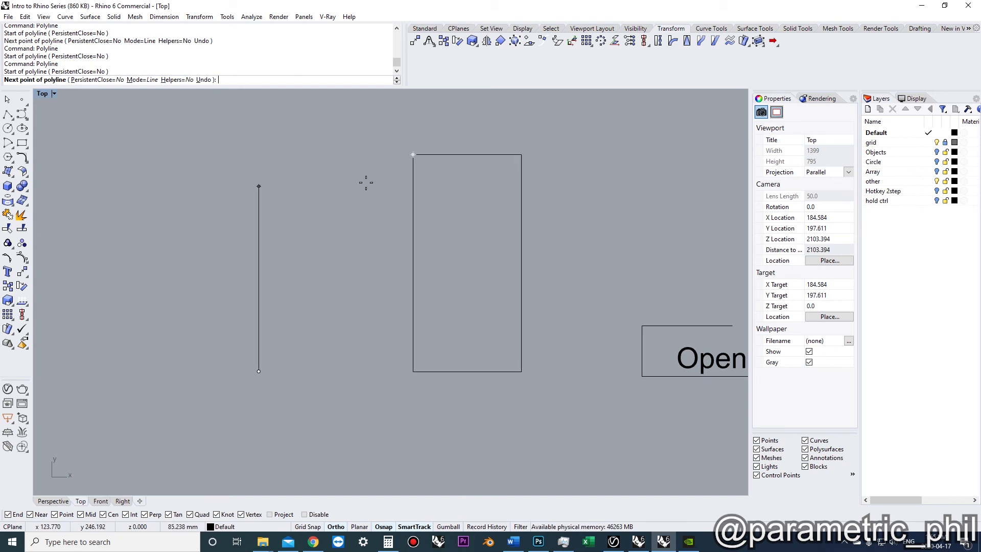
click(258, 154)
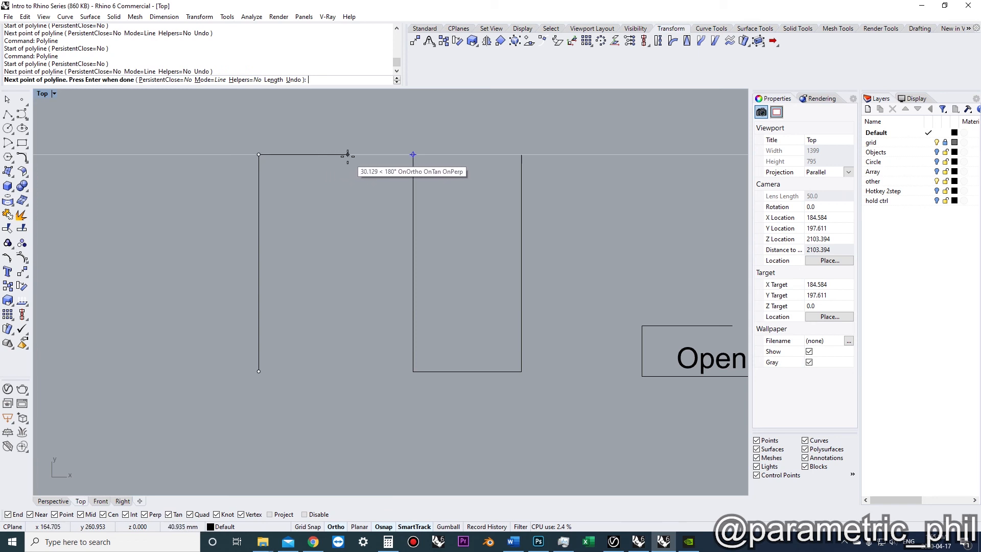
key(ctrl+z)
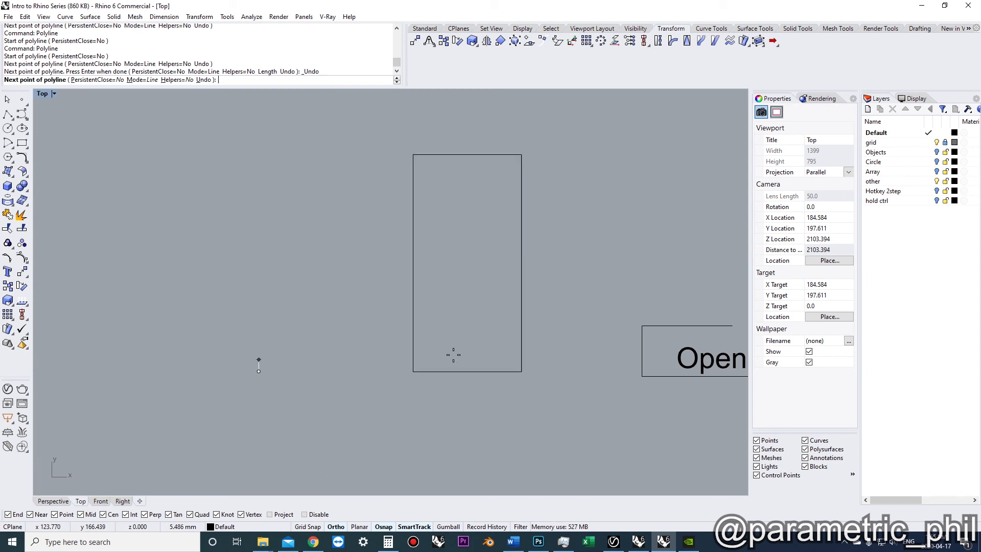
click(411, 155)
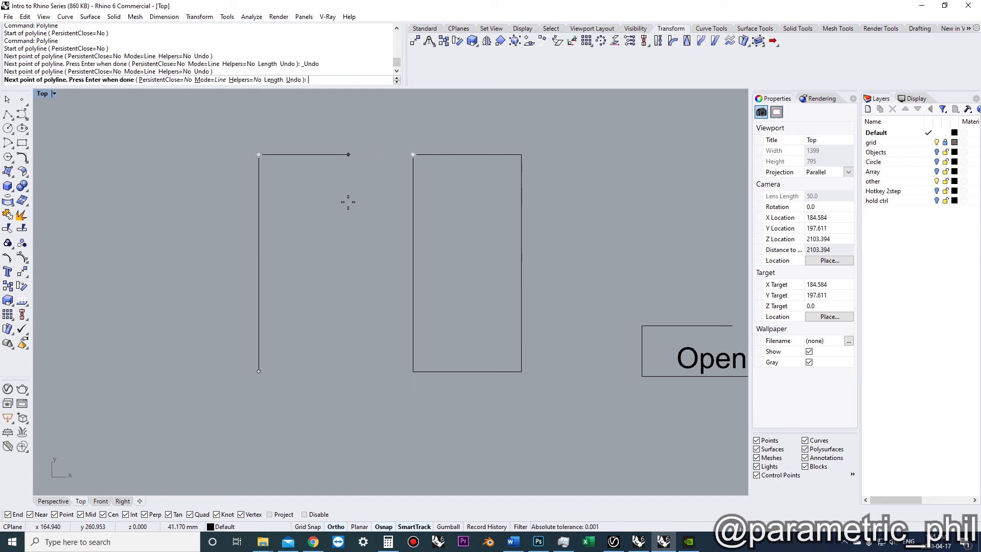
Add a 50 mm horizontal segment, then bring the polyline down level with its start point and close the second rectangle
text(50)
key(Return)
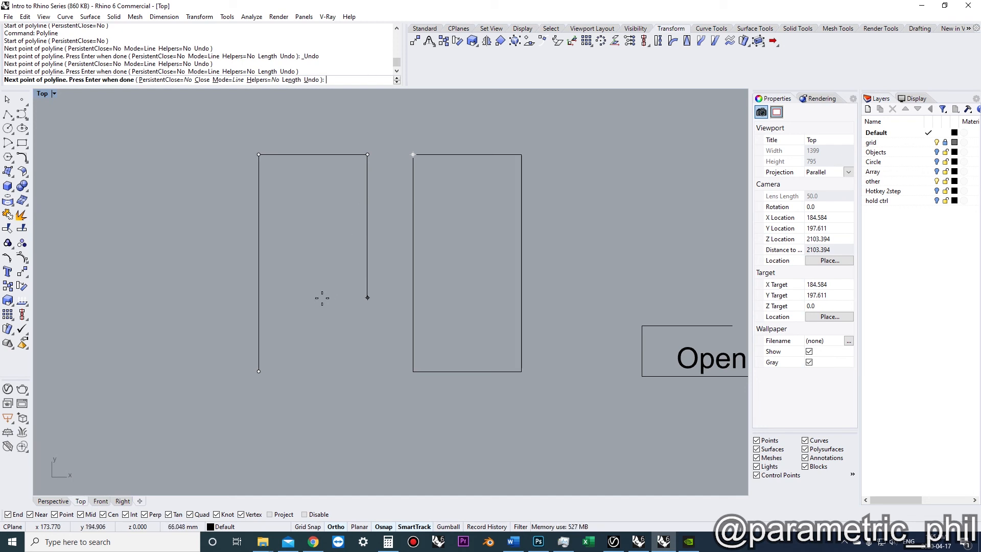
click(259, 371)
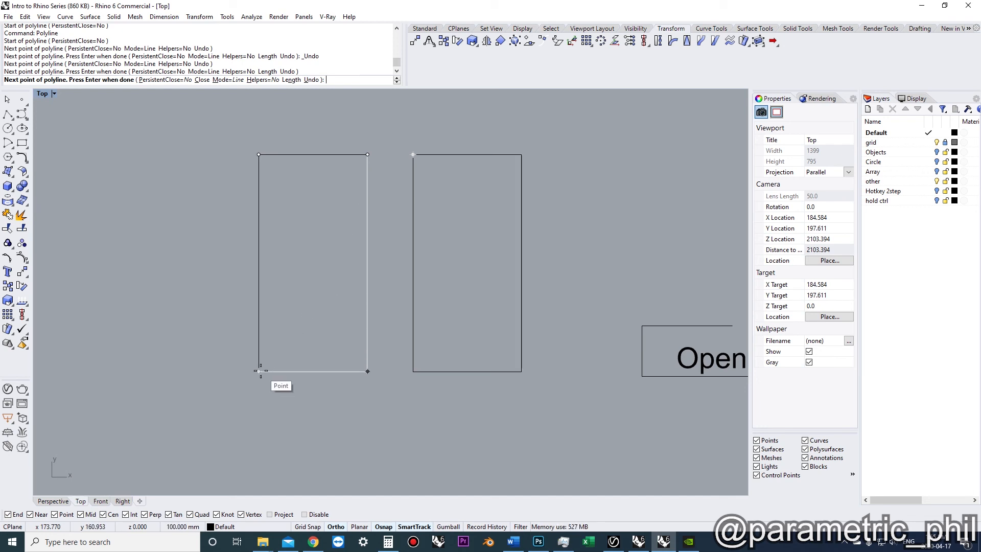
key(Return)
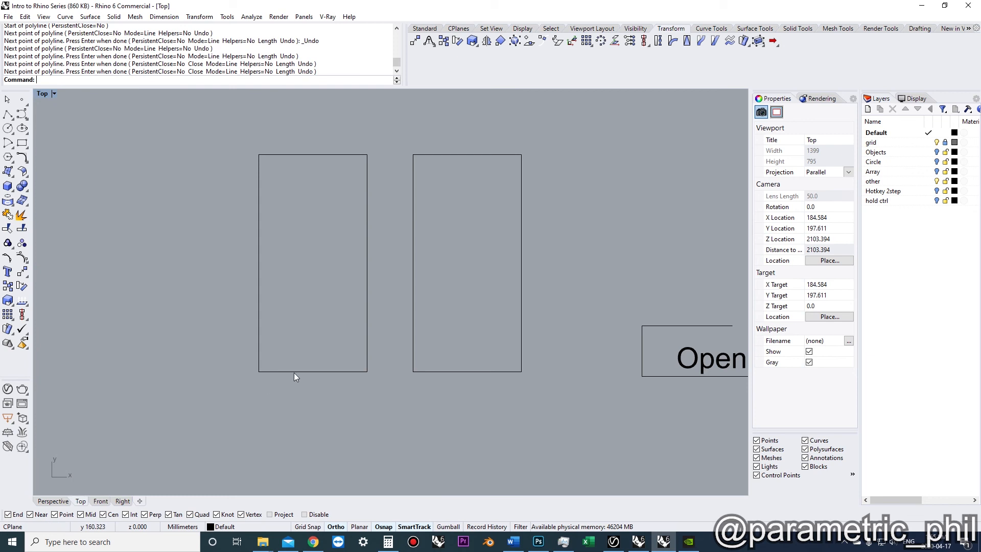
Select both rectangles together and delete them
scroll(305, 369, down, 2)
right_drag(306, 369, 288, 339)
scroll(323, 304, up, 4)
right_drag(324, 305, 311, 368)
right_drag(290, 326, 277, 345)
scroll(306, 338, down, 2)
drag(448, 436, 281, 229)
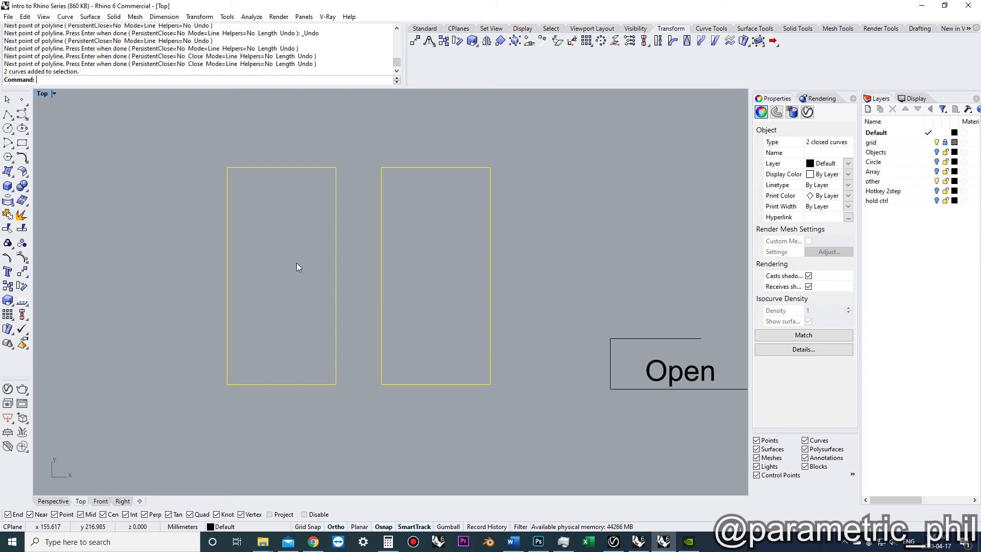
key(Delete)
Draw a closed degree-3 control point curve with seven control points in the empty area beside the sample shapes, ending on its start point
scroll(242, 255, down, 1)
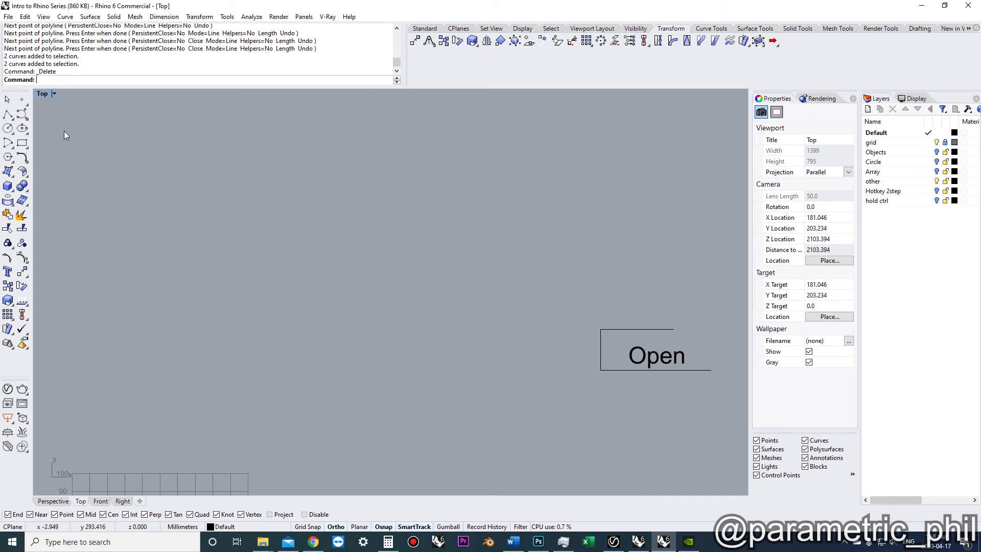
click(22, 114)
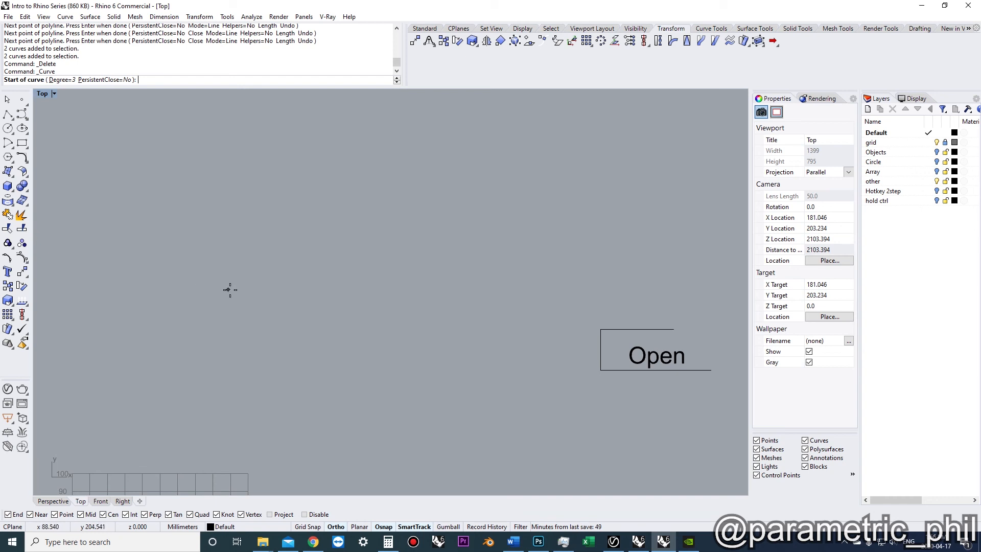
scroll(219, 261, down, 3)
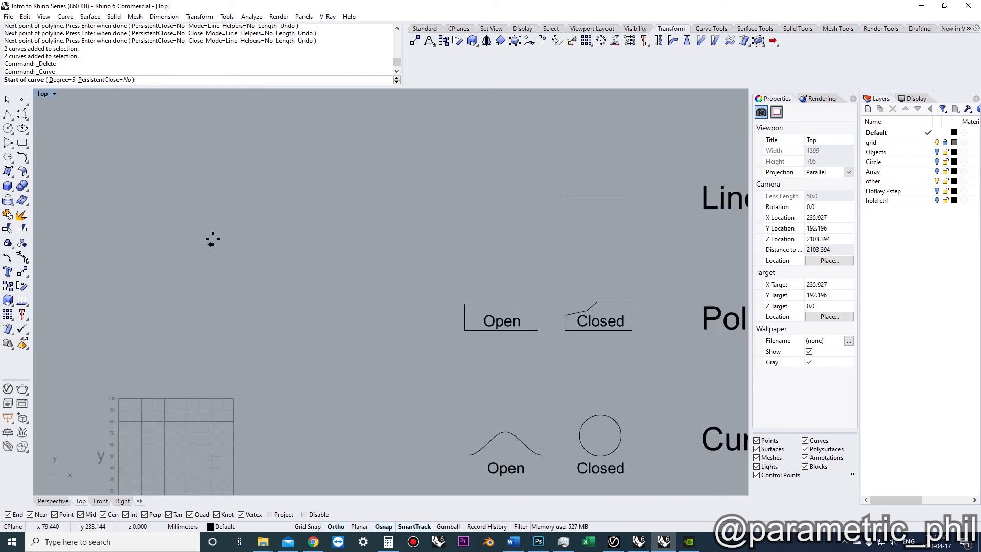
scroll(306, 348, up, 2)
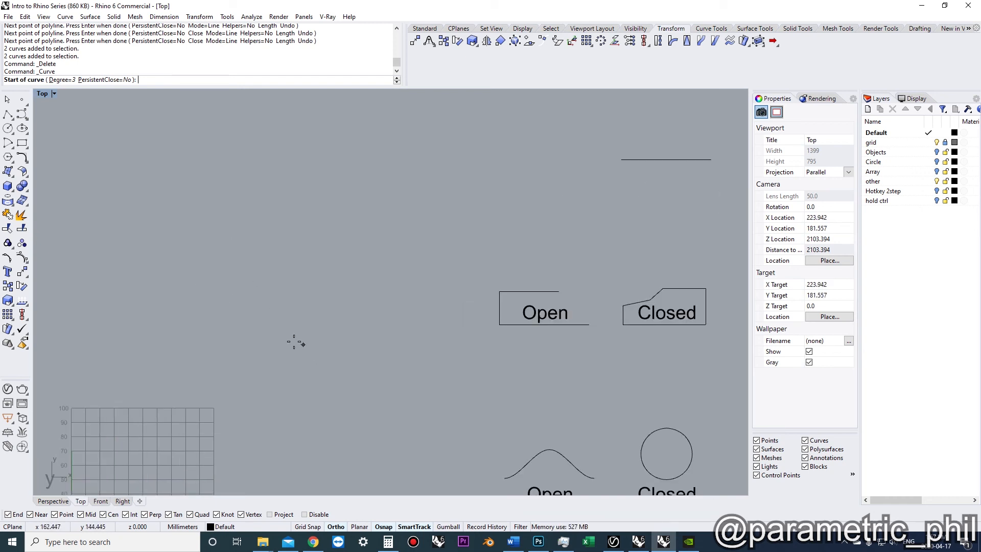
click(266, 322)
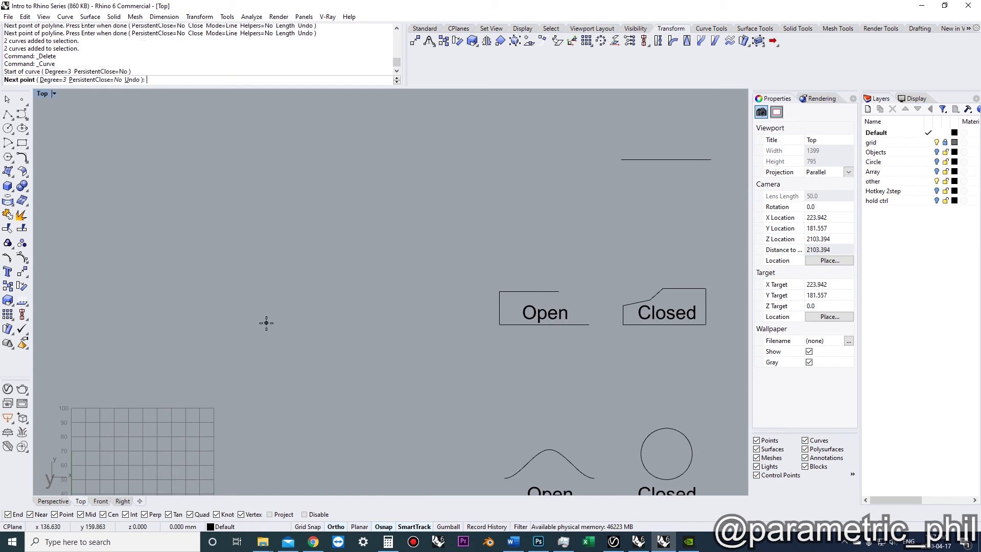
click(310, 323)
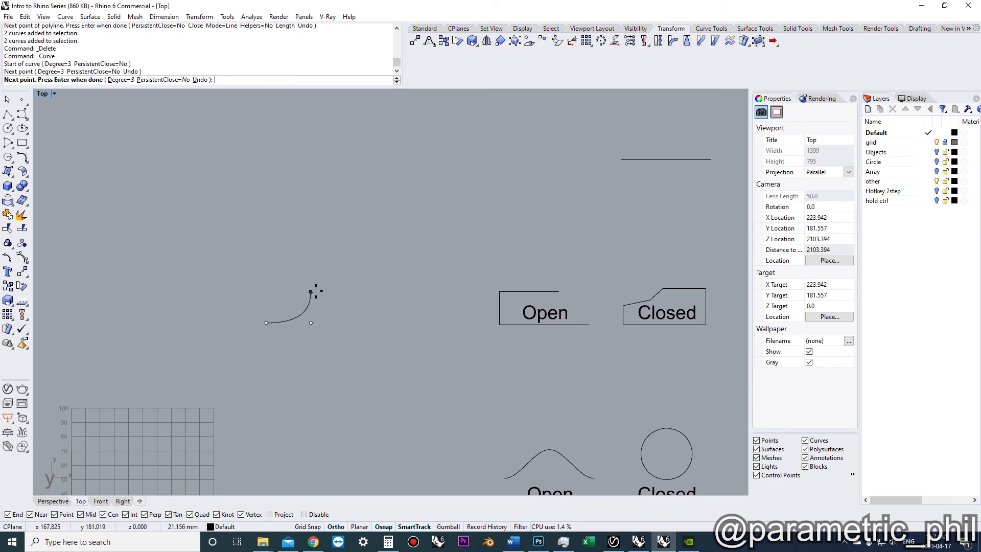
click(310, 235)
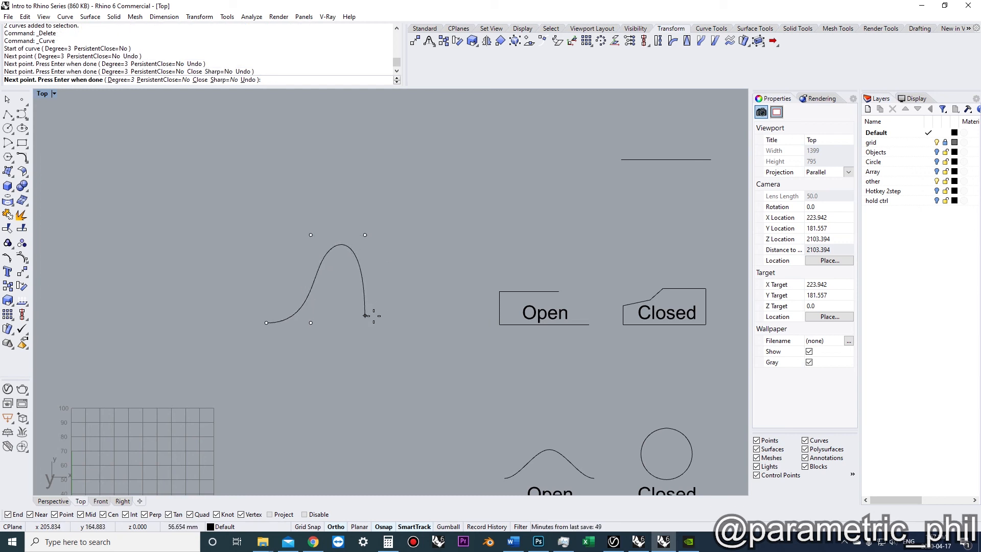
click(321, 324)
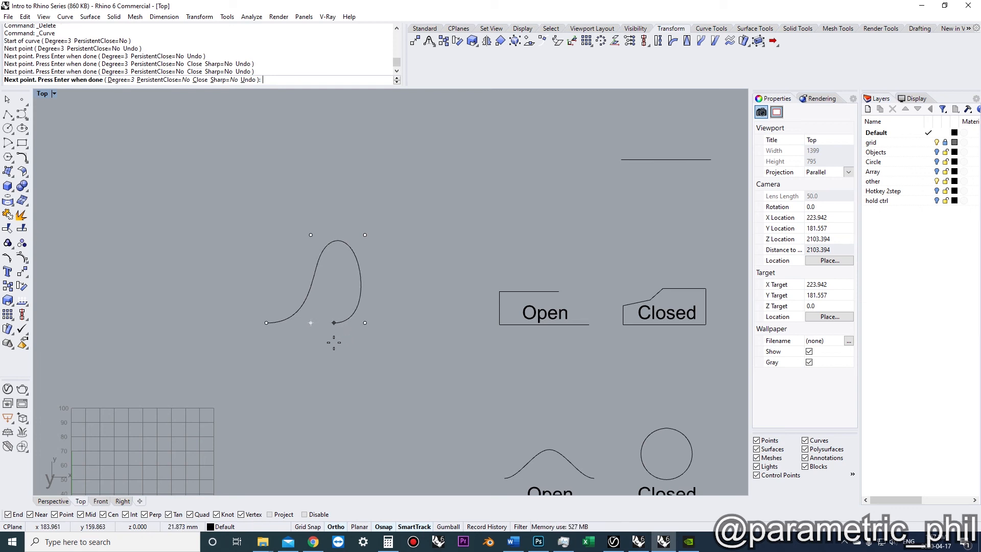
click(310, 383)
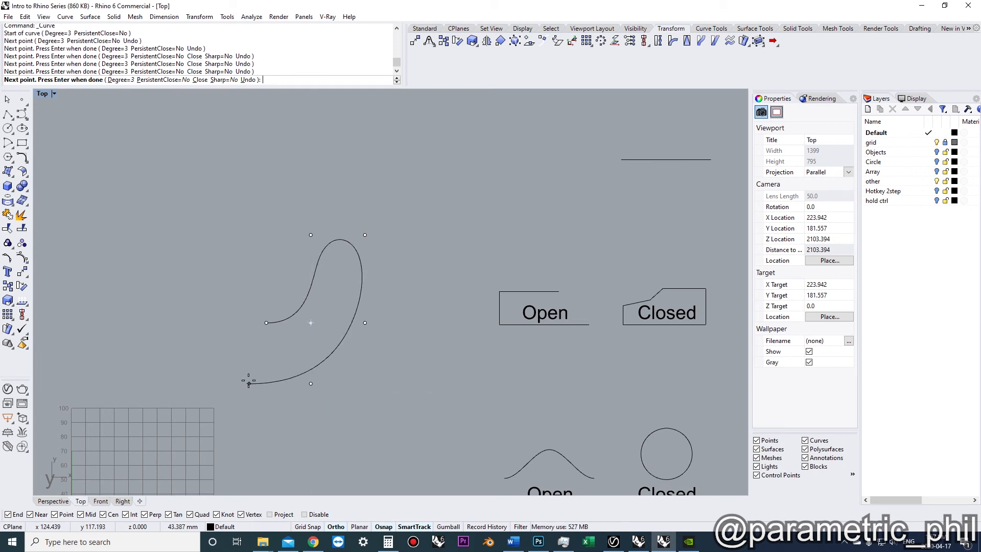
click(226, 356)
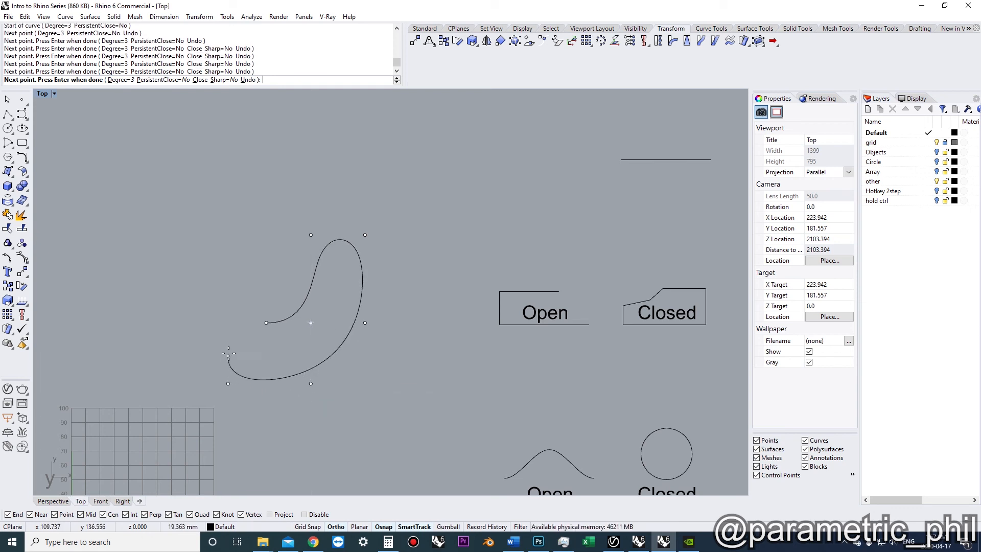
click(266, 328)
Select and deselect the closed curve to examine where its control points lie relative to the curve
scroll(322, 368, up, 6)
scroll(344, 344, down, 4)
click(366, 363)
scroll(366, 359, up, 4)
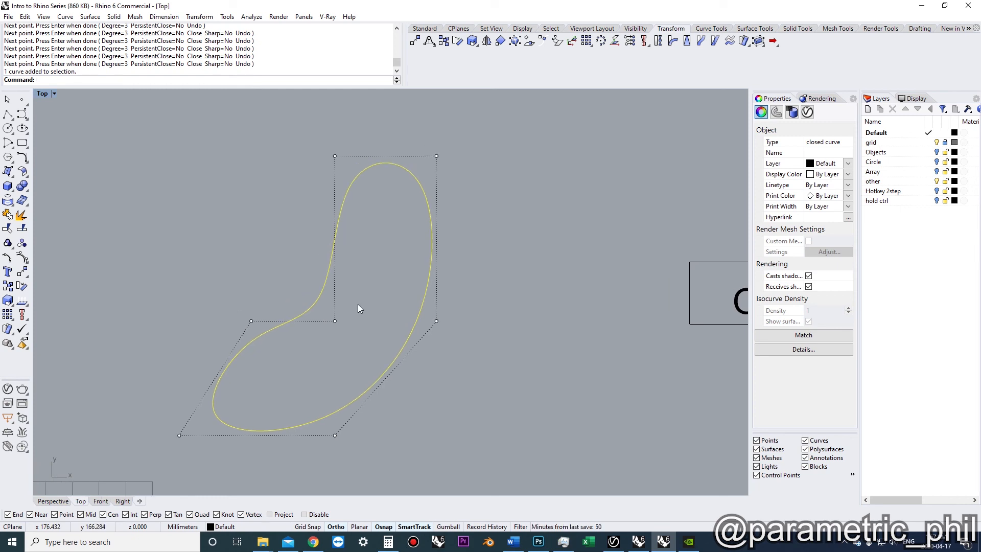
right_drag(352, 273, 364, 288)
click(364, 288)
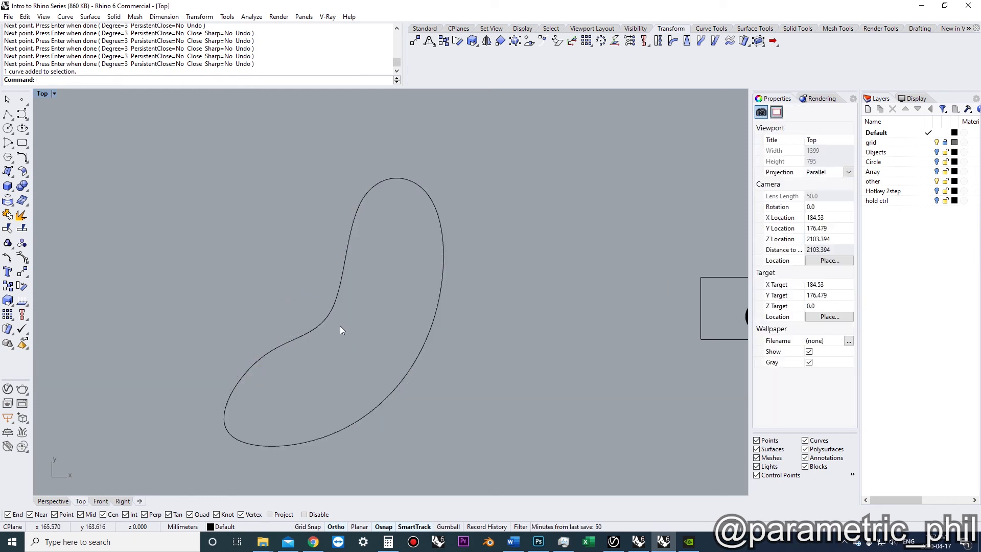
scroll(323, 328, up, 2)
click(324, 328)
scroll(340, 320, up, 2)
scroll(341, 319, down, 2)
click(341, 348)
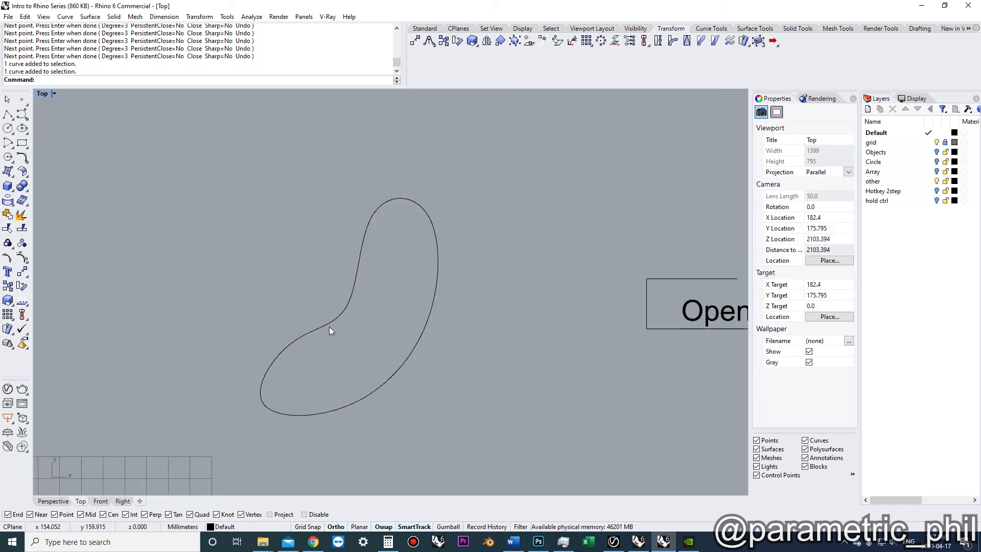
click(329, 329)
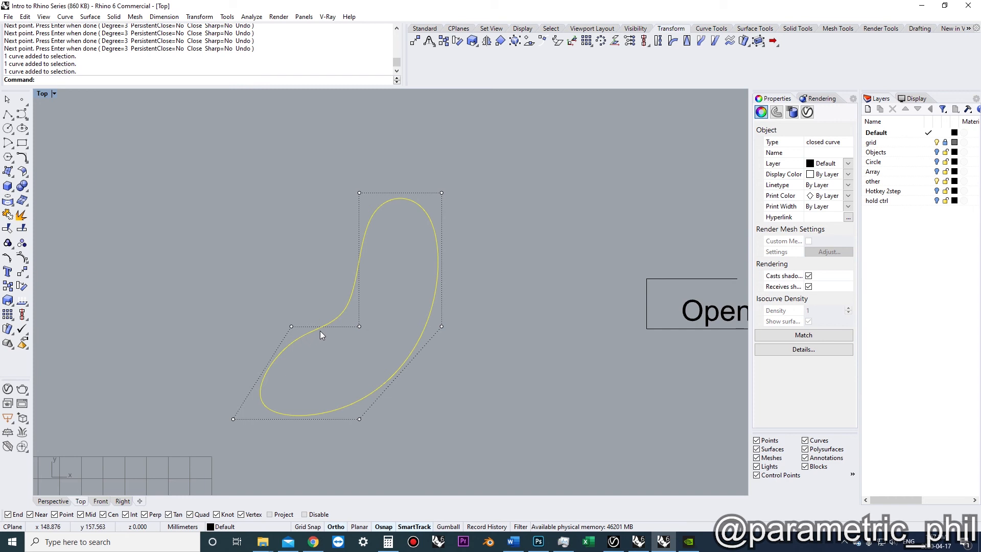
click(348, 352)
Delete the closed control point curve
scroll(348, 353, down, 3)
click(400, 348)
key(Delete)
Draw an open polyline of five angled segments in the empty area beside the sample shapes
scroll(416, 350, down, 2)
scroll(373, 320, up, 2)
right_drag(373, 320, 305, 299)
click(8, 117)
click(292, 190)
click(298, 310)
click(357, 309)
click(447, 264)
click(433, 166)
click(363, 172)
key(Return)
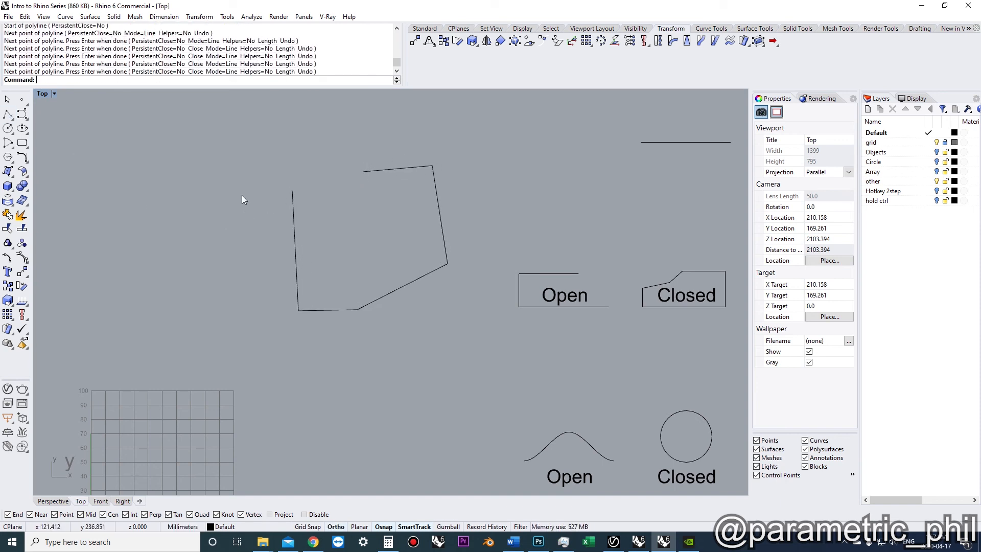
scroll(413, 228, up, 5)
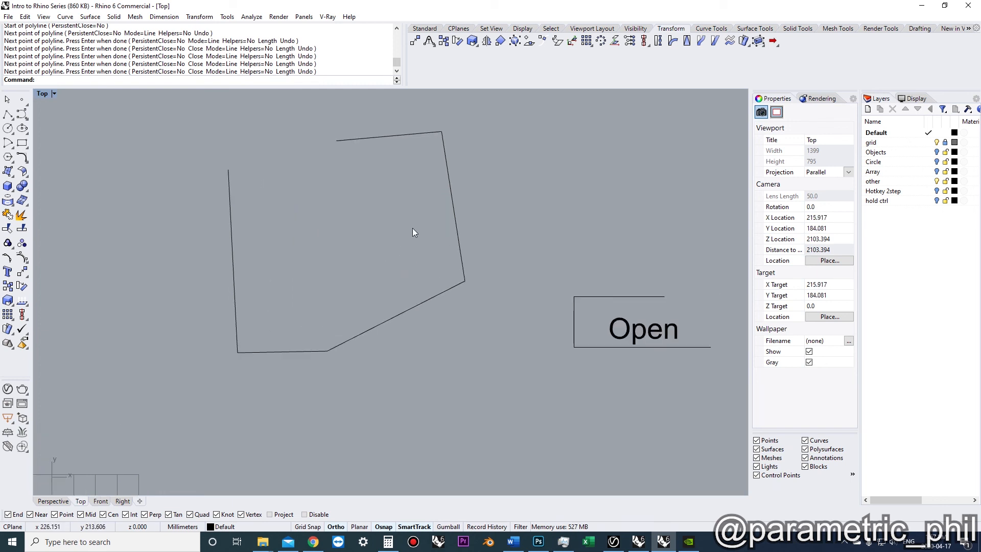
scroll(353, 260, down, 2)
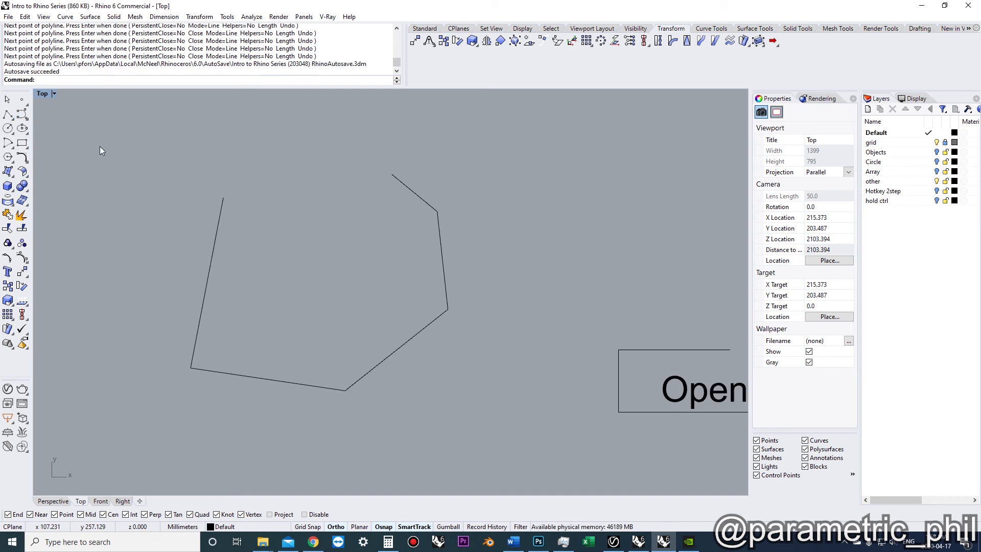
Draw a degree-3 interpolated curve through all six vertices of the open polyline, from one end to the other
click(22, 115)
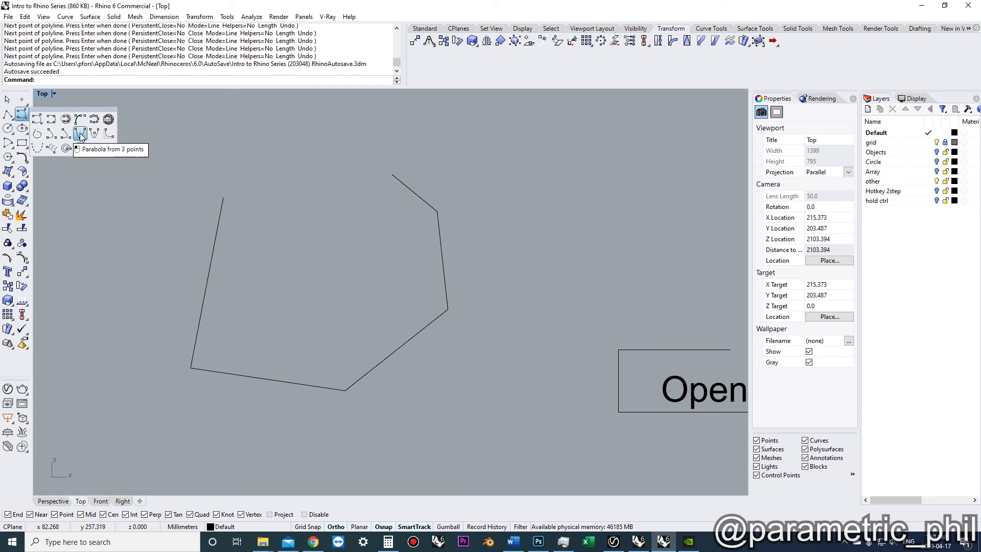
click(51, 121)
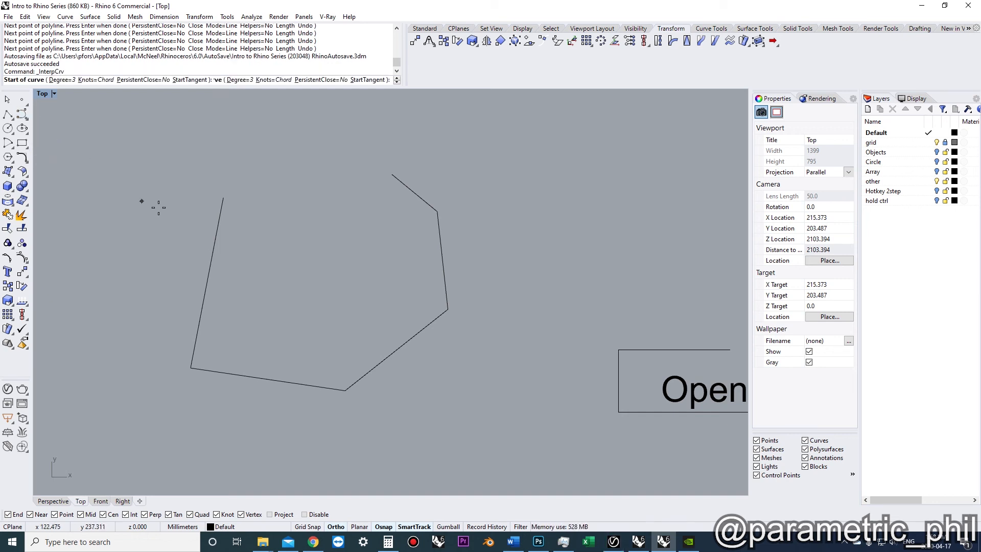
click(221, 199)
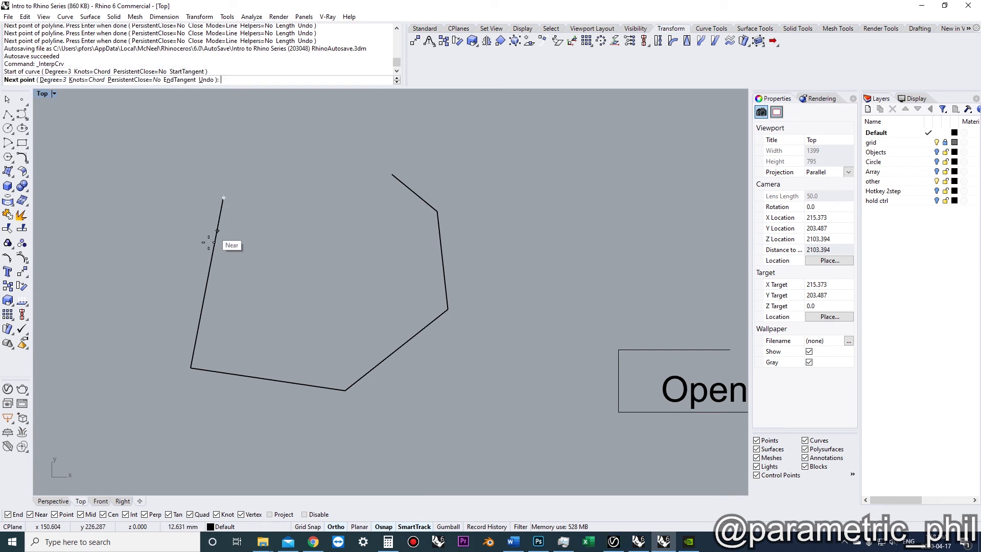
click(191, 367)
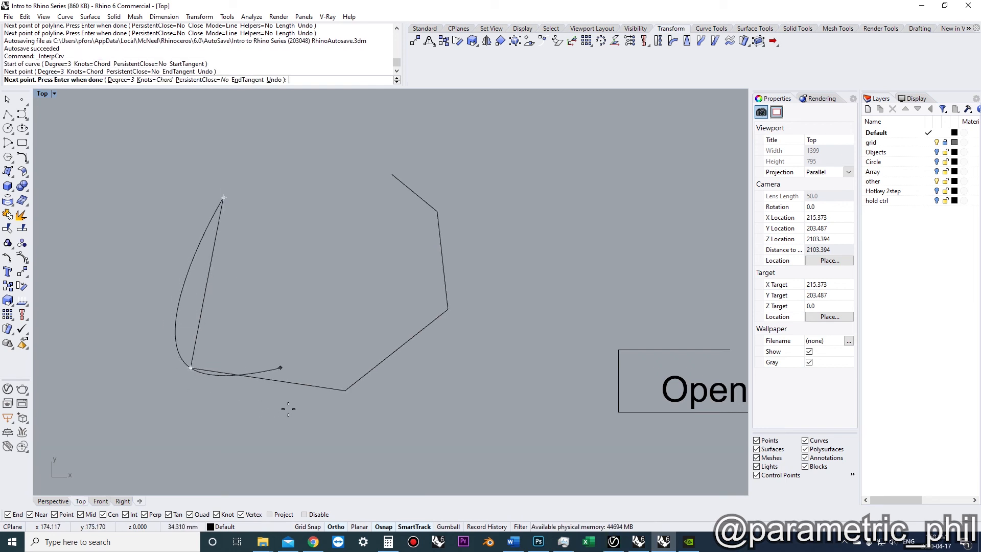
click(346, 390)
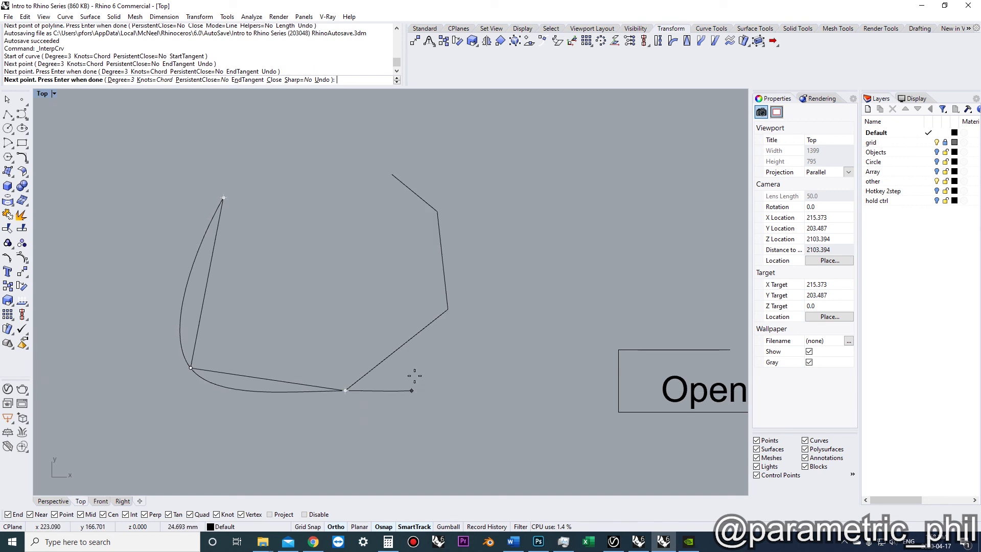
click(447, 311)
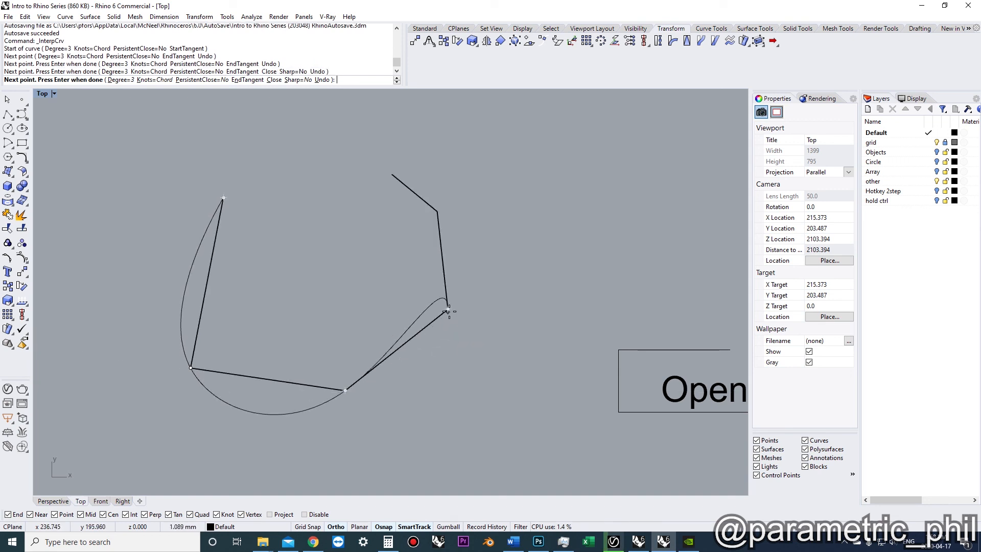
click(438, 211)
click(391, 175)
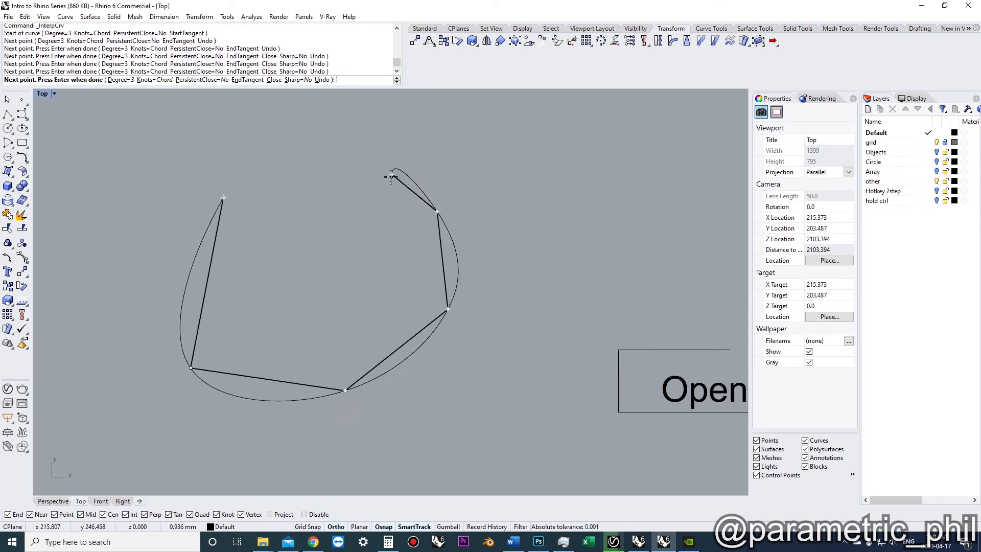
key(Return)
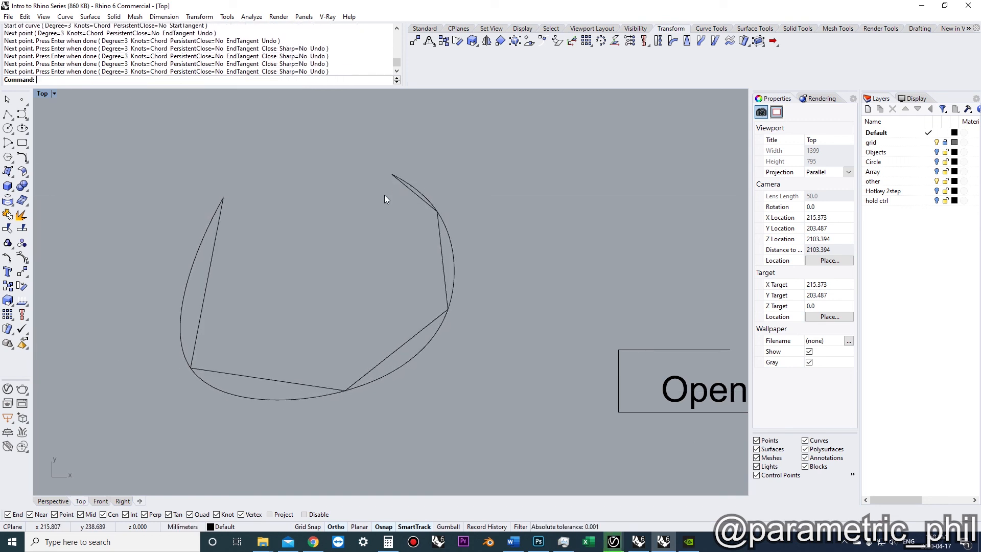
Select the interpolated curve and examine its outer control points one by one against the polyline's vertices
click(419, 190)
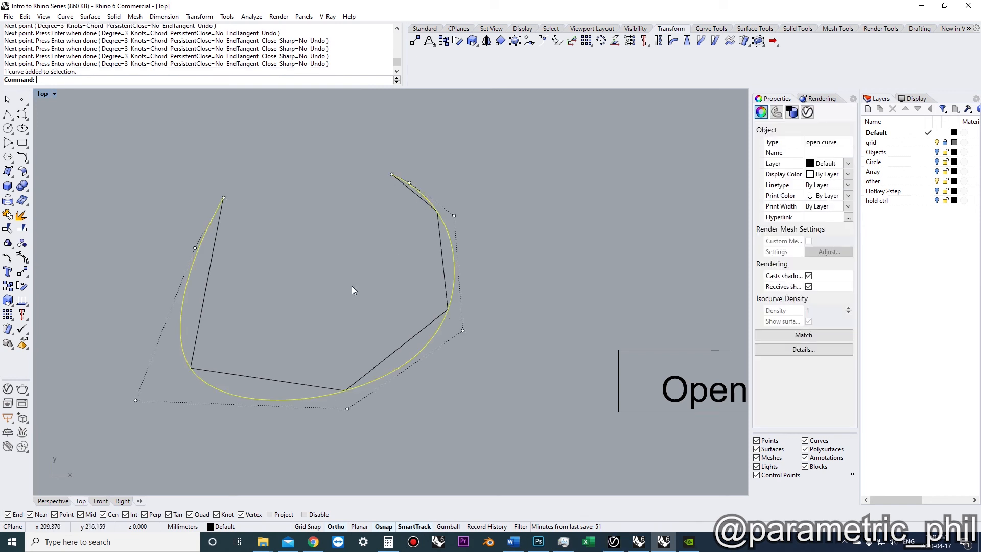
click(136, 401)
click(347, 408)
click(461, 331)
click(451, 214)
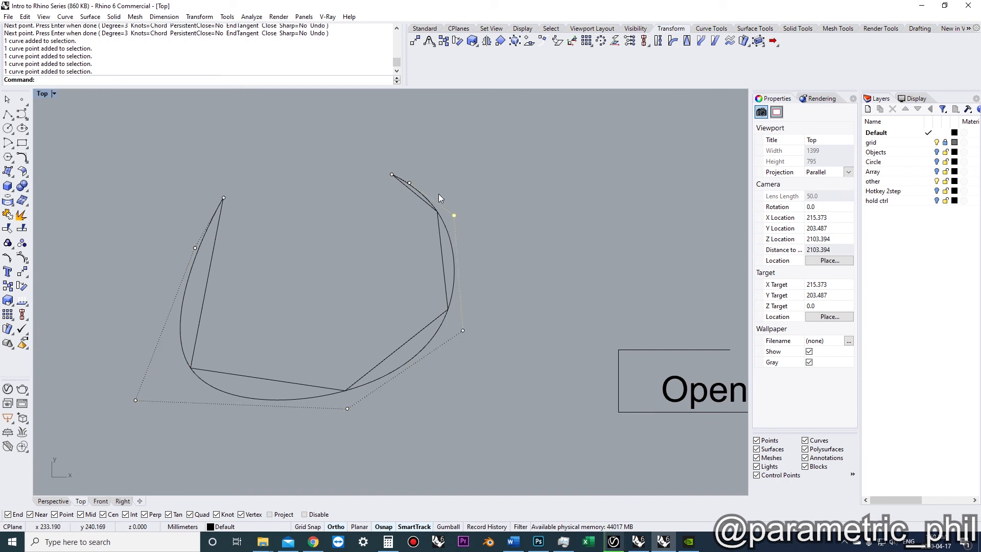
scroll(438, 223, up, 2)
click(442, 226)
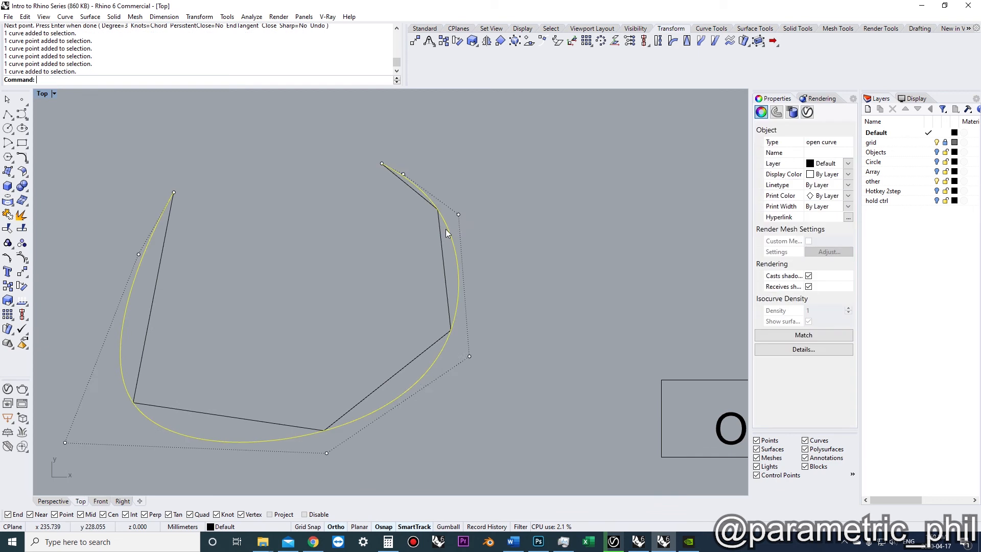
Show the interpolated curve's edit points and switch back to its control points
click(14, 259)
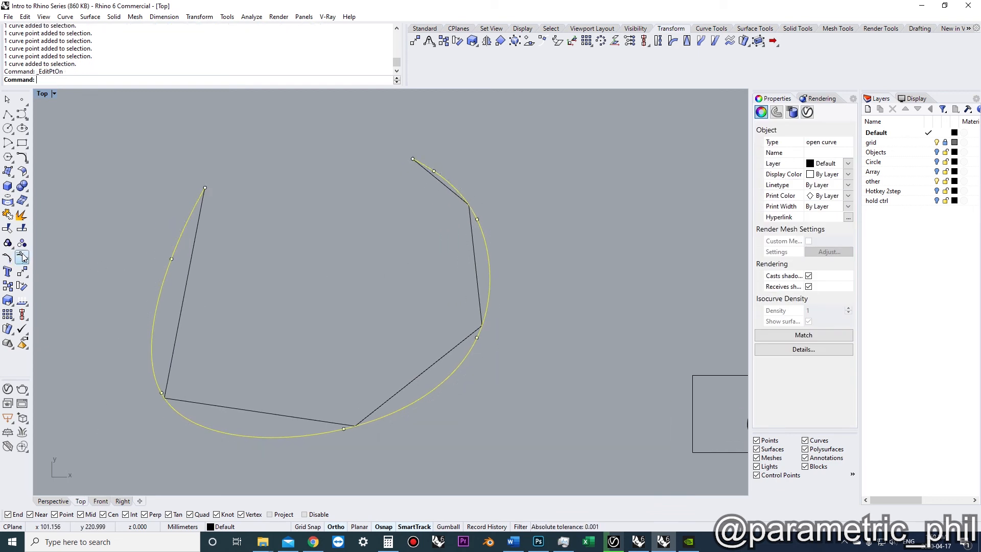
click(22, 258)
scroll(301, 255, down, 1)
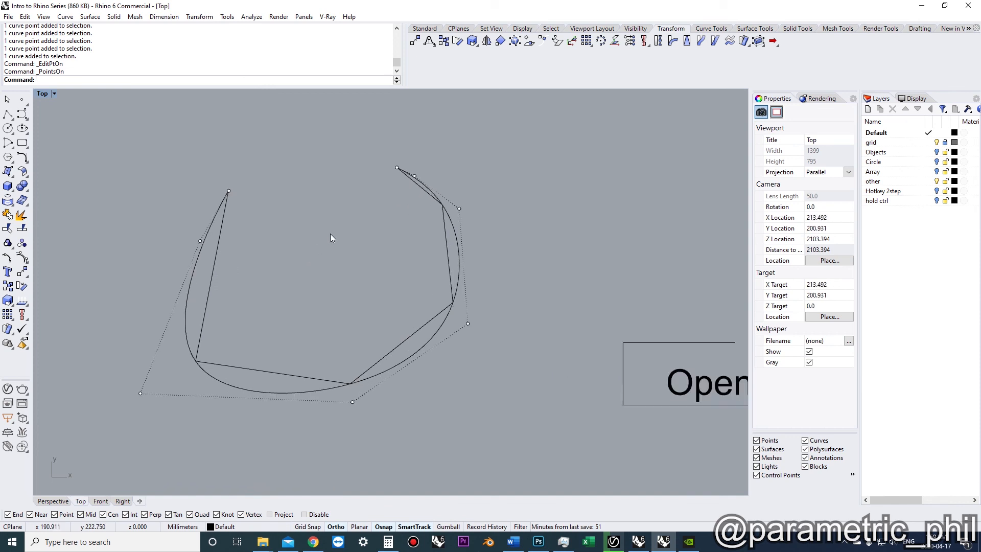
Delete the interpolated curve, keeping the open polyline
scroll(255, 235, down, 4)
right_drag(294, 248, 298, 339)
scroll(378, 290, down, 2)
scroll(479, 267, up, 4)
right_drag(332, 263, 313, 283)
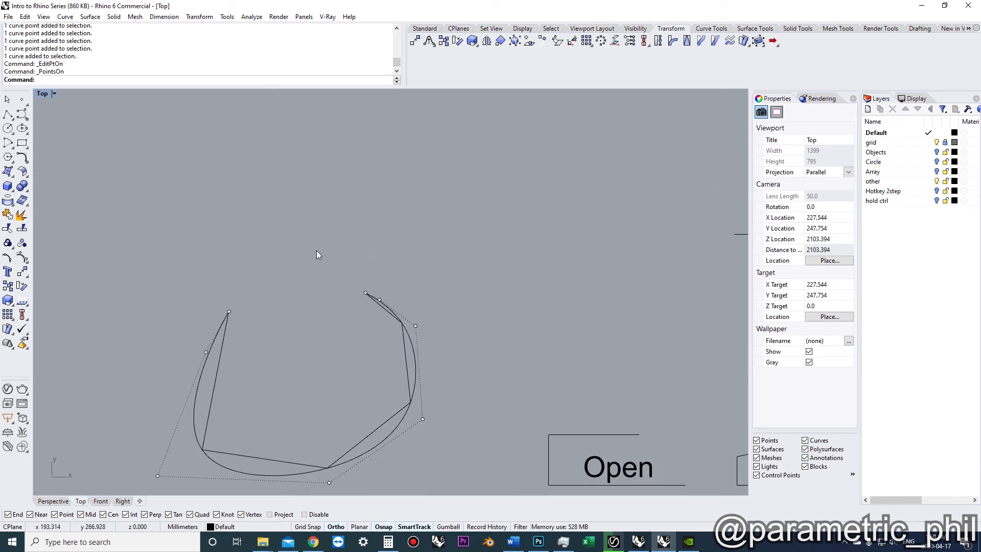
click(217, 333)
key(Delete)
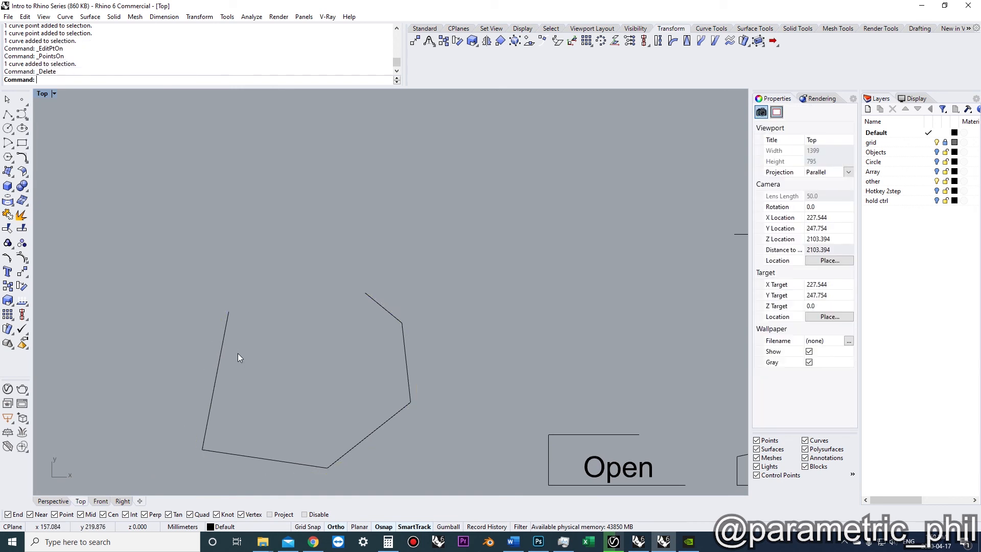
Draw a degree-3 control point curve across the polyline's gap, placing the two middle points on the extensions of its end segments
right_drag(243, 337, 241, 325)
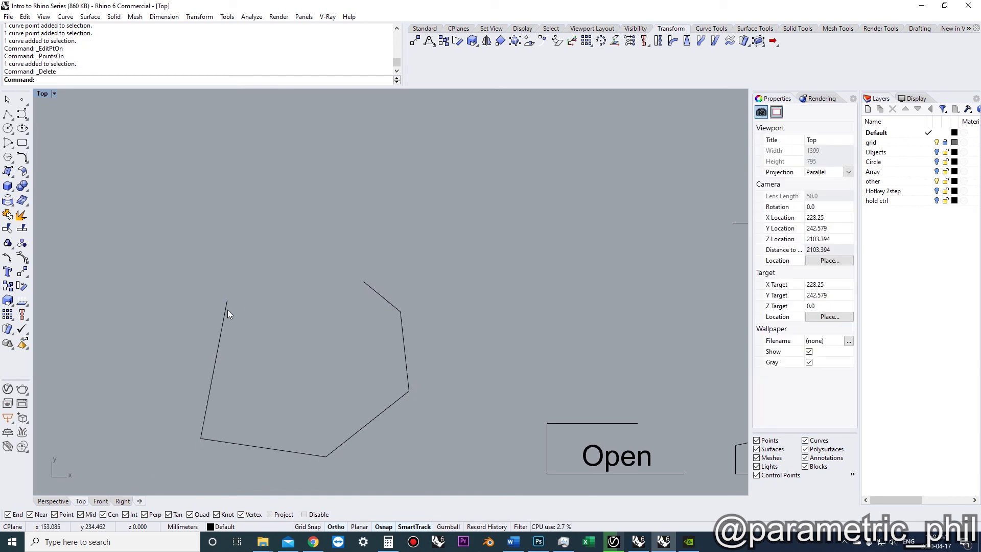
scroll(219, 304, up, 2)
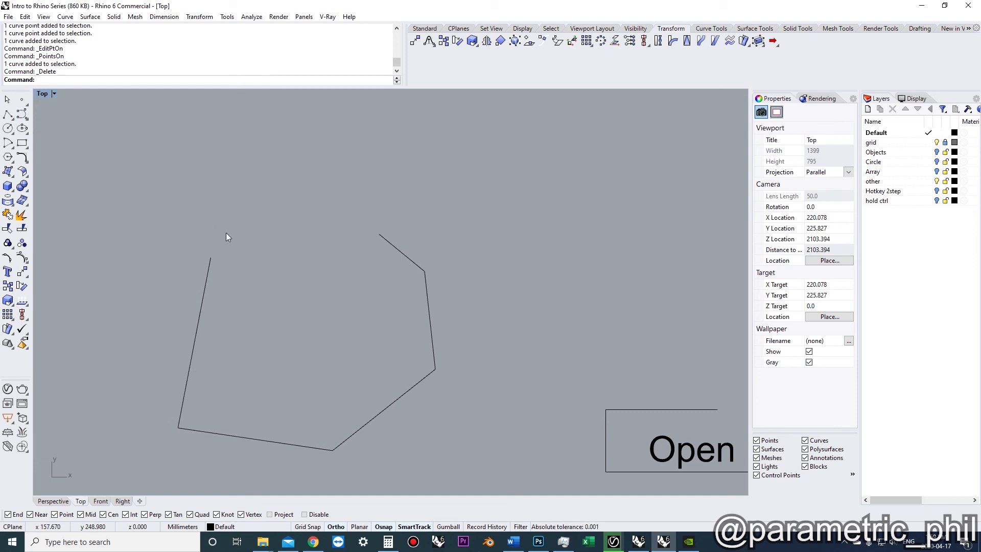
click(23, 113)
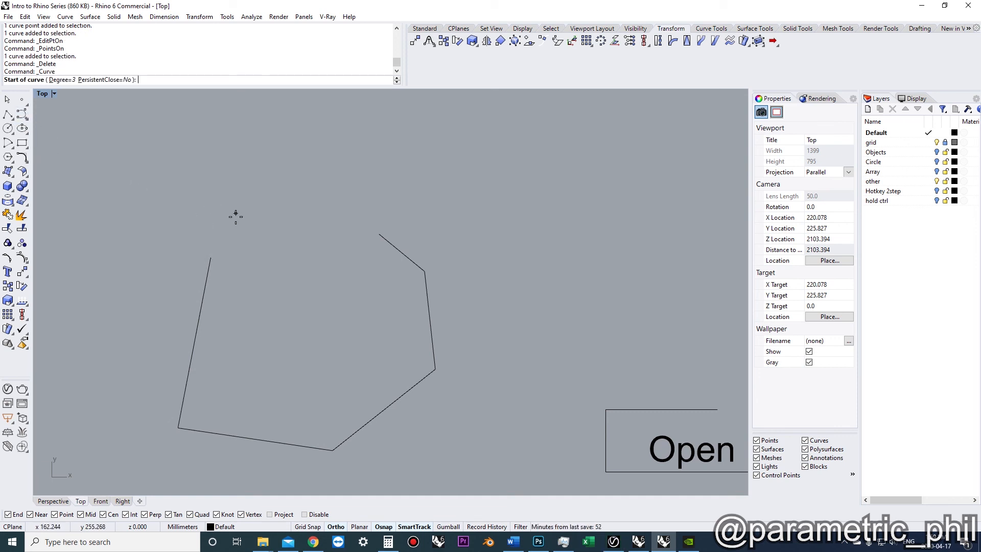
click(213, 252)
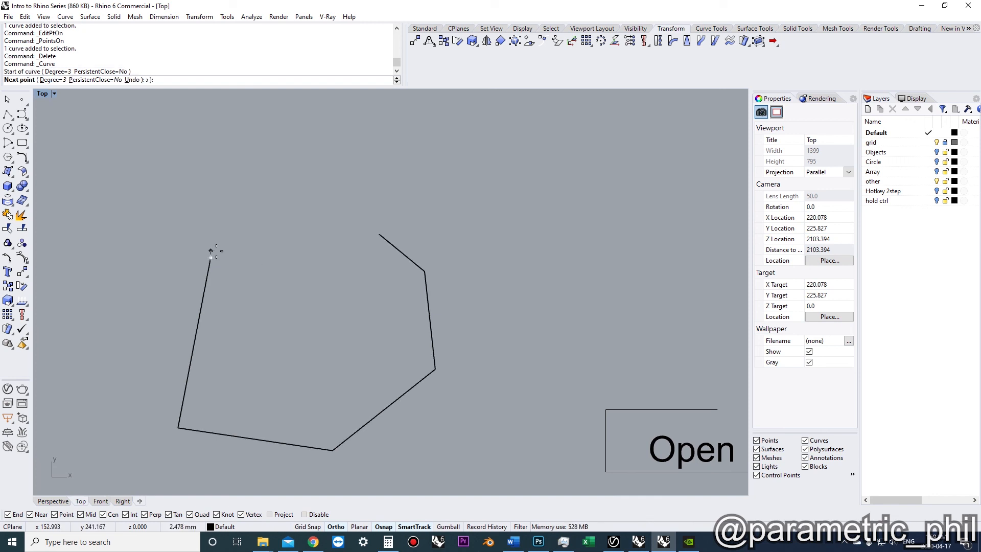
click(218, 219)
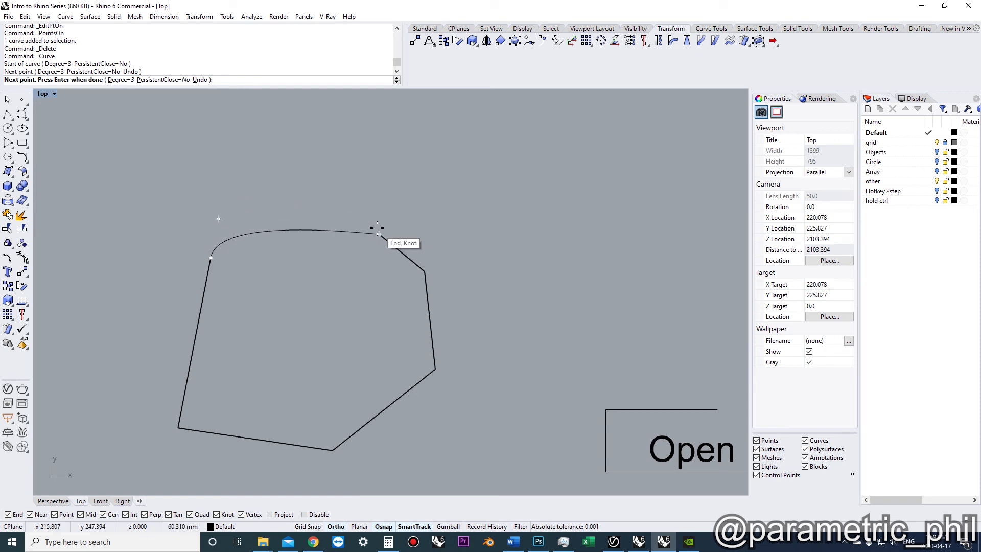
mouse_move(377, 229)
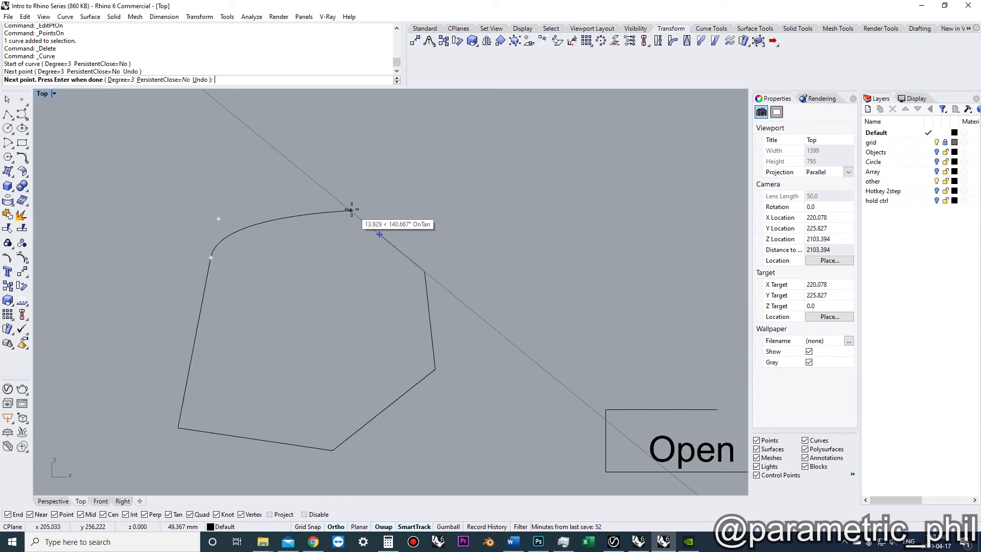
click(349, 209)
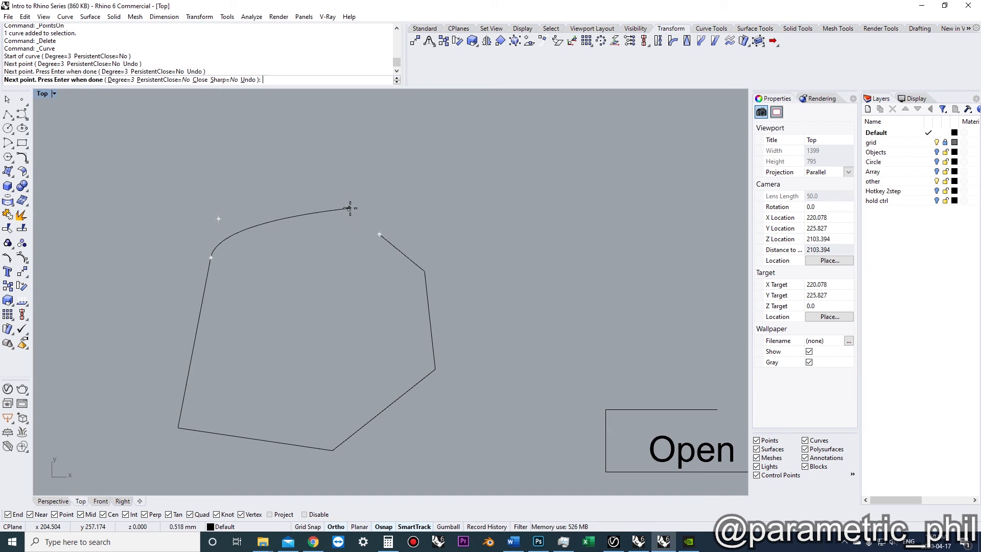
click(379, 232)
key(Return)
Select the bridging curve and examine how its control points align with the polyline's right end segment
click(279, 222)
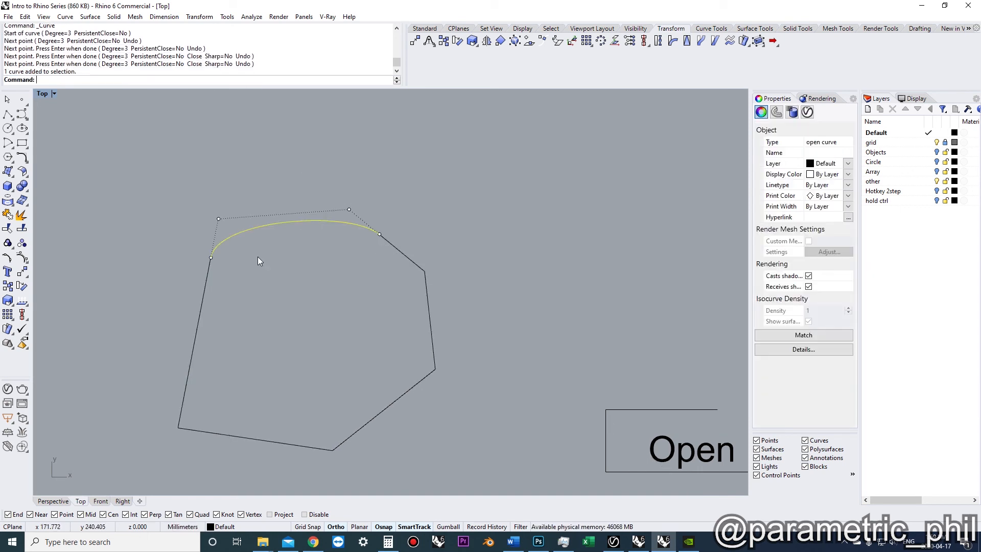
scroll(278, 243, up, 5)
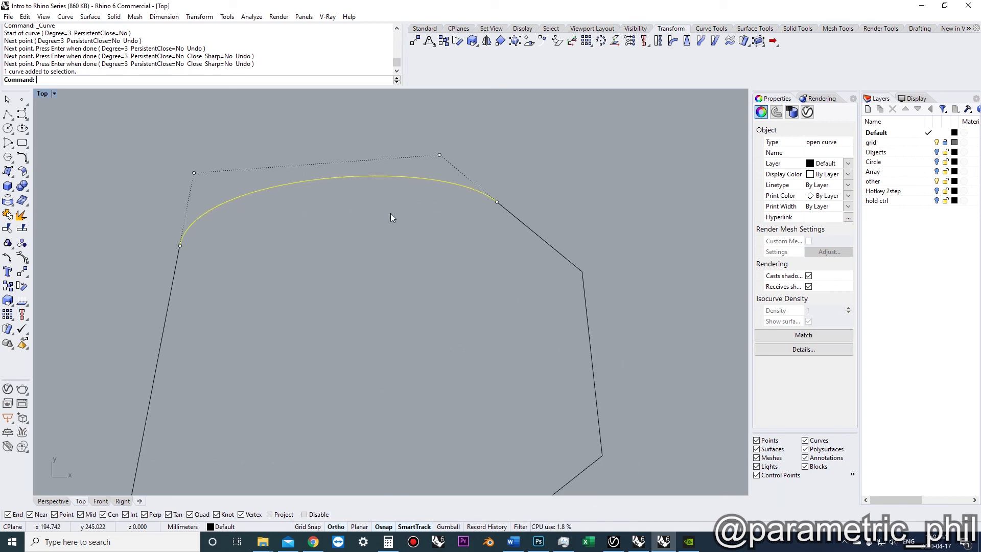
key(Escape)
click(447, 183)
click(439, 156)
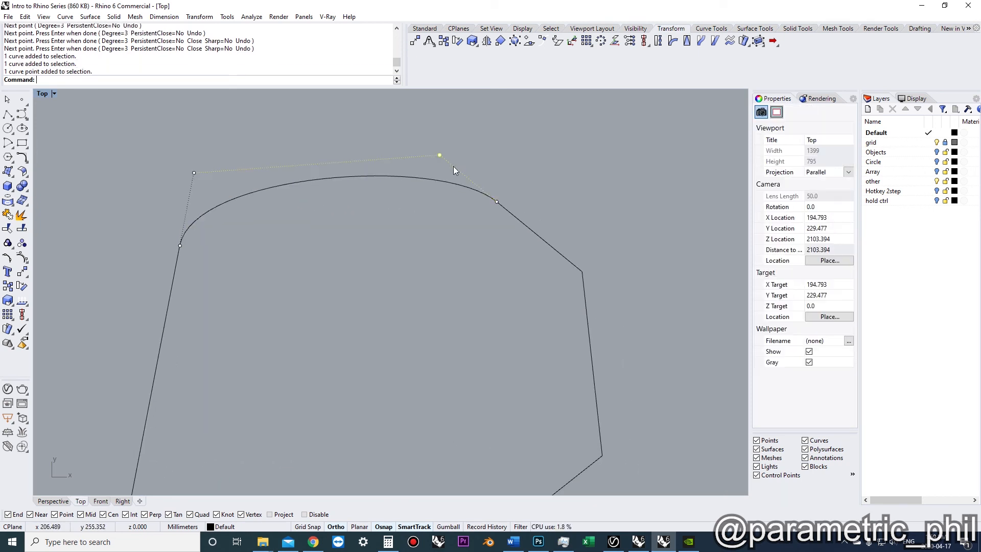
click(529, 227)
click(514, 238)
click(463, 186)
right_drag(506, 204, 474, 196)
scroll(474, 207, down, 2)
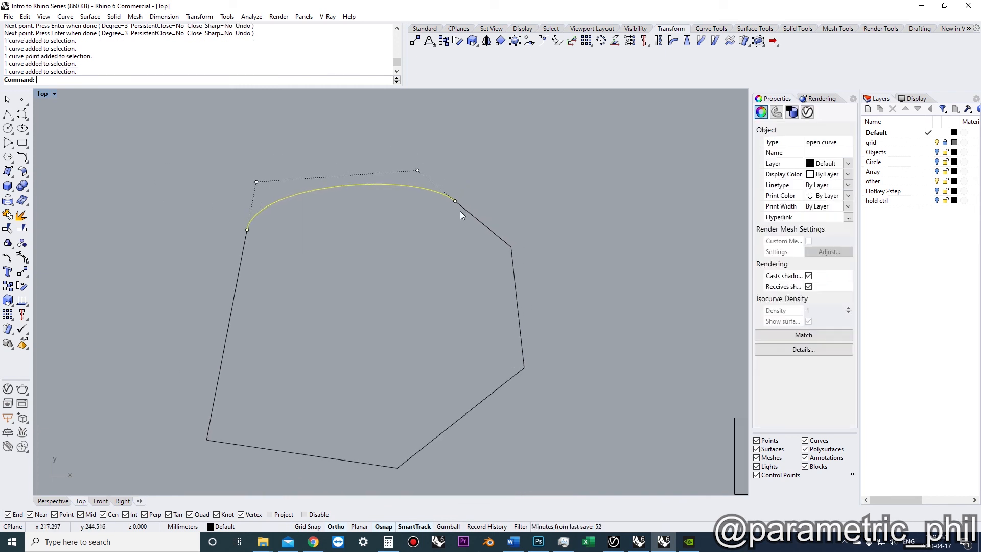
Check the polyline's left segment against the start of the bridging curve, and delete that curve
click(215, 251)
scroll(399, 233, down, 1)
scroll(322, 242, up, 1)
click(212, 272)
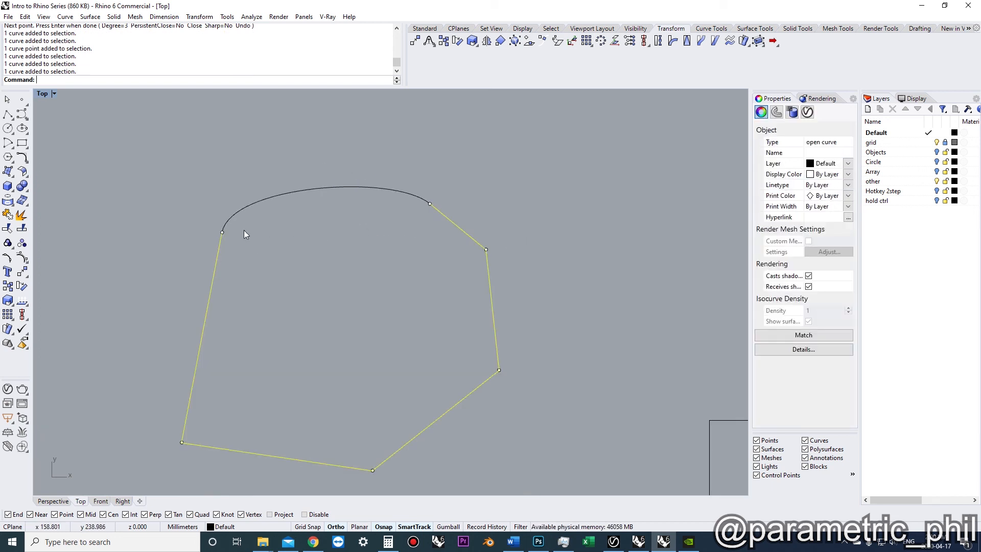
click(241, 207)
key(Delete)
Bridge the gap with a degree-3 control point curve of six points, two on each end segment's tangent extension
right_click(240, 207)
click(222, 232)
click(228, 202)
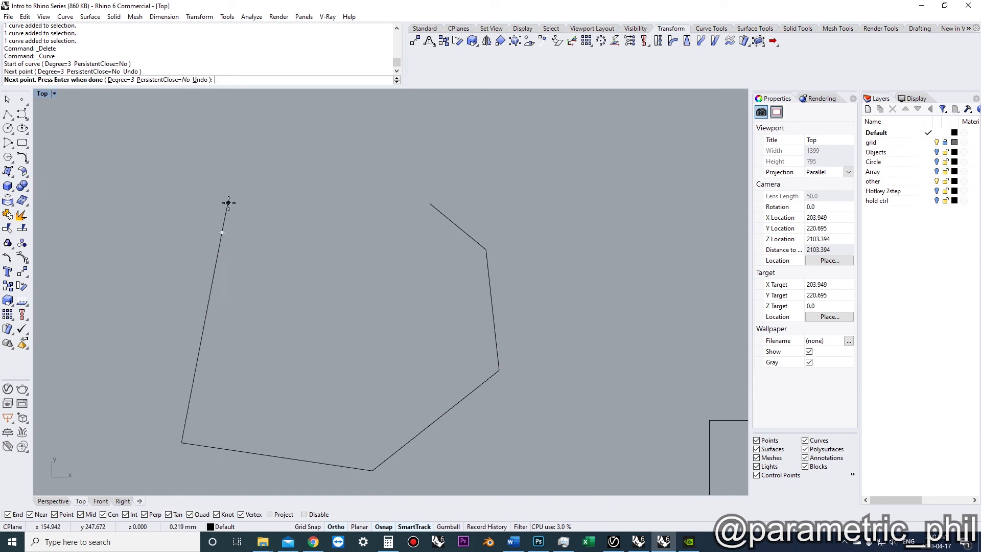
click(233, 174)
mouse_move(431, 204)
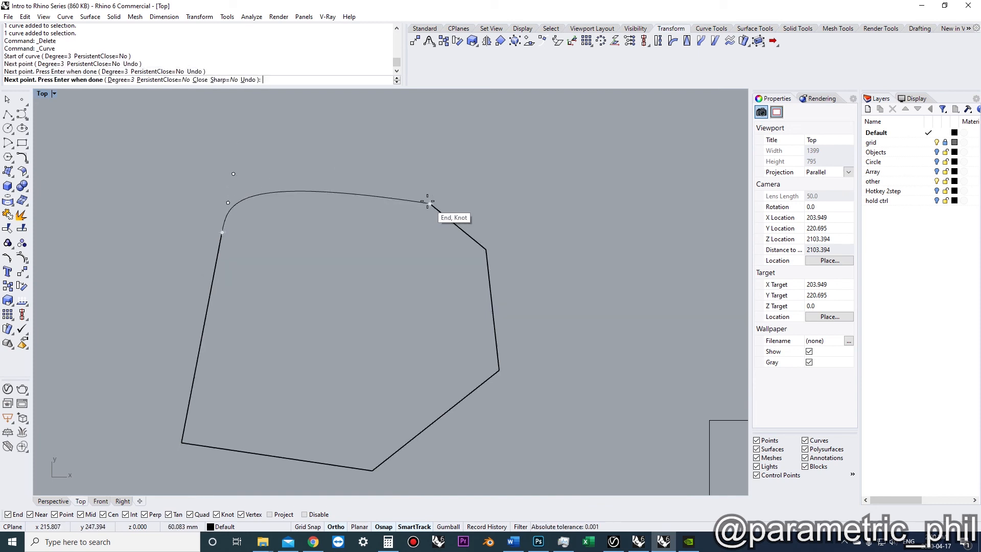
click(384, 165)
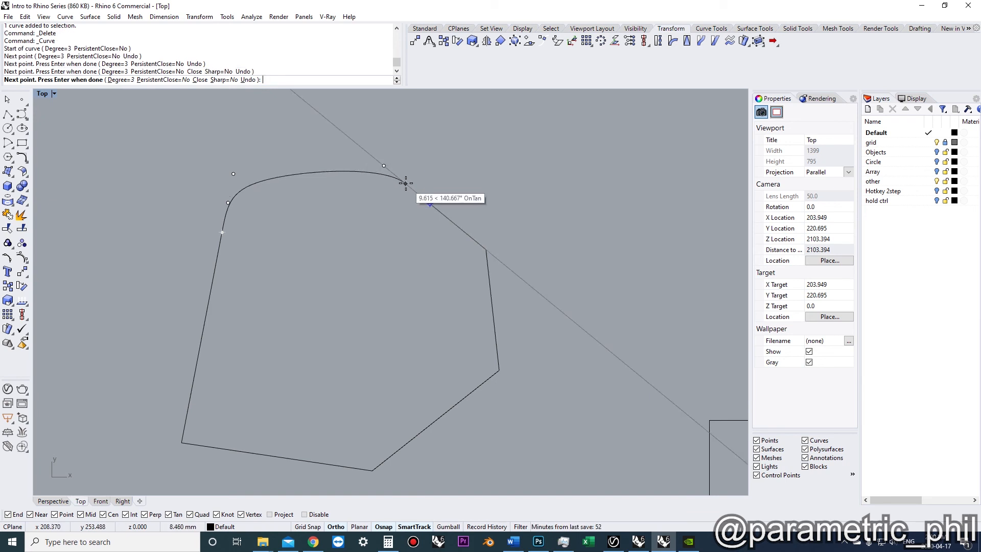
click(405, 182)
click(429, 202)
key(Return)
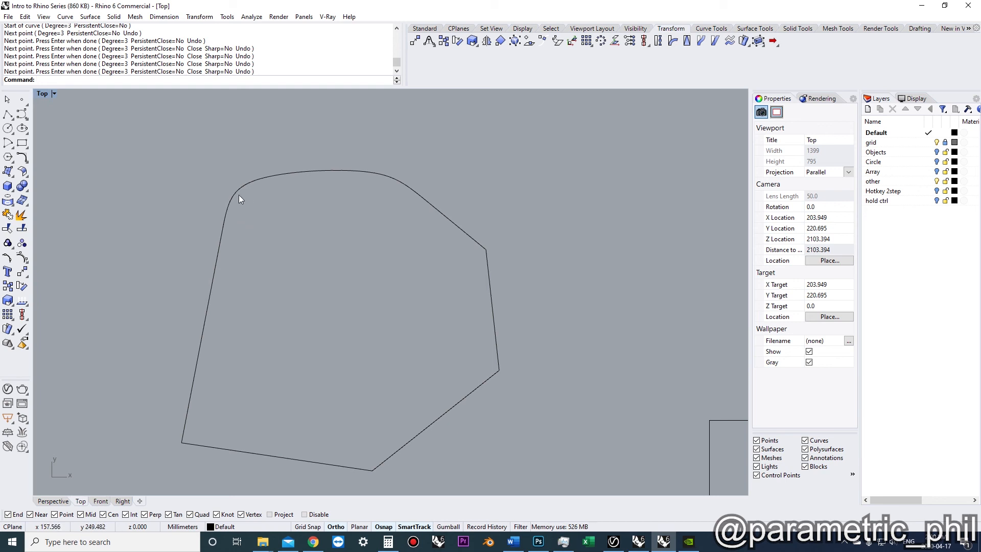
click(351, 169)
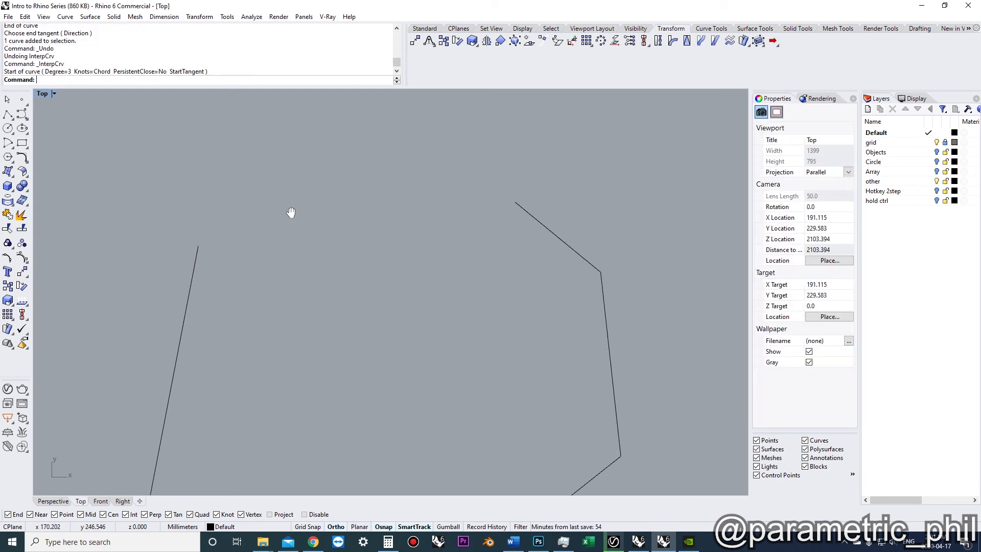
Draw a degree-3 interpolated curve across the gap, with its second point on the left segment's extension and two more before the right end
right_drag(291, 212, 293, 233)
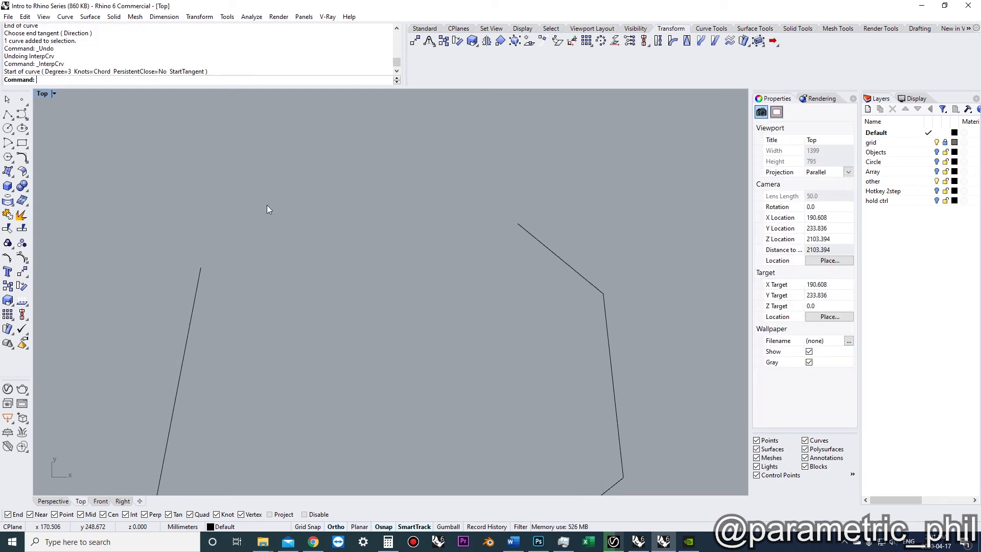
click(22, 115)
click(52, 118)
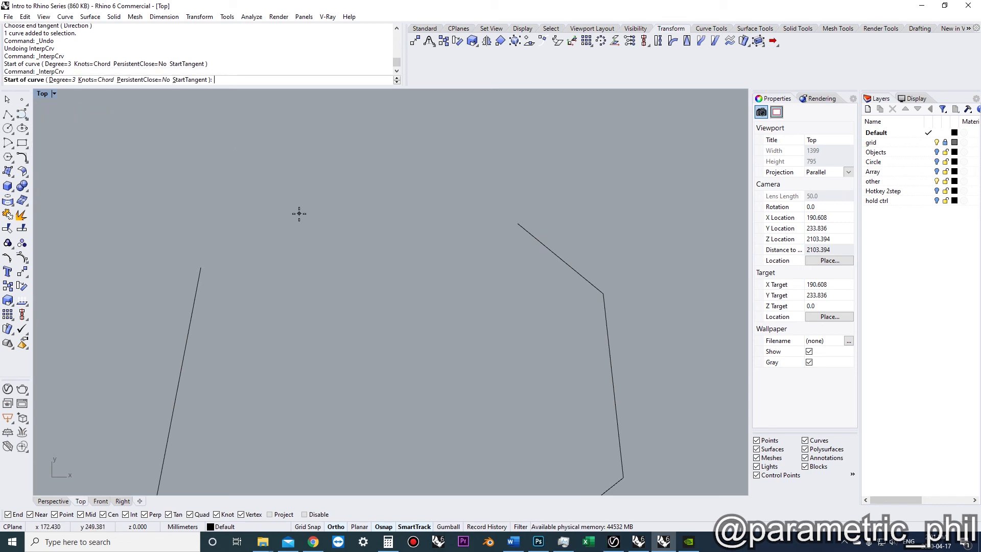
click(201, 268)
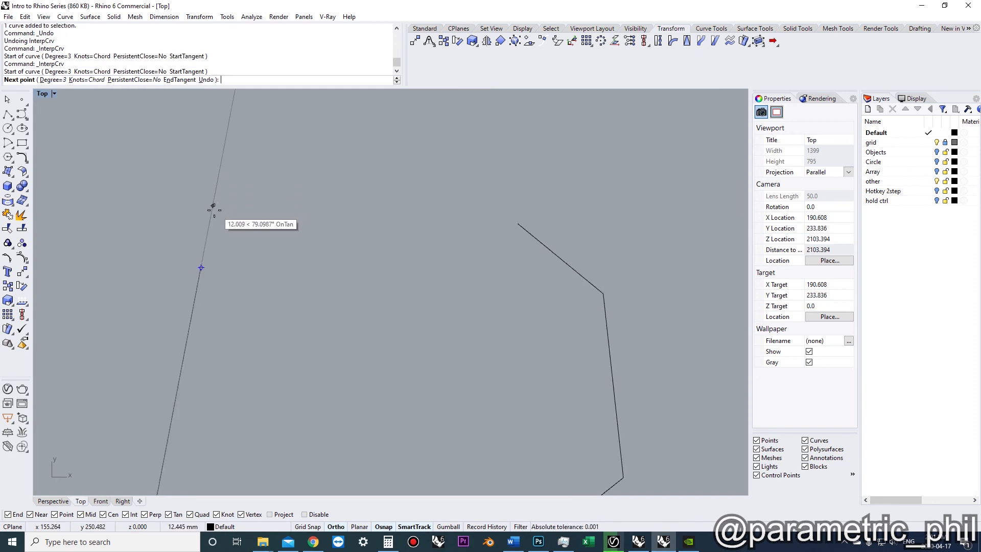
click(212, 214)
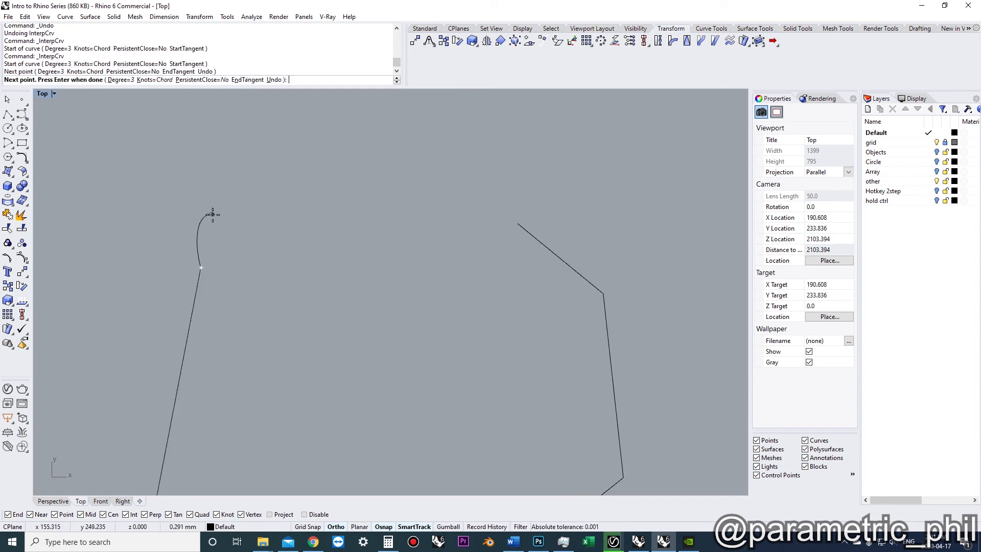
click(347, 165)
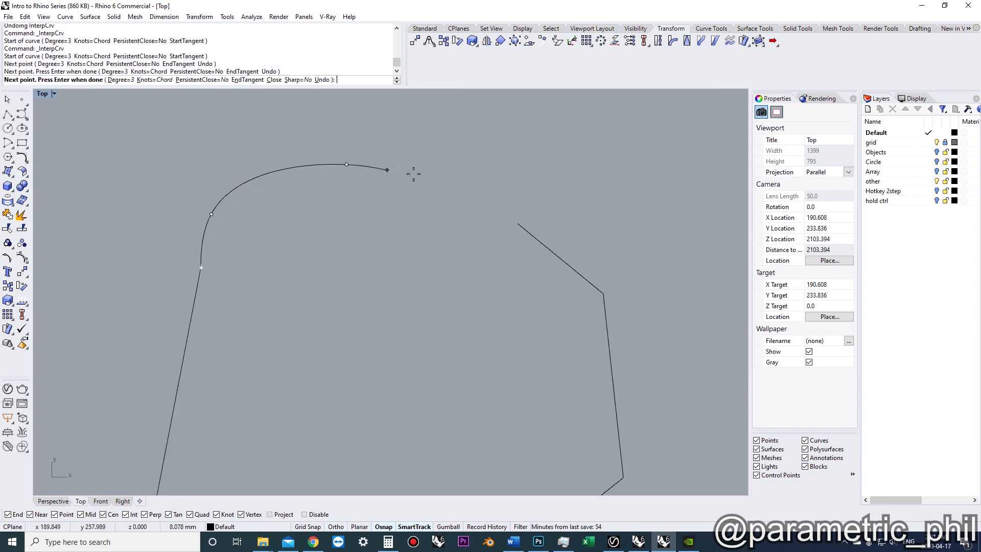
click(463, 187)
click(518, 224)
key(Return)
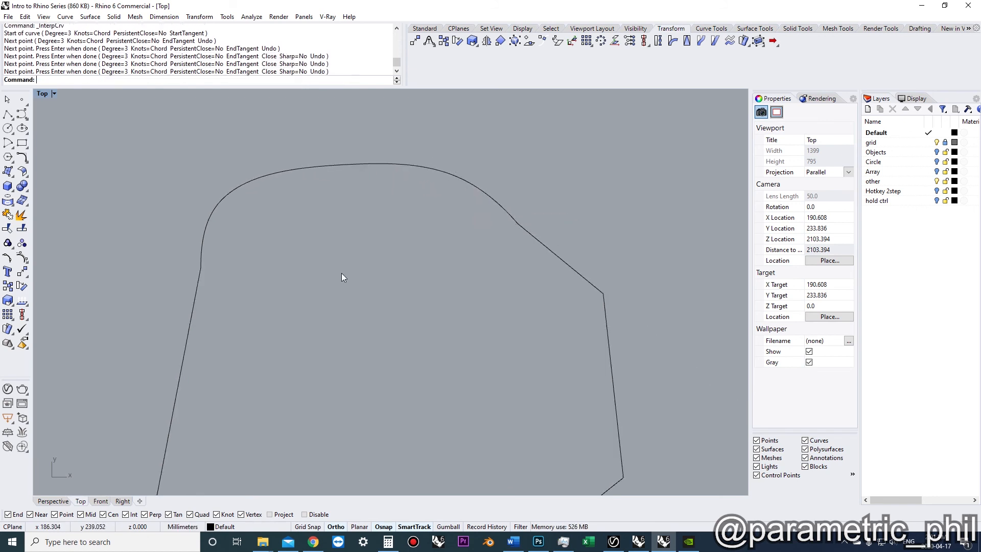
Examine the interpolated curve's join with the polyline's left end and its control points, and delete the curve
scroll(389, 228, down, 1)
scroll(140, 249, up, 5)
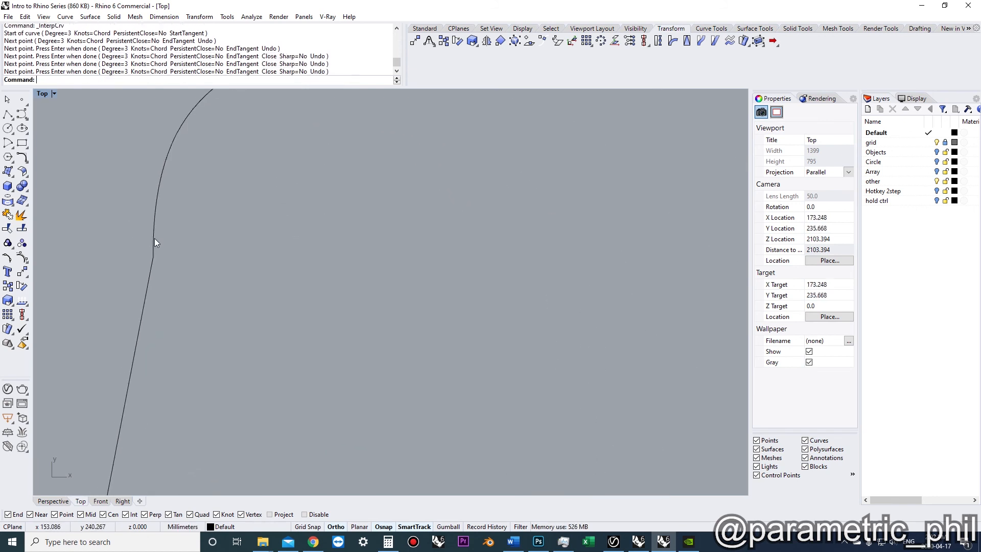
scroll(151, 248, down, 4)
click(152, 242)
scroll(197, 231, up, 2)
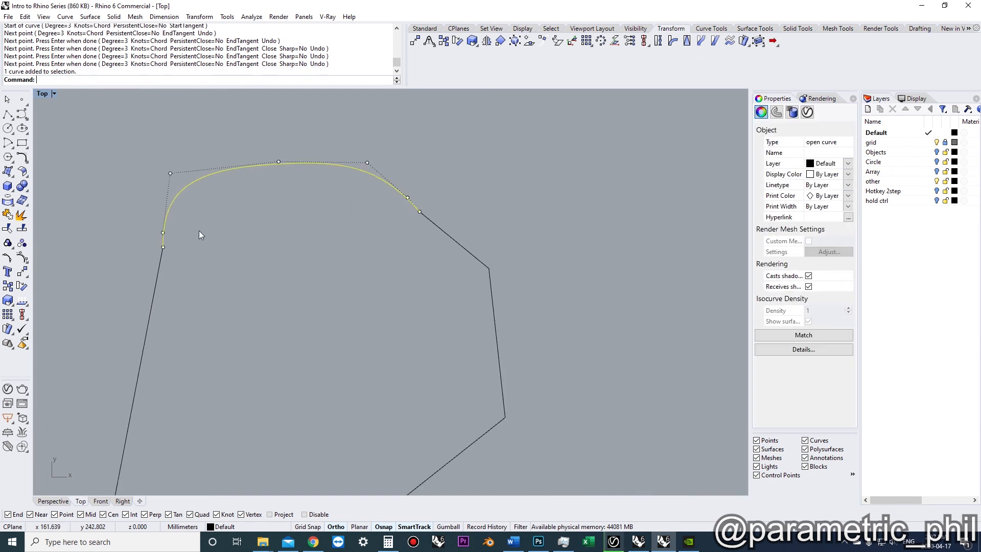
key(Delete)
Try to bridge the gap with an interpolated curve using StartTangent along the left segment, two intermediate points and EndTangent
click(23, 118)
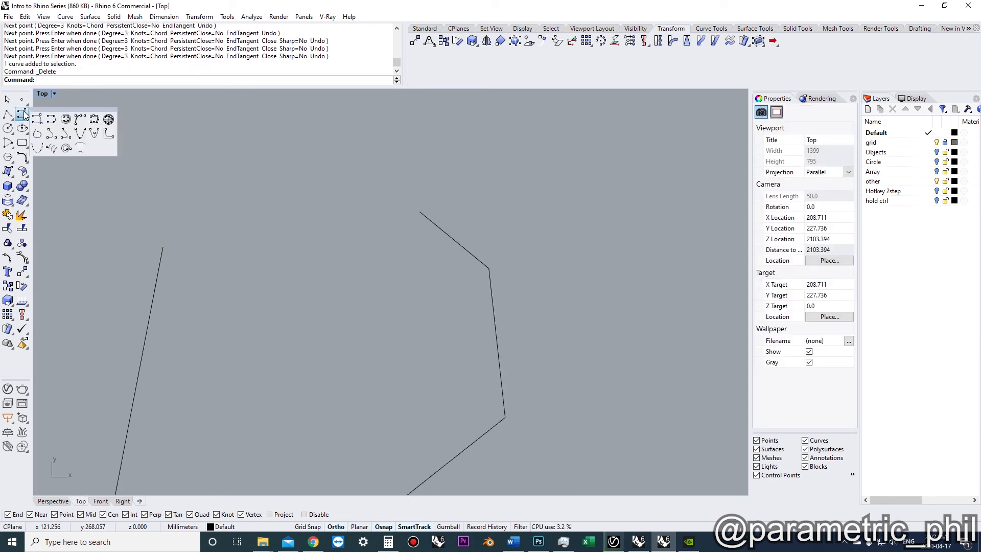
click(54, 124)
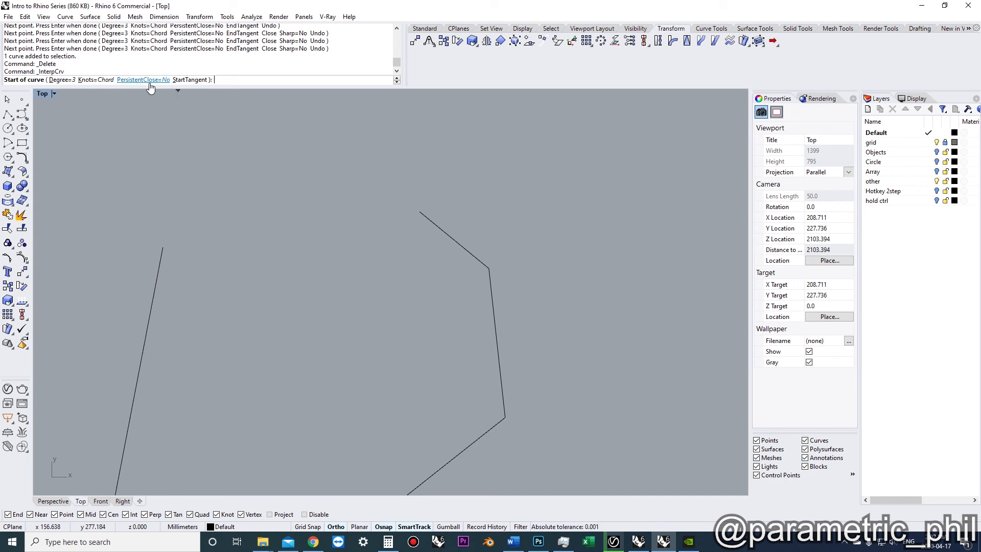
click(190, 81)
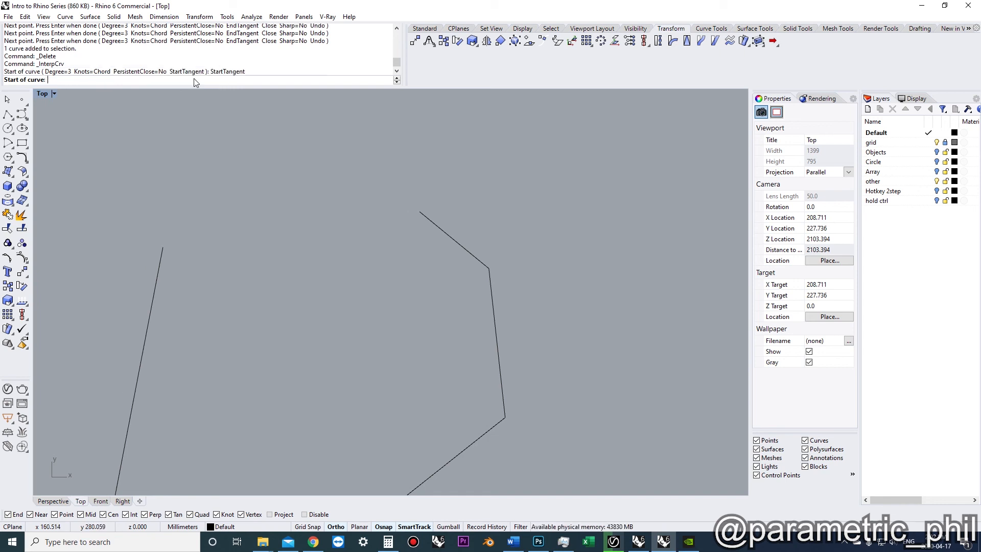
click(166, 239)
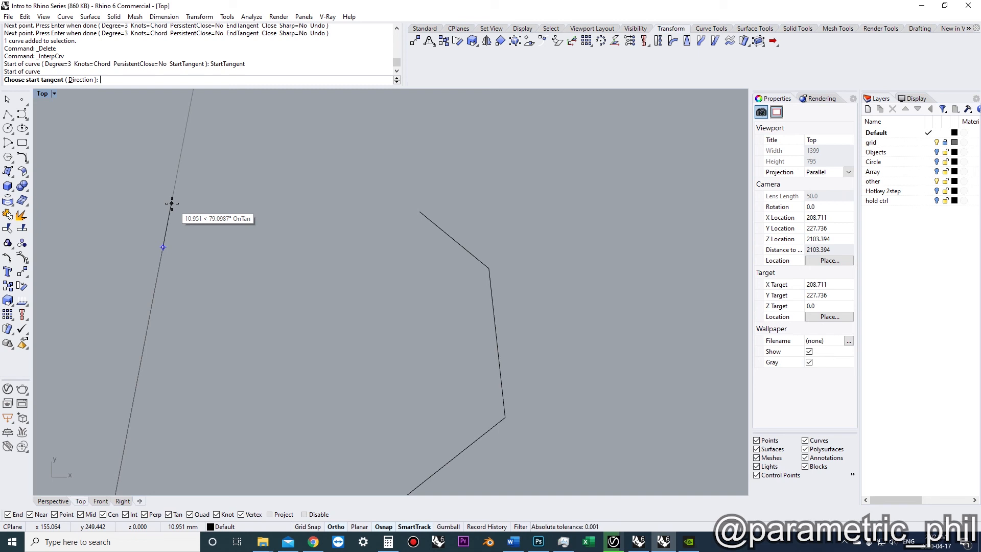
click(172, 203)
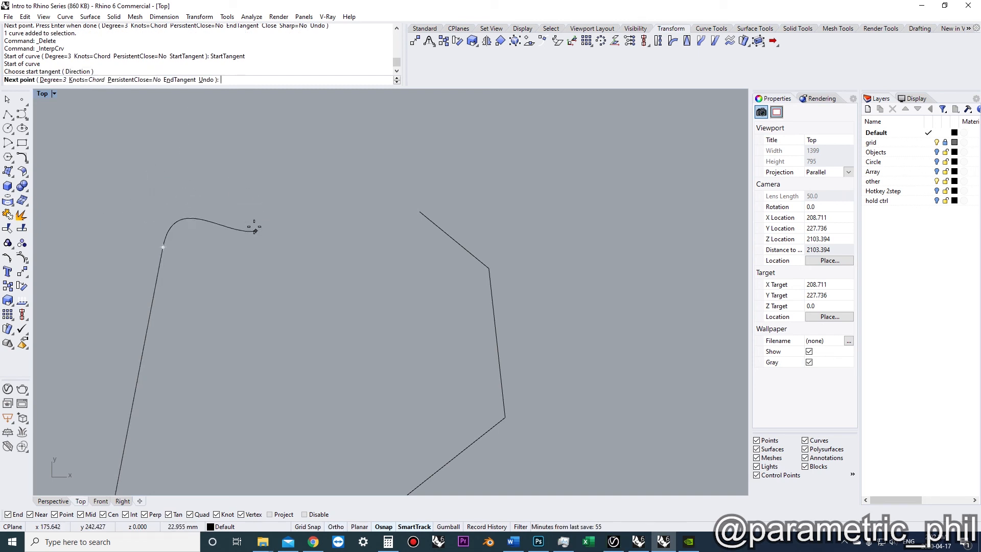
click(226, 168)
click(323, 160)
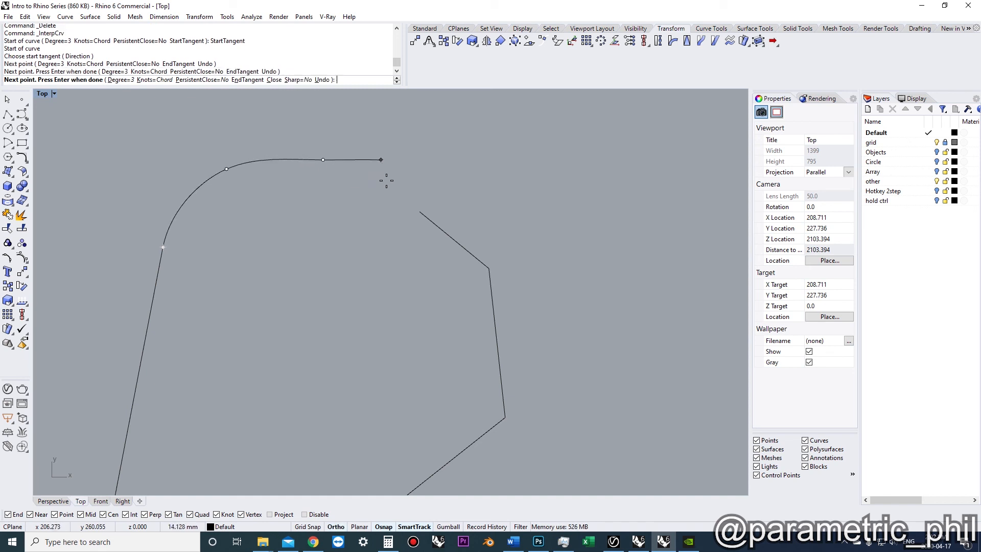
click(245, 80)
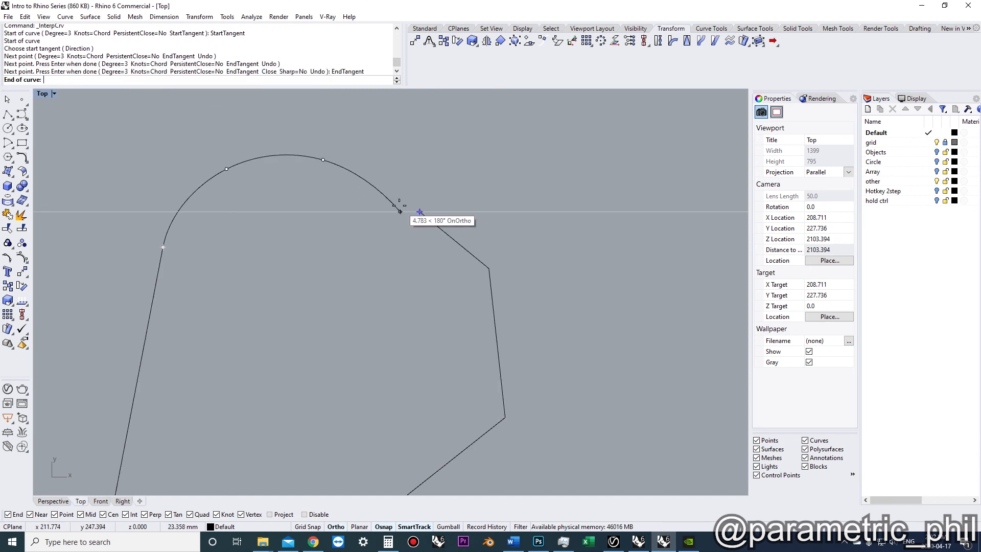
click(383, 181)
click(415, 213)
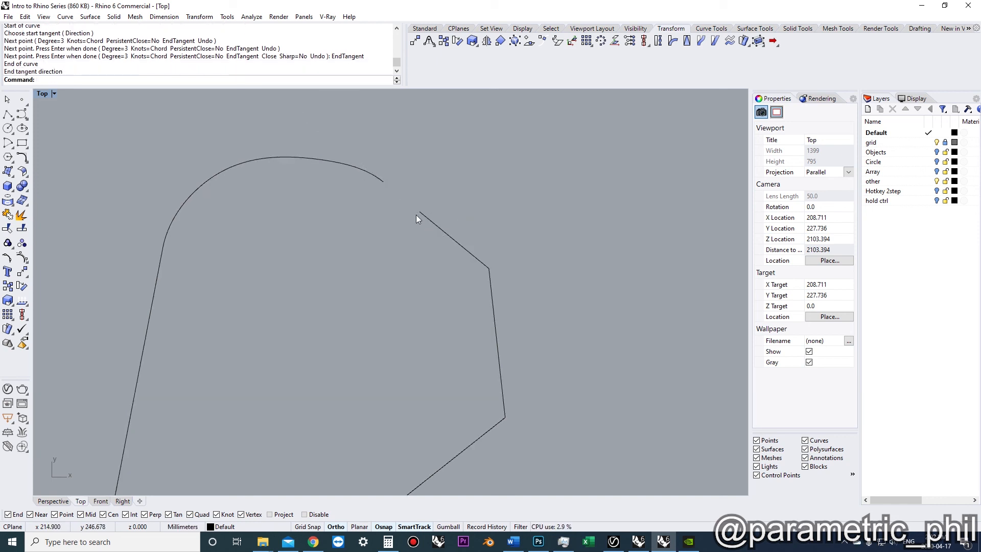
Bridge the gap with an interpolated curve starting tangent to the left segment, with three intermediate points, the last near the right segment's extension
scroll(411, 210, up, 2)
click(156, 244)
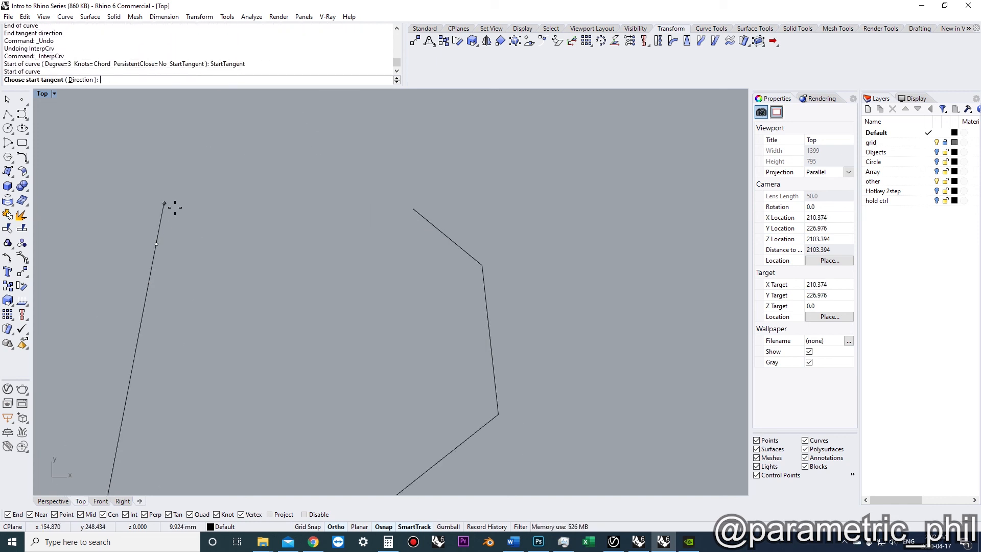
click(164, 204)
click(248, 132)
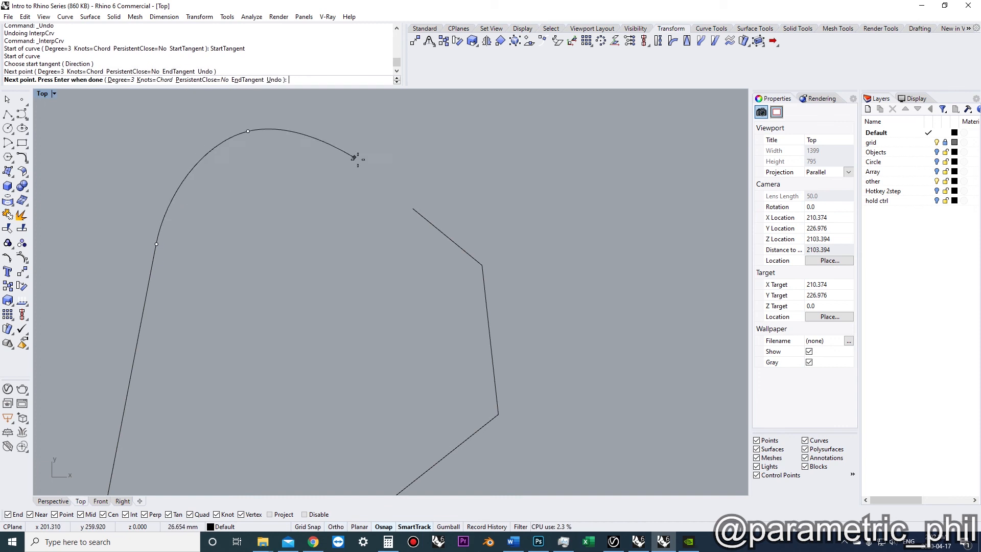
click(356, 158)
click(383, 183)
click(413, 209)
key(Return)
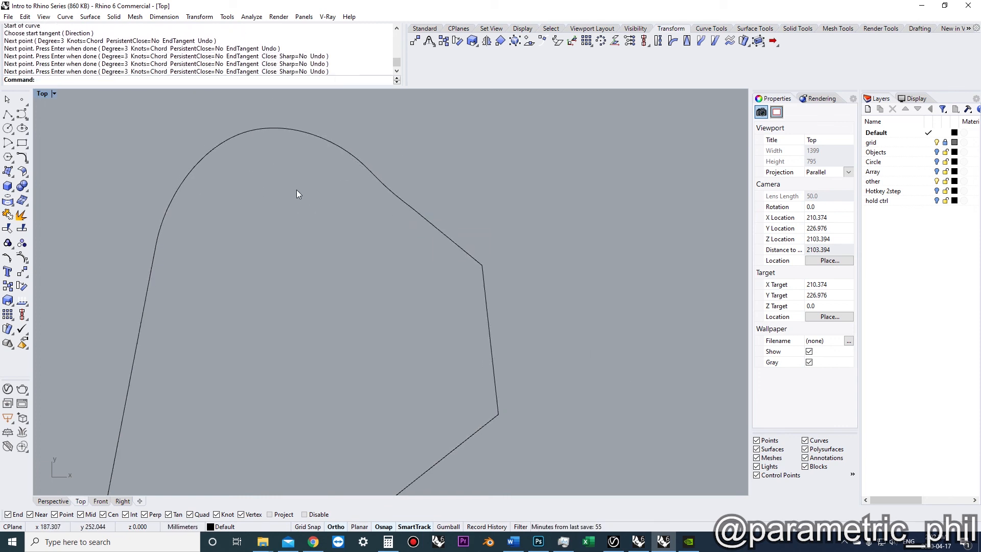
Delete the bridging curve and the open polyline
click(342, 155)
key(Delete)
scroll(345, 192, down, 3)
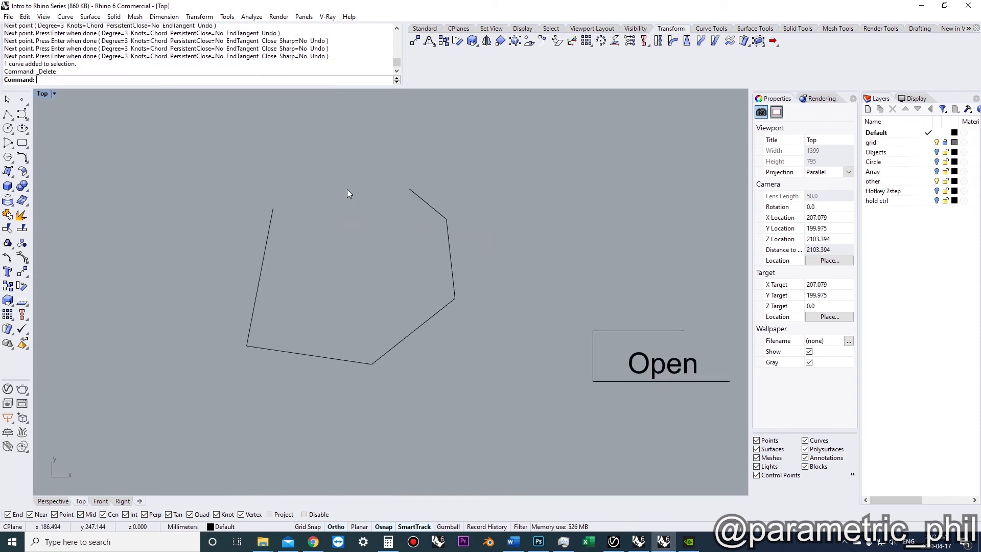
drag(490, 370, 337, 251)
click(247, 195)
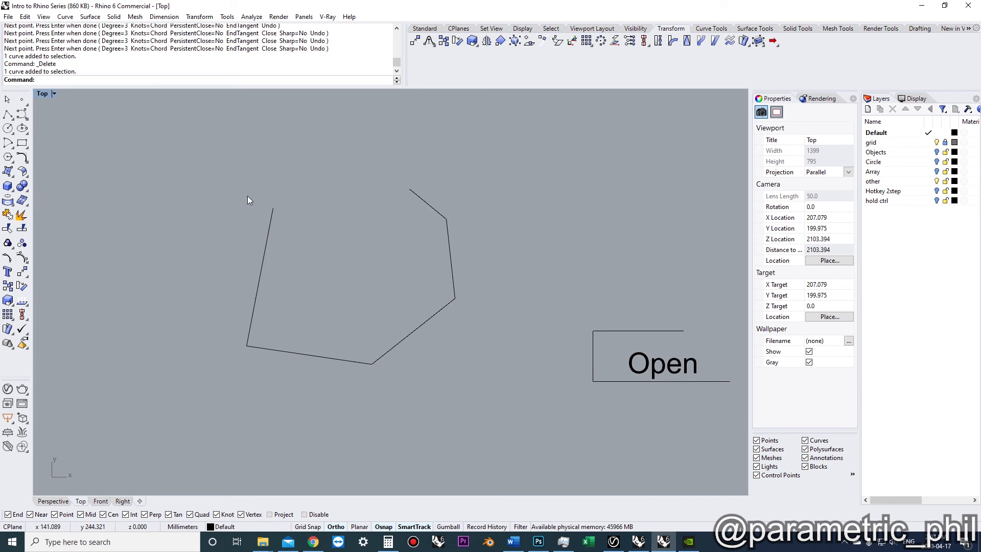
drag(535, 407, 169, 167)
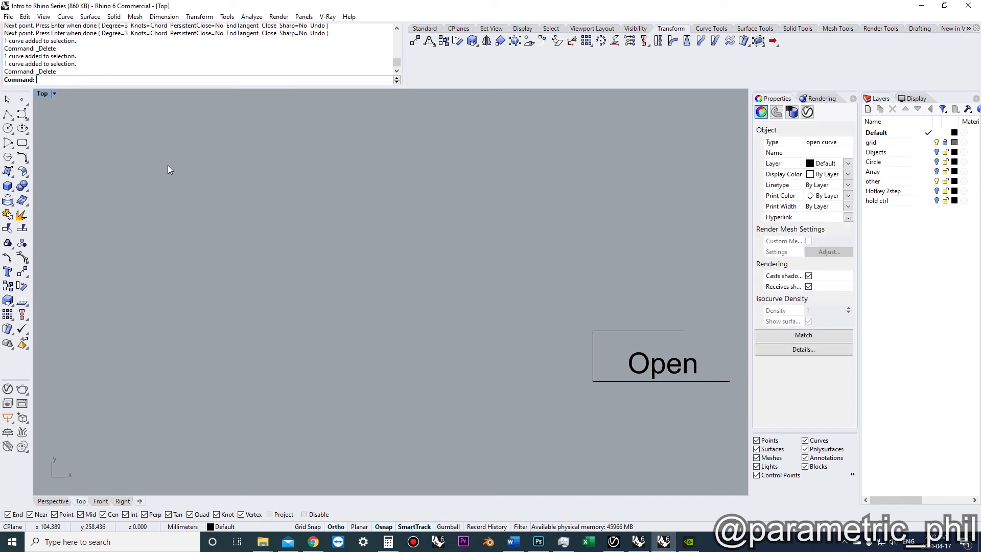
key(Delete)
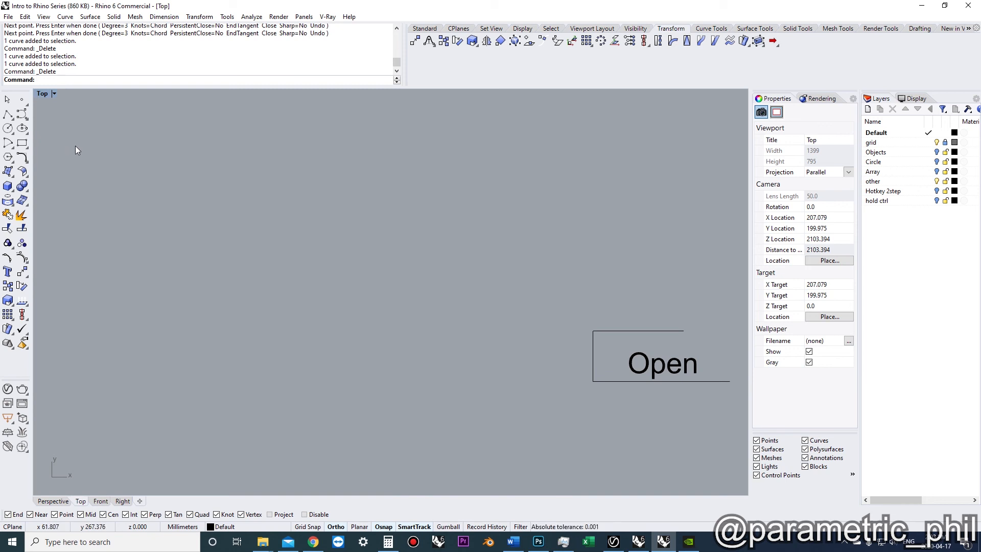
Preview a circle from its centre at 50 mm diameter and at 50 mm radius, and cancel it without placing it
click(8, 128)
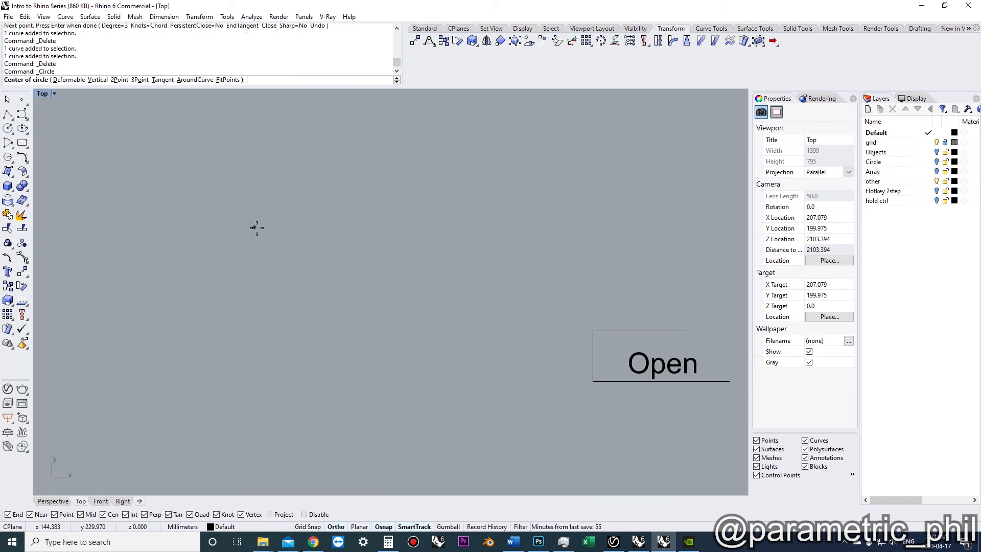
click(316, 273)
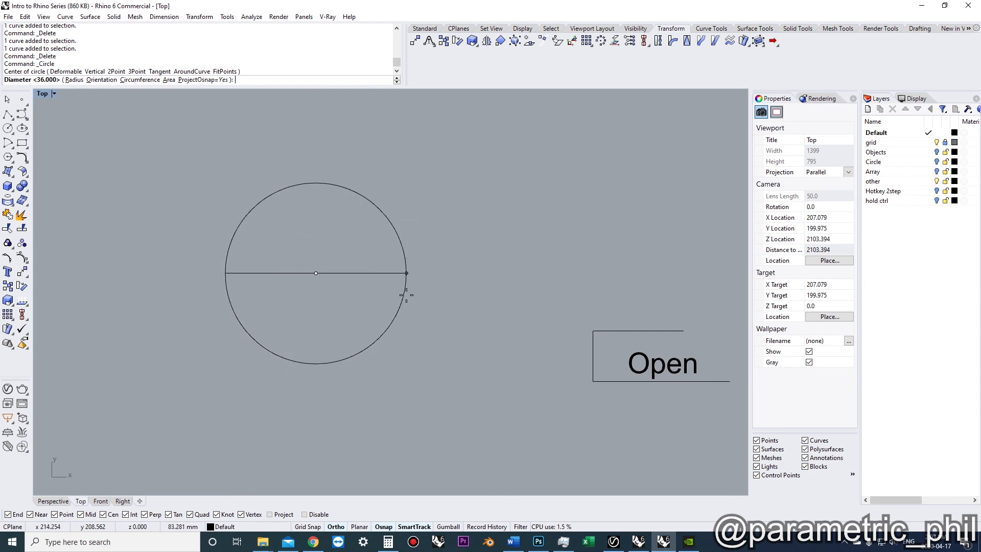
text(50)
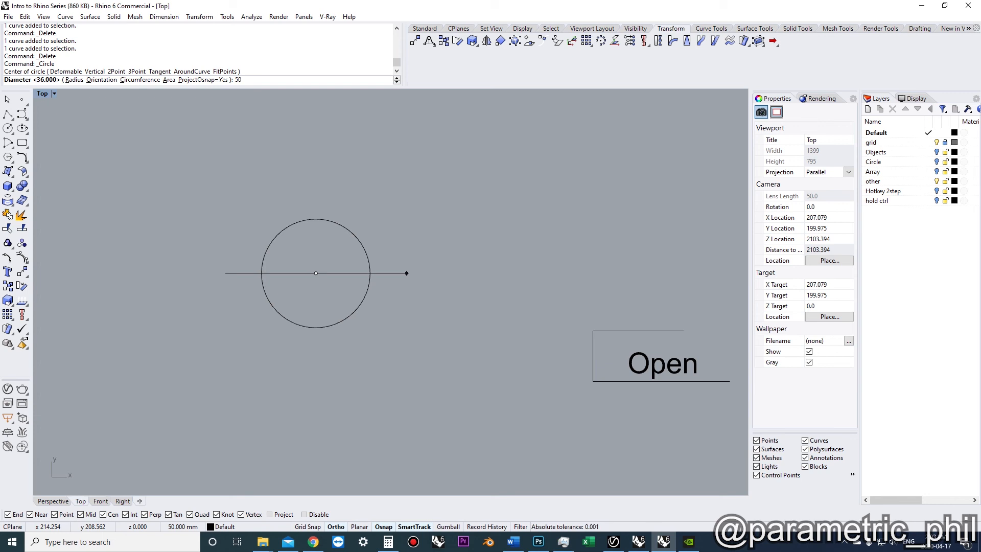
key(BackSpace)
key(BackSpace)
click(78, 80)
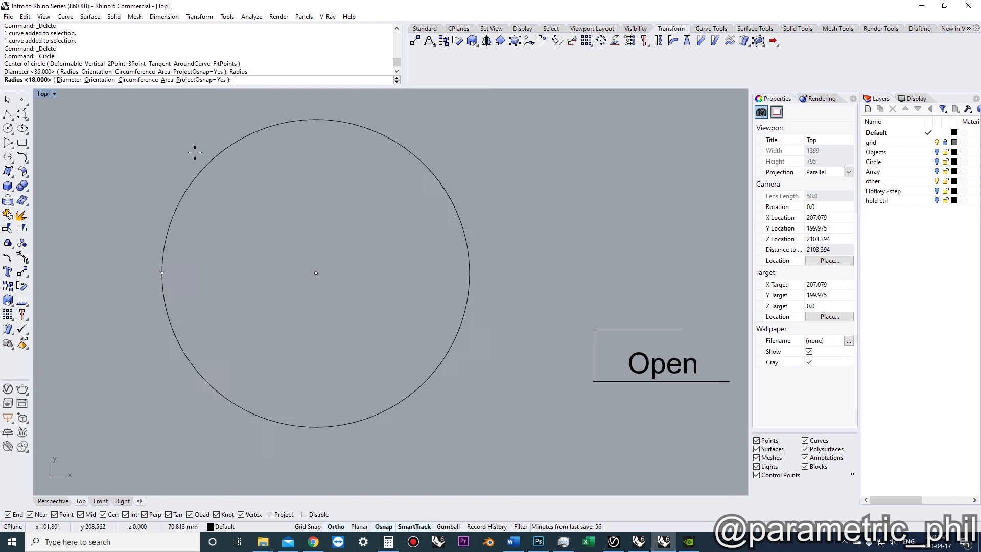
text(50)
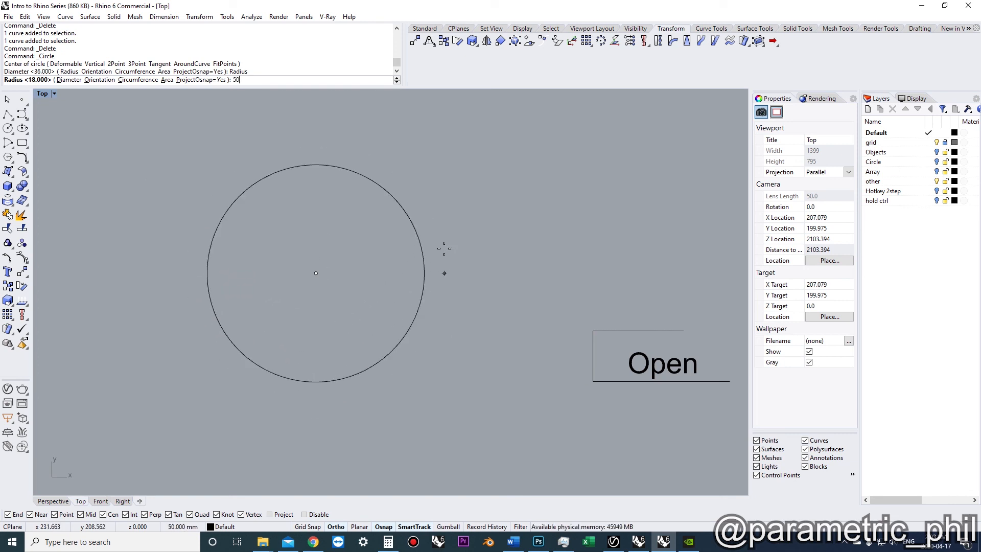
click(68, 80)
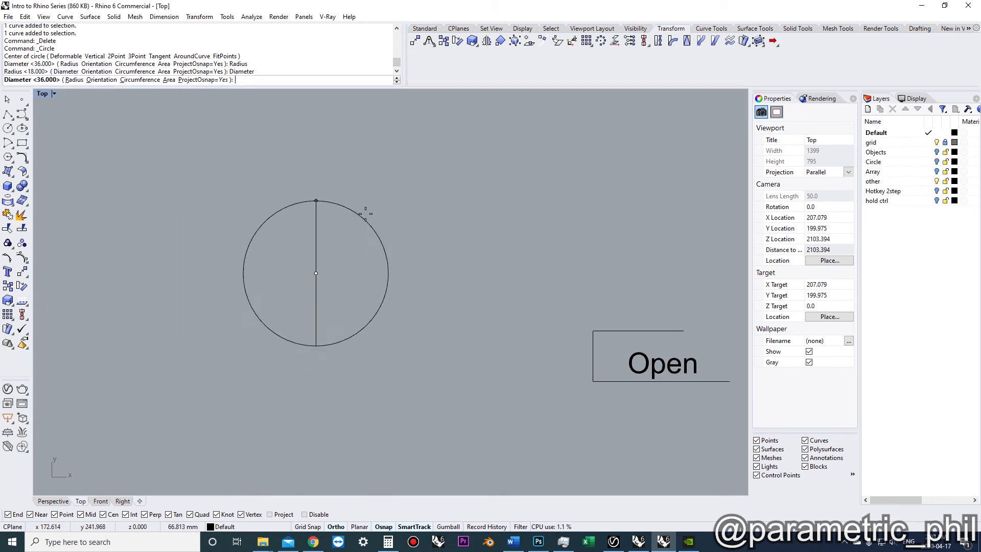
text(50)
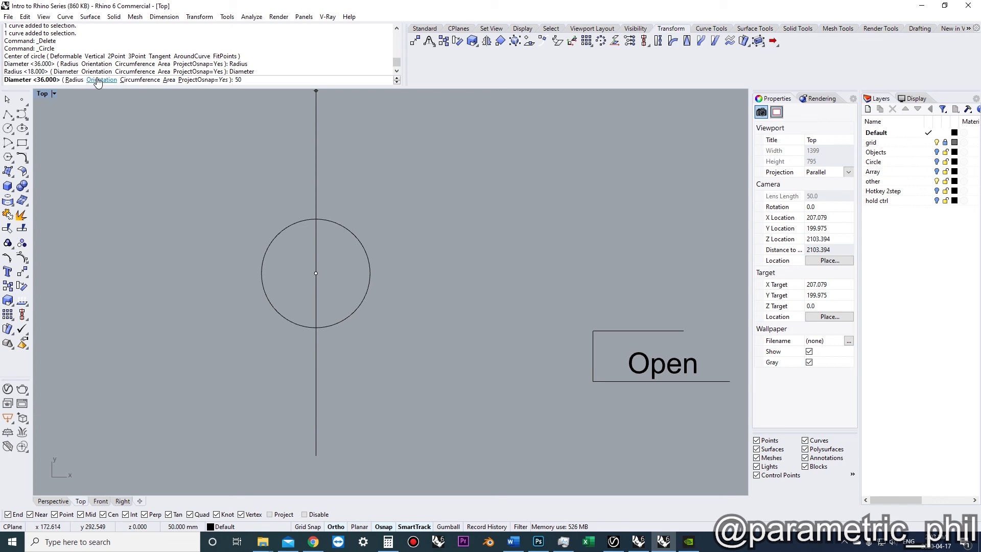
key(Escape)
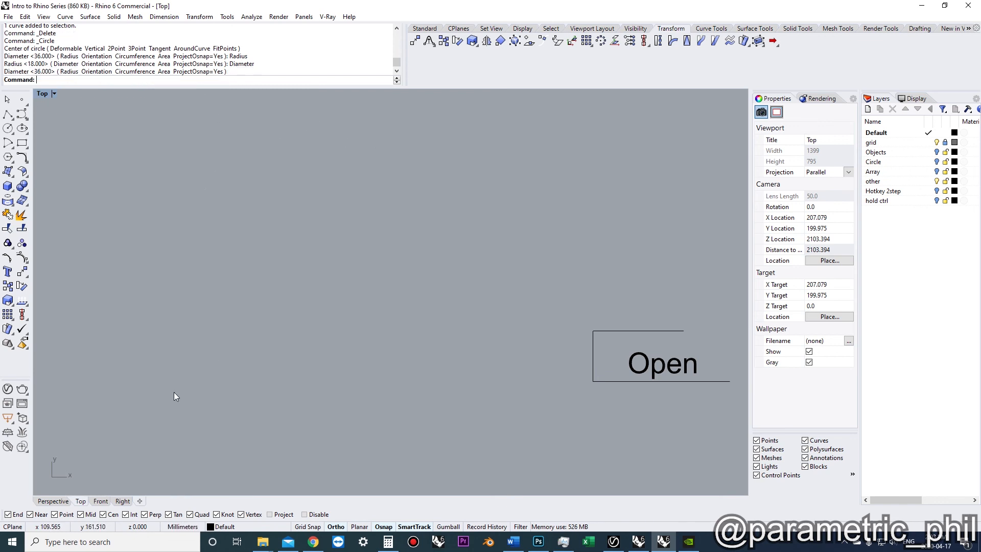
In the Perspective view, draw a Vertical circle centred on the middle of the grid's rear wall at 50, 100, 50, and delete it
click(61, 502)
scroll(215, 332, down, 3)
scroll(262, 357, up, 5)
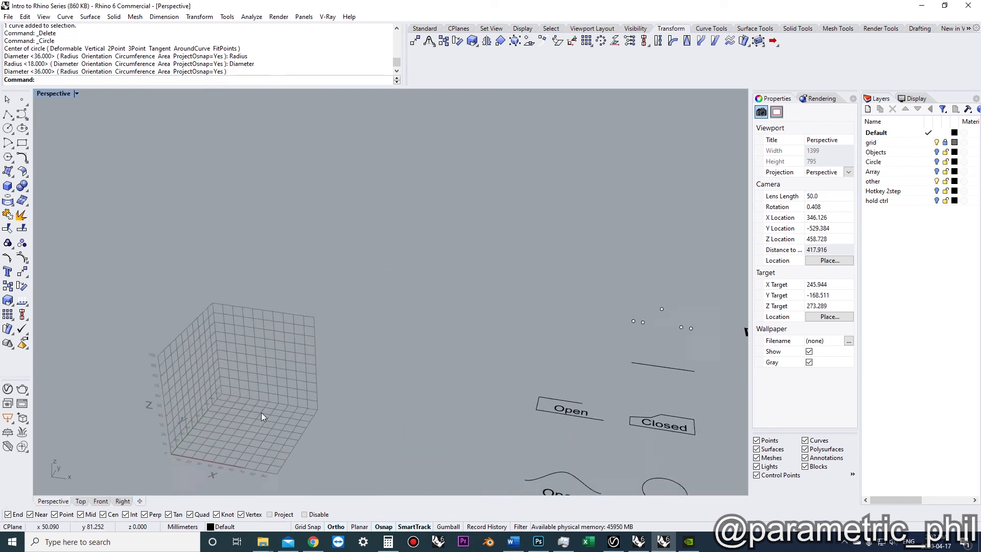
scroll(266, 300, up, 5)
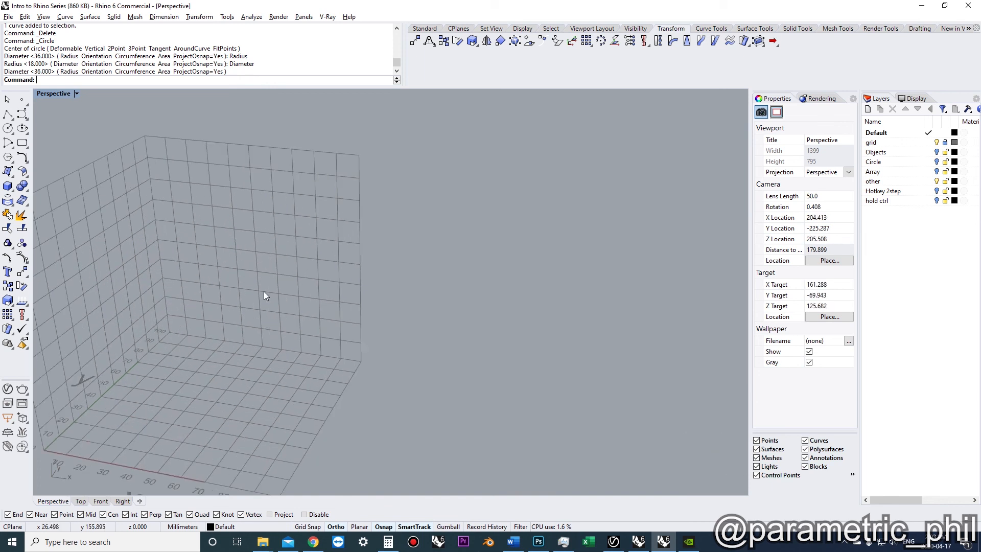
click(8, 129)
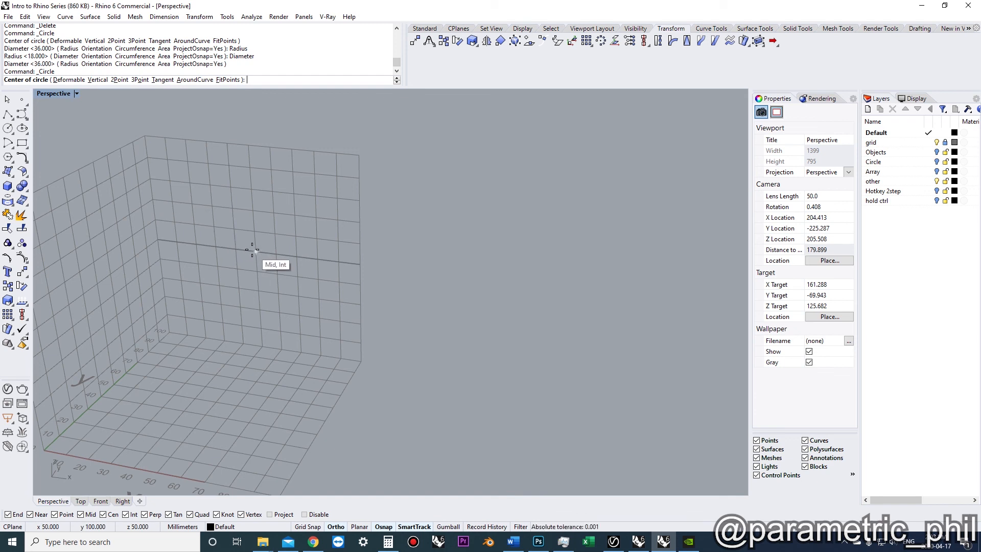
click(98, 80)
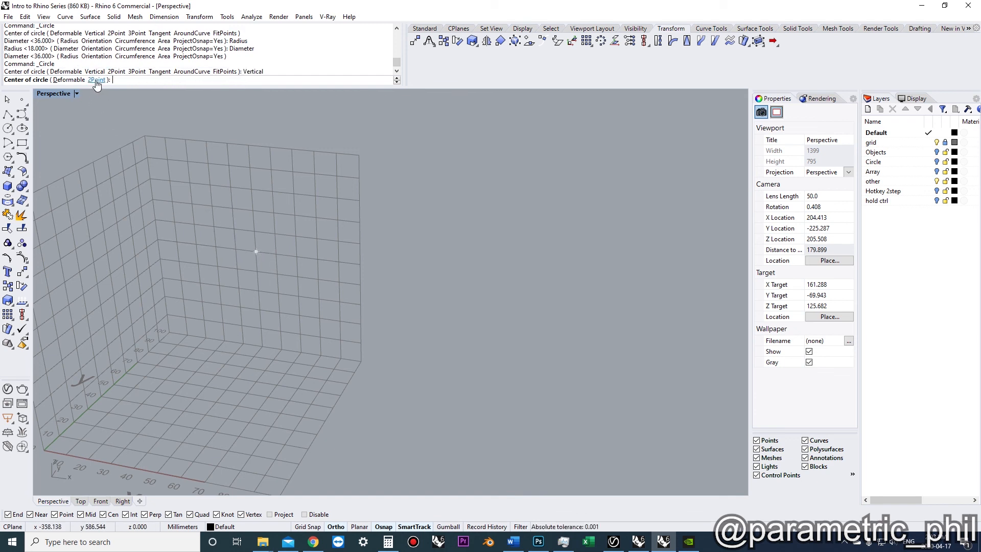
click(256, 251)
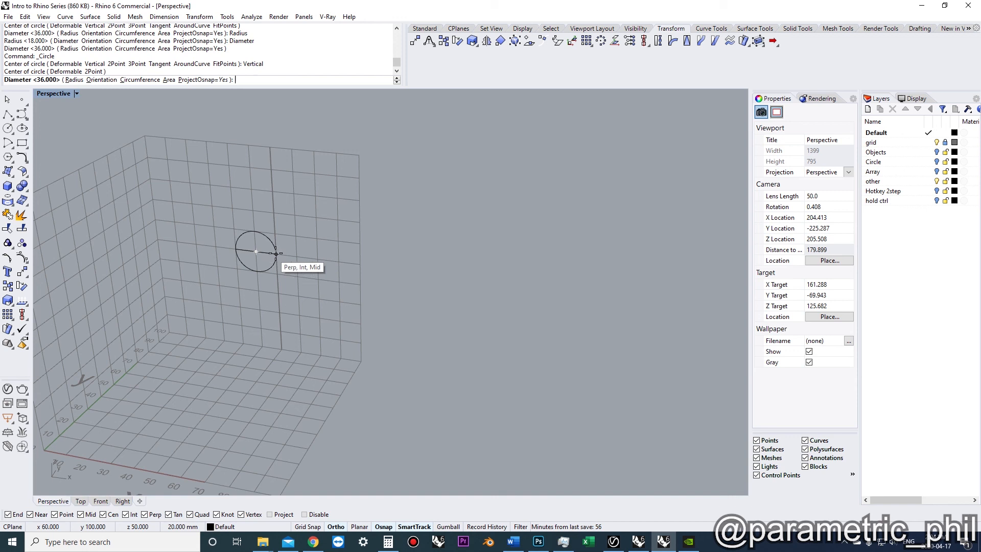
click(339, 262)
mouse_move(339, 261)
right_down()
mouse_move(328, 266)
mouse_move(339, 265)
right_up()
click(346, 259)
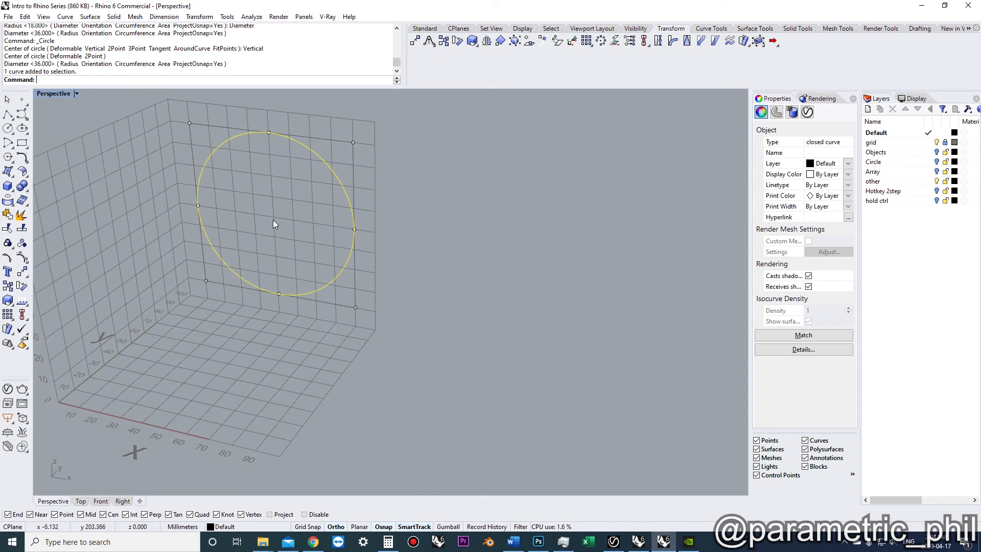
key(Delete)
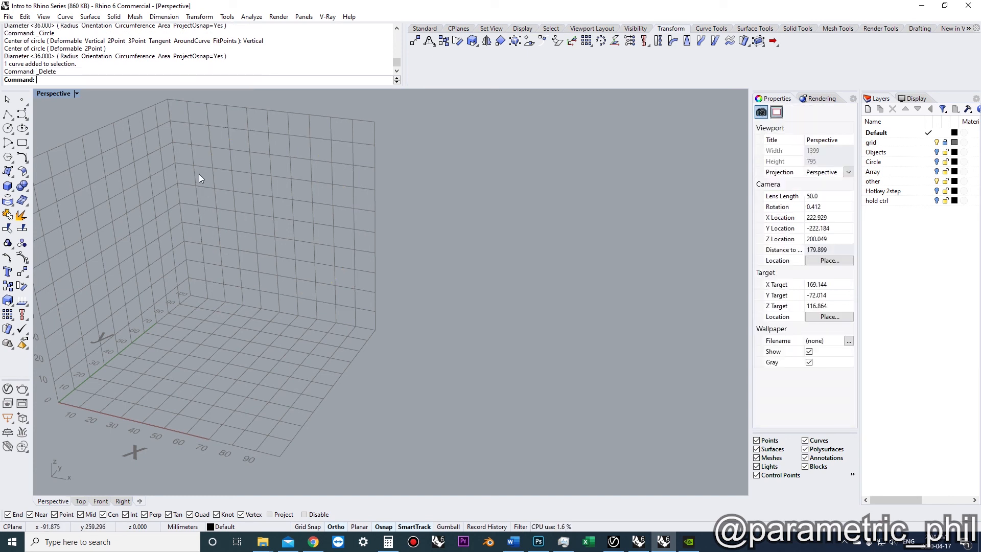
Draw a 3Point circle on the floor grid with its second point at 30, 70 and third at 80, 80, and delete it
click(7, 129)
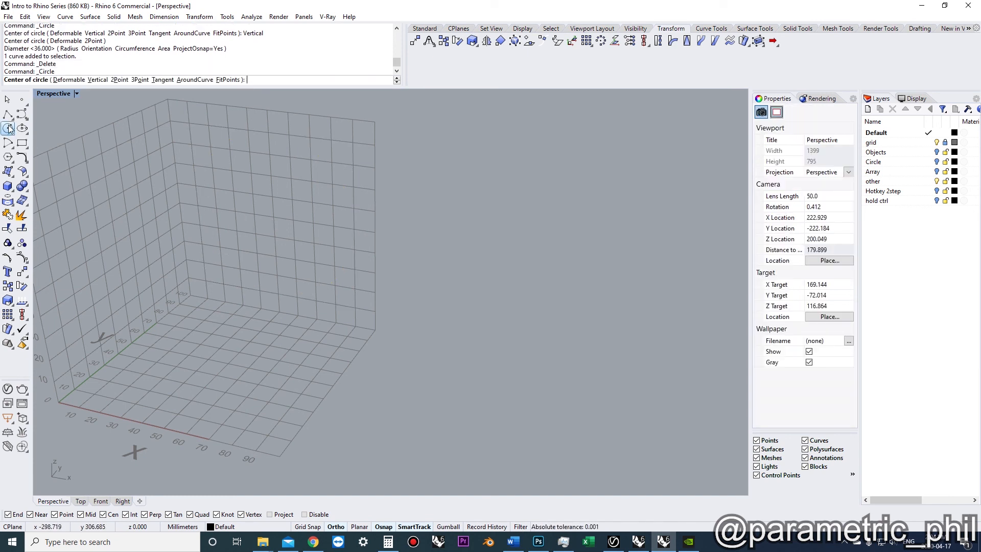
click(137, 80)
right_drag(193, 197, 222, 250)
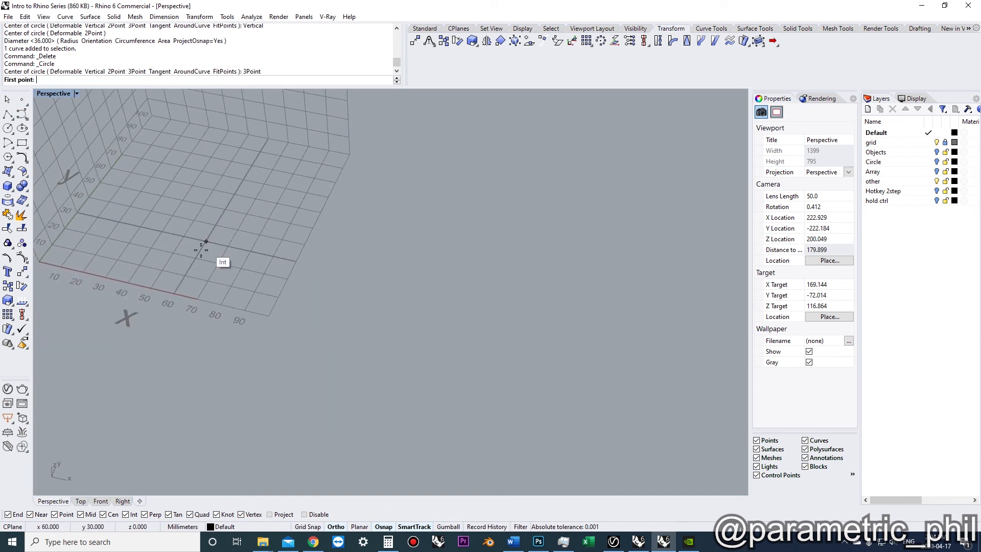
click(159, 270)
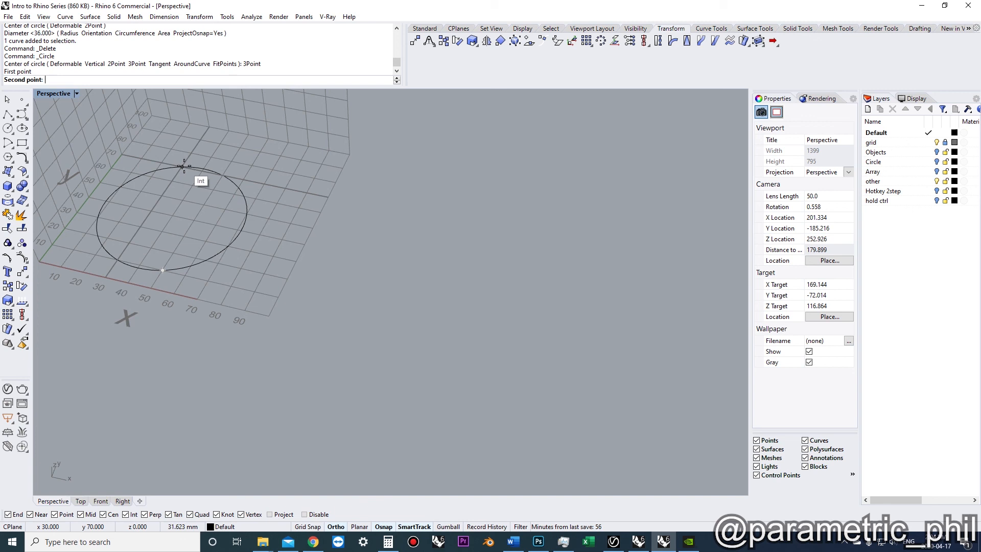
click(183, 167)
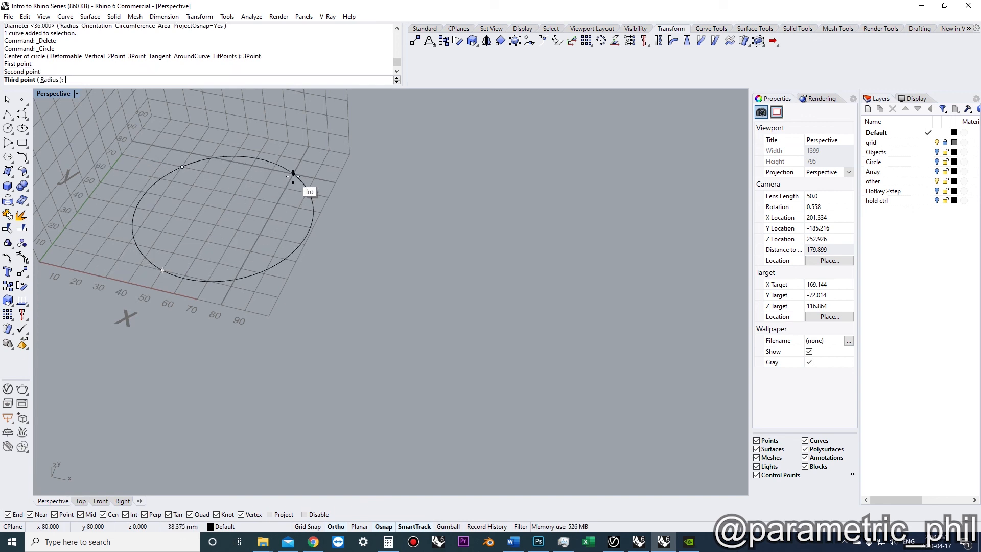
click(293, 176)
click(300, 181)
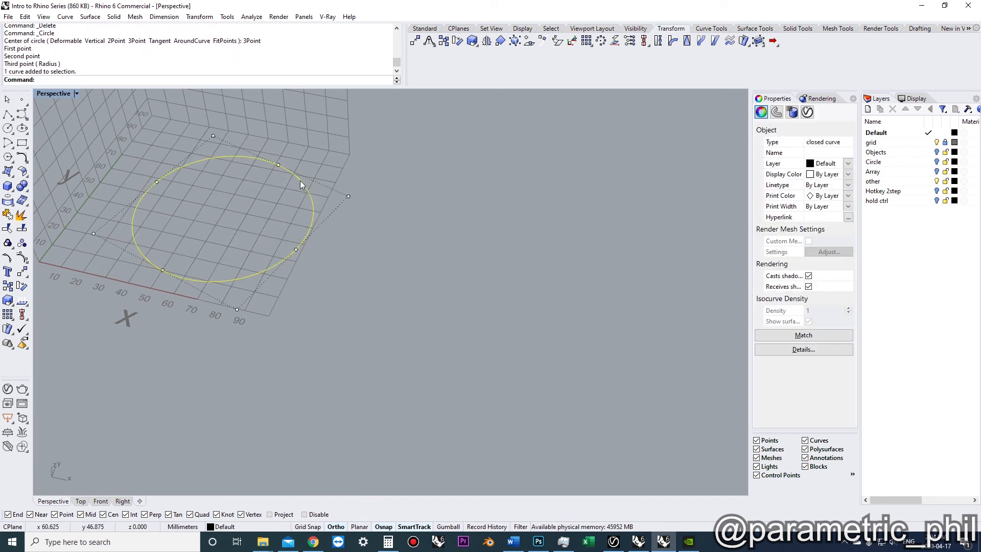
key(Delete)
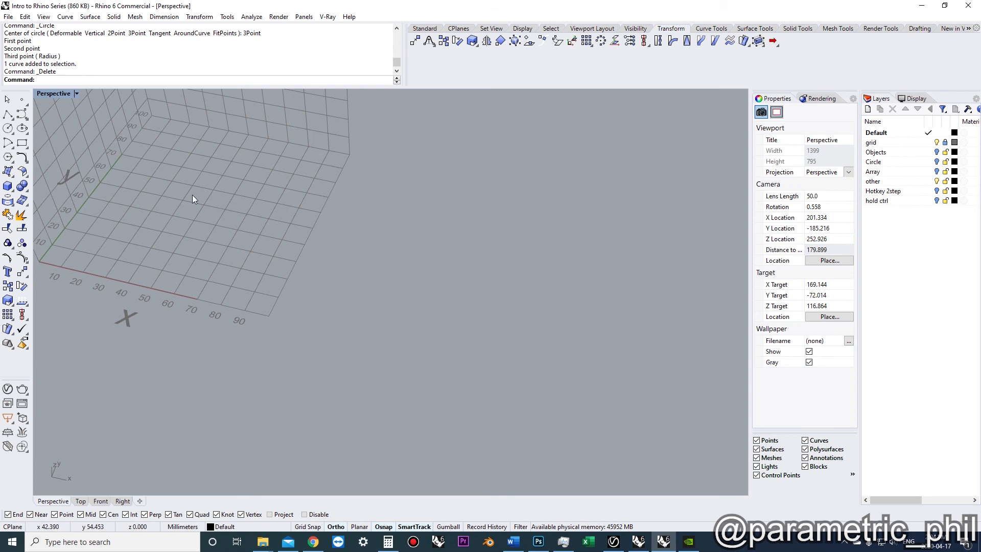
click(7, 128)
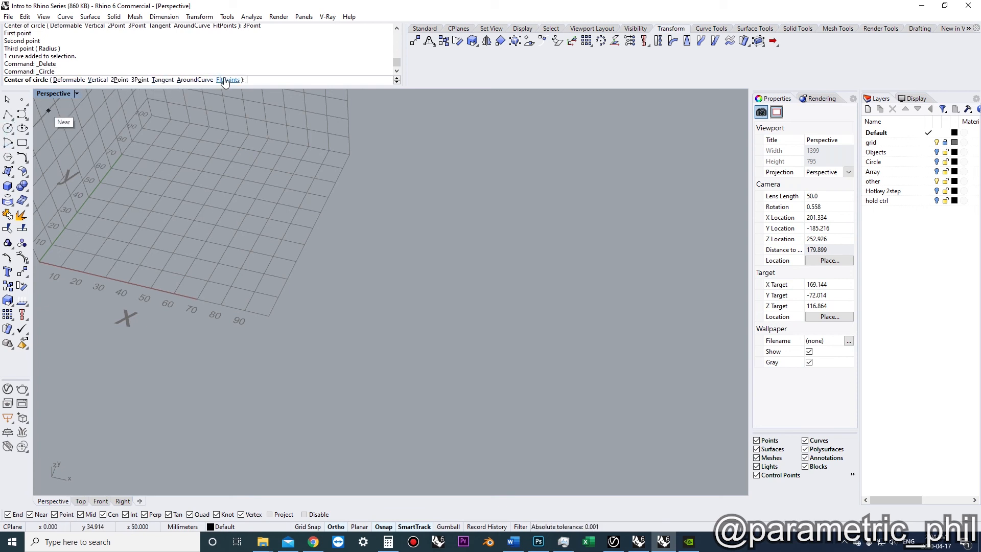
scroll(250, 271, down, 8)
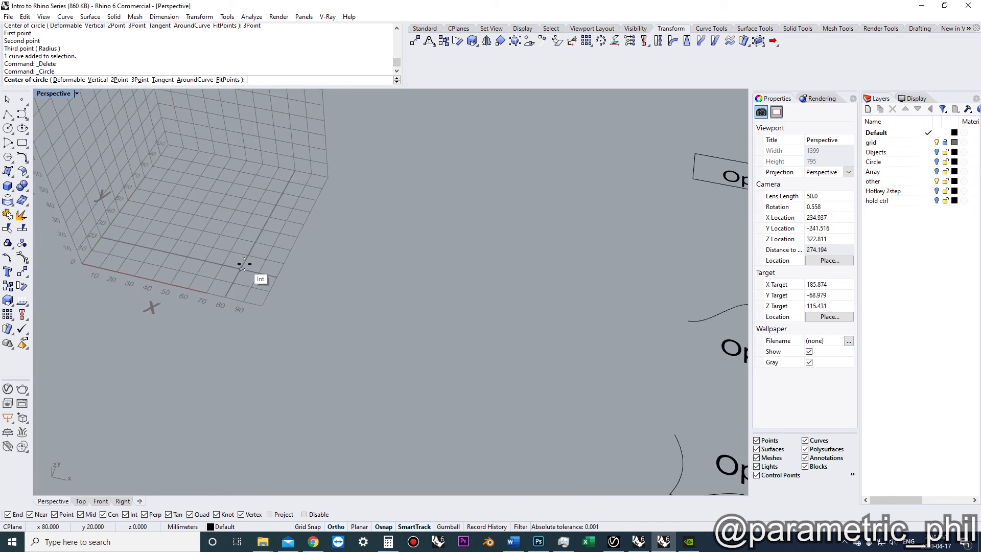
right_drag(294, 248, 286, 230)
scroll(329, 276, down, 5)
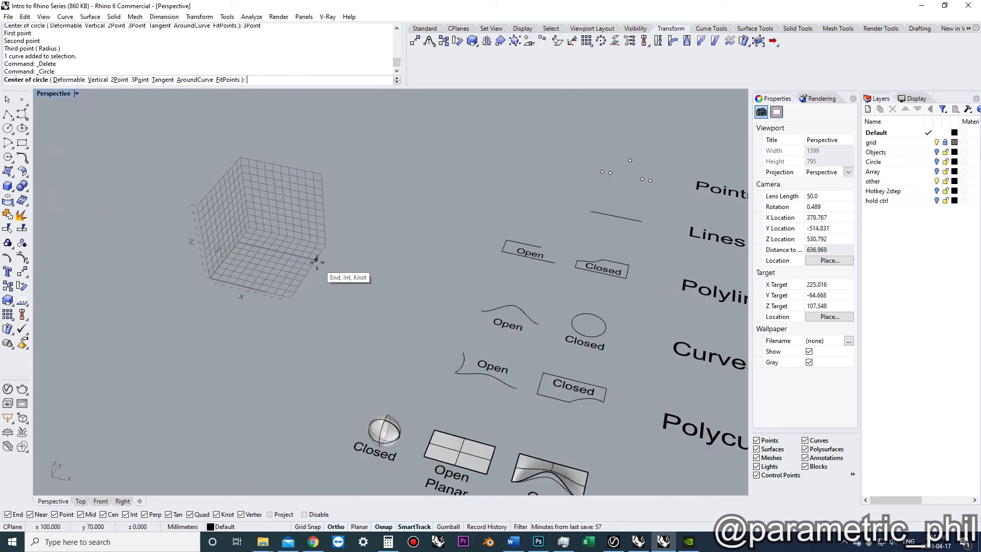
scroll(324, 276, up, 8)
key(Escape)
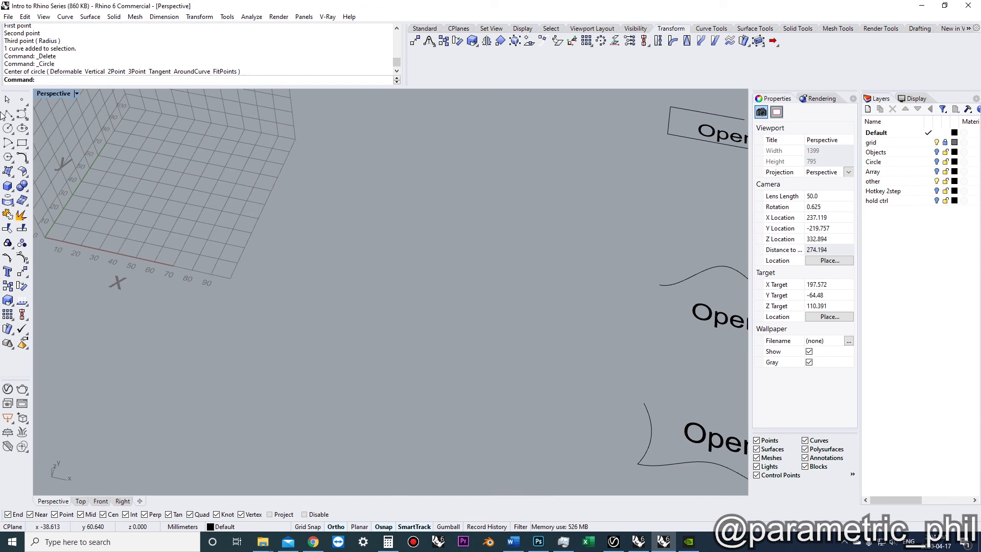
In the Top view, draw a closed four-sided polyline between the grid and the sample curves, with a right side about 138 mm long
click(82, 501)
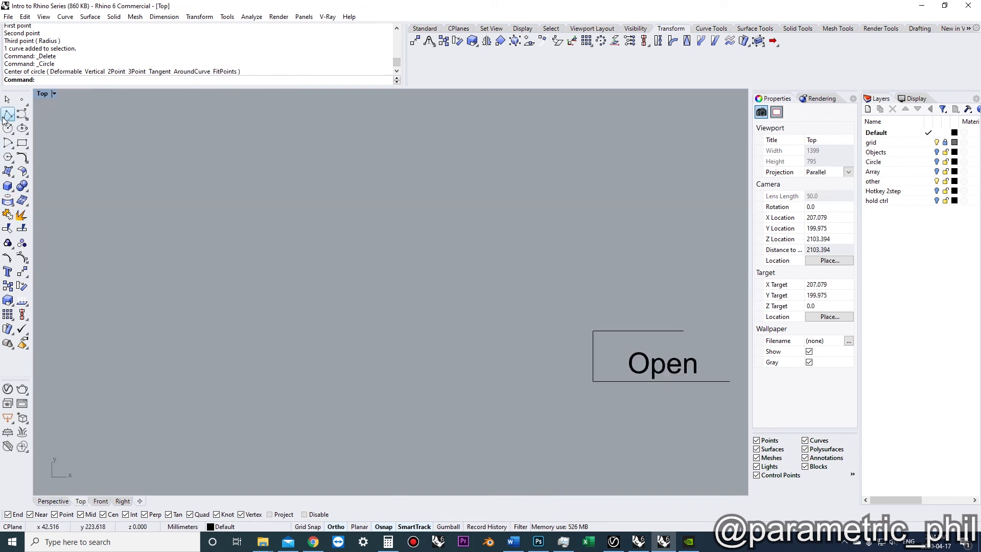
click(7, 114)
scroll(333, 138, down, 4)
scroll(316, 290, up, 3)
click(347, 208)
click(264, 378)
click(449, 440)
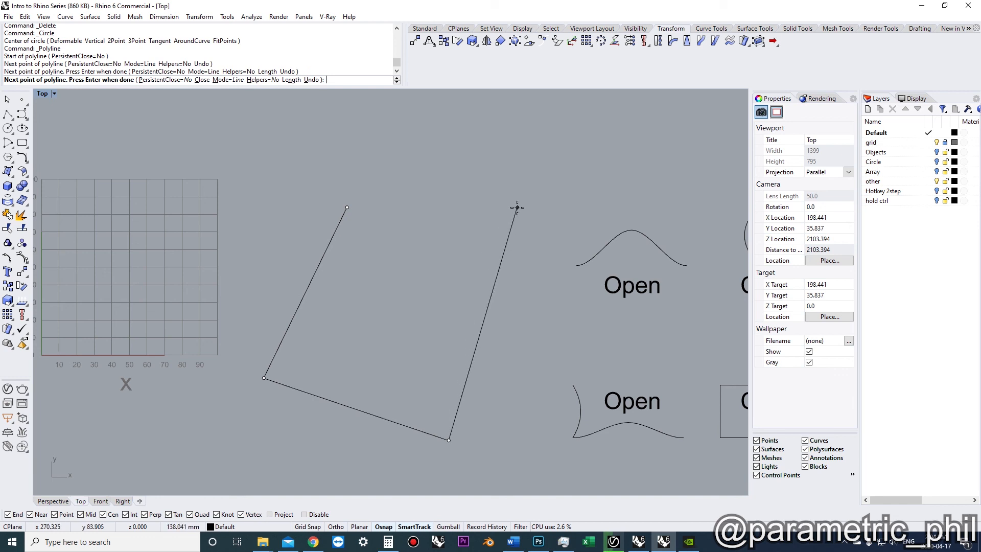
click(517, 208)
click(347, 208)
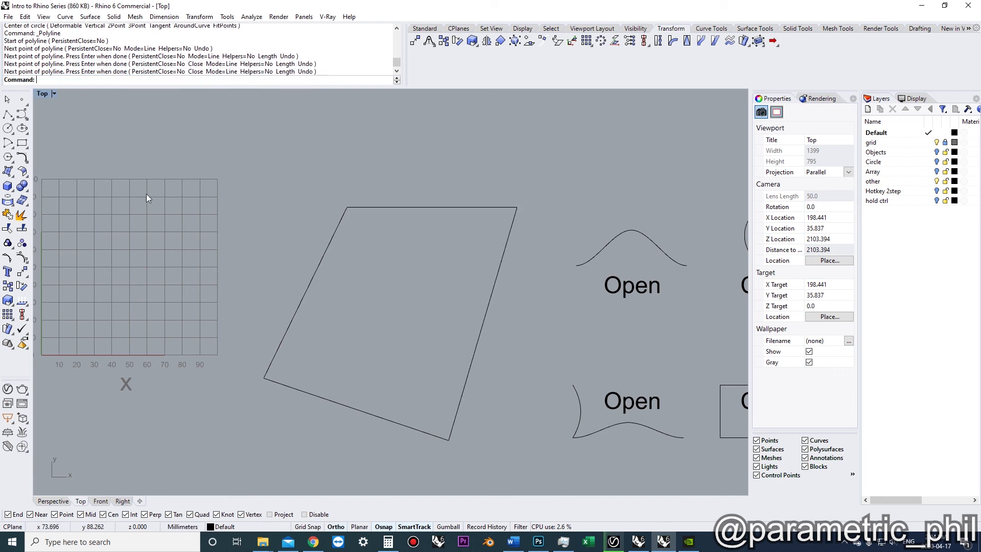
Draw a circle of radius 30 mm tangent to the left and top sides of the four-sided polyline, and delete both curves
click(8, 129)
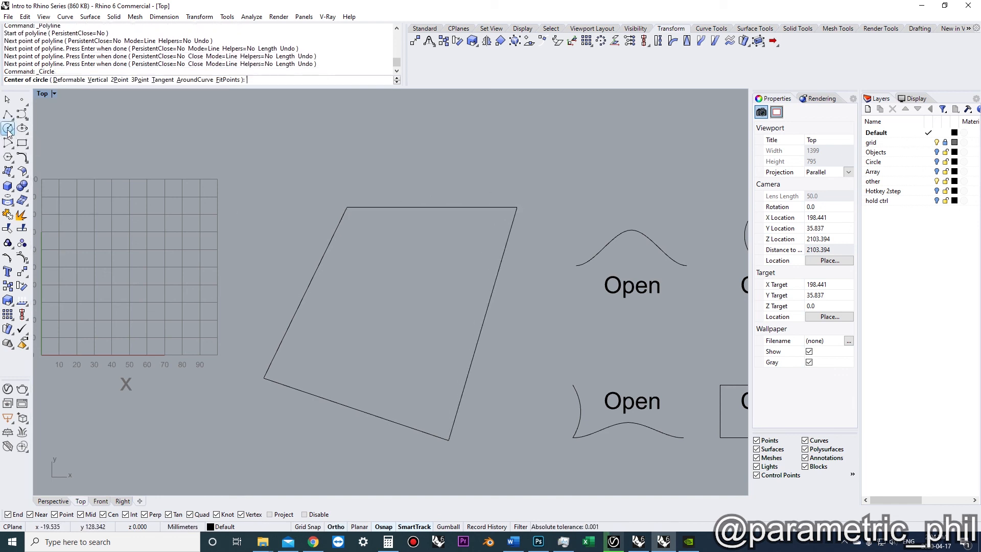
click(162, 80)
click(319, 263)
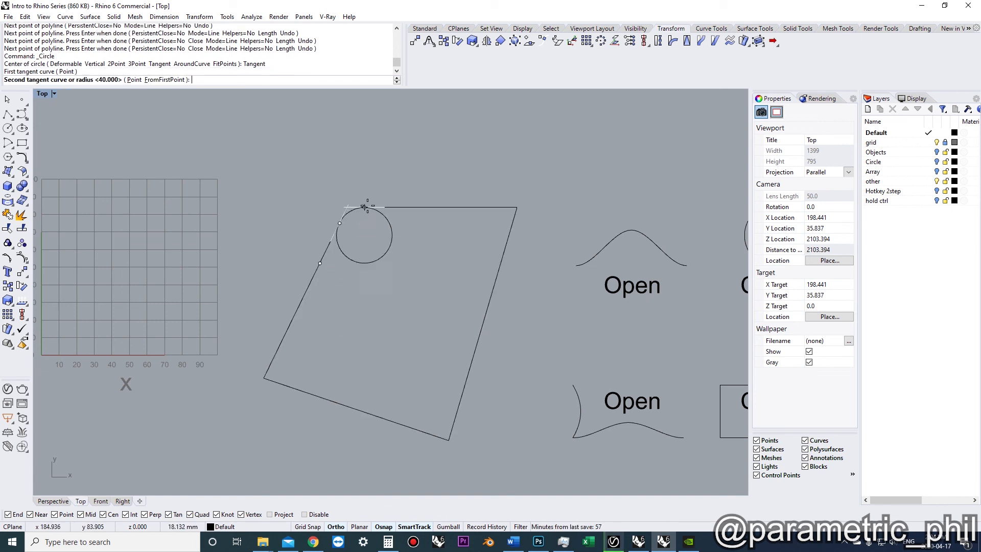
click(384, 207)
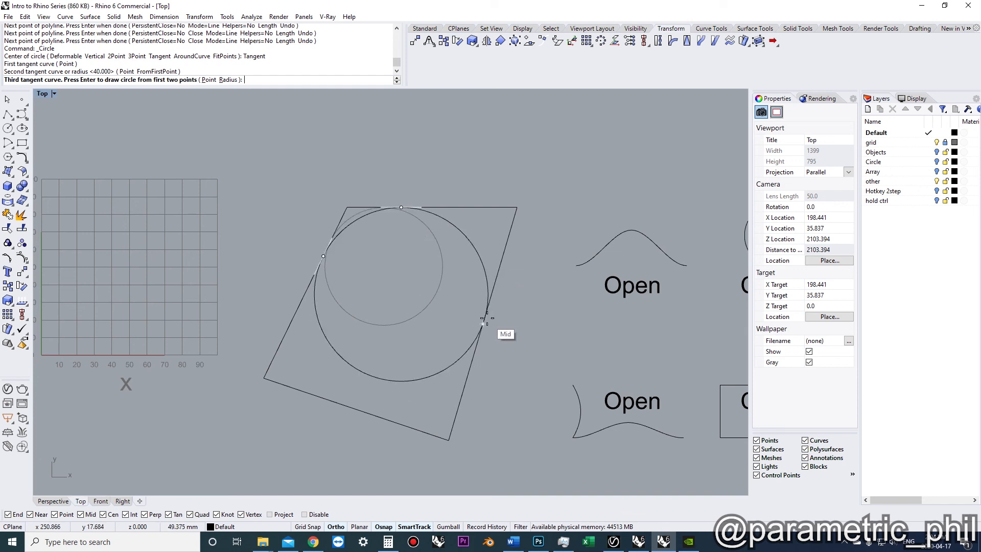
scroll(485, 319, up, 3)
scroll(487, 316, down, 2)
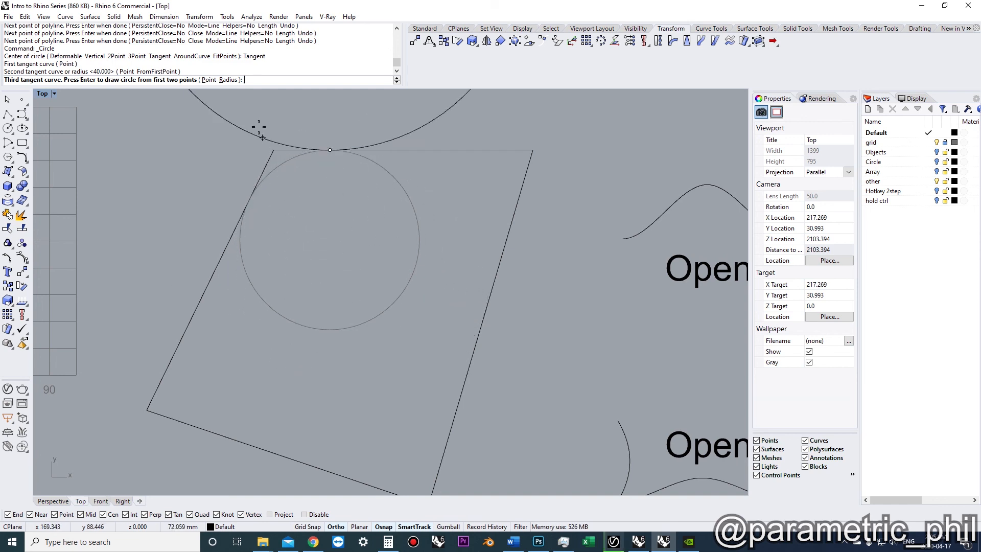
click(228, 80)
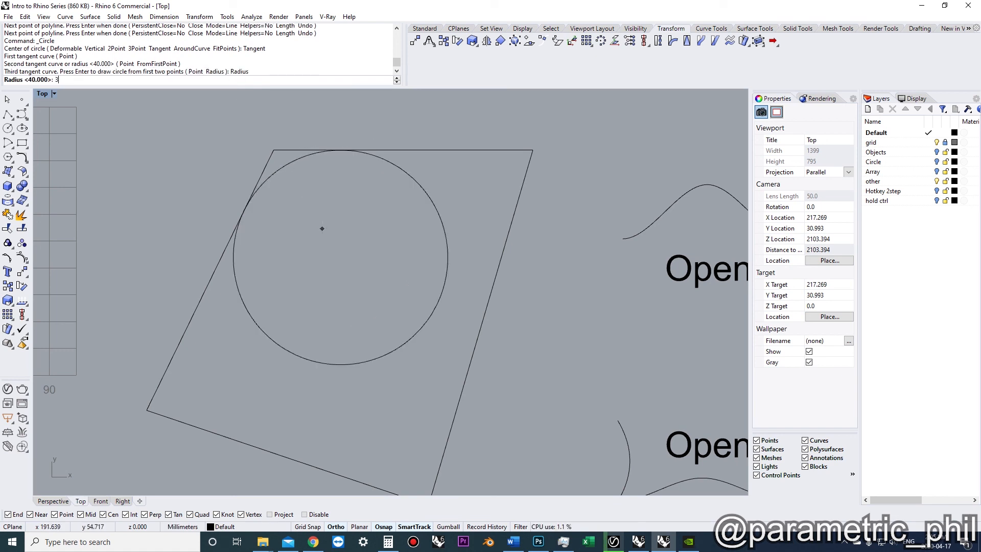
text(30)
key(Return)
scroll(322, 228, down, 3)
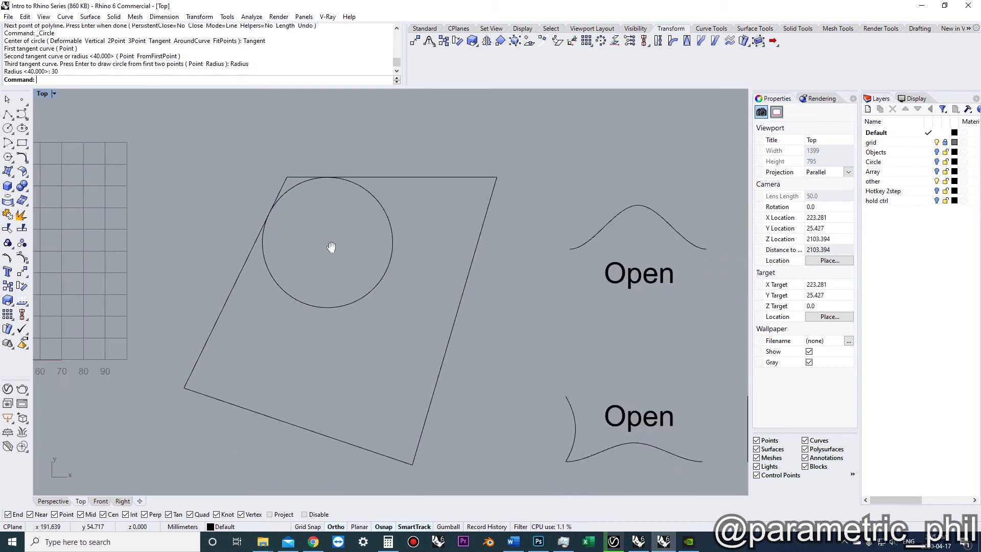
drag(452, 373, 284, 130)
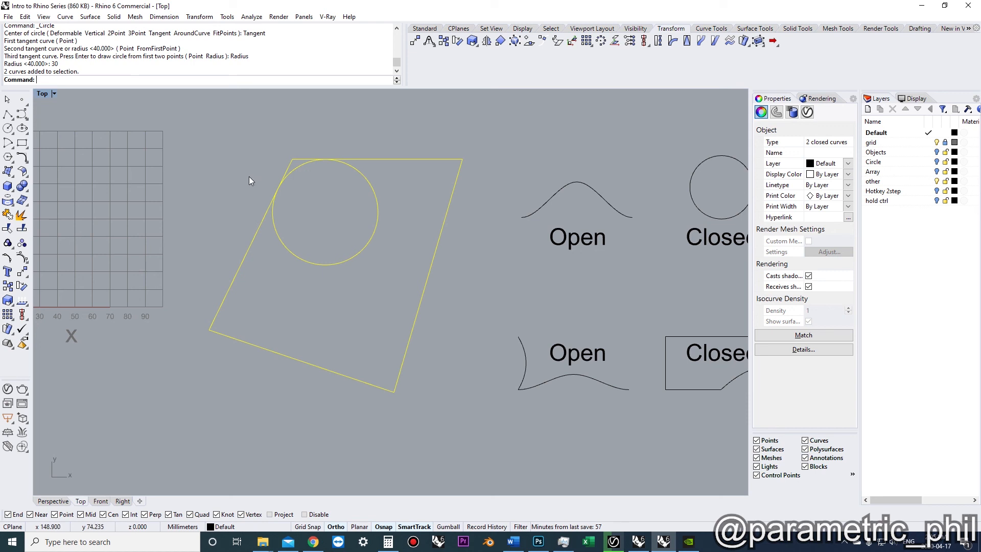
key(Delete)
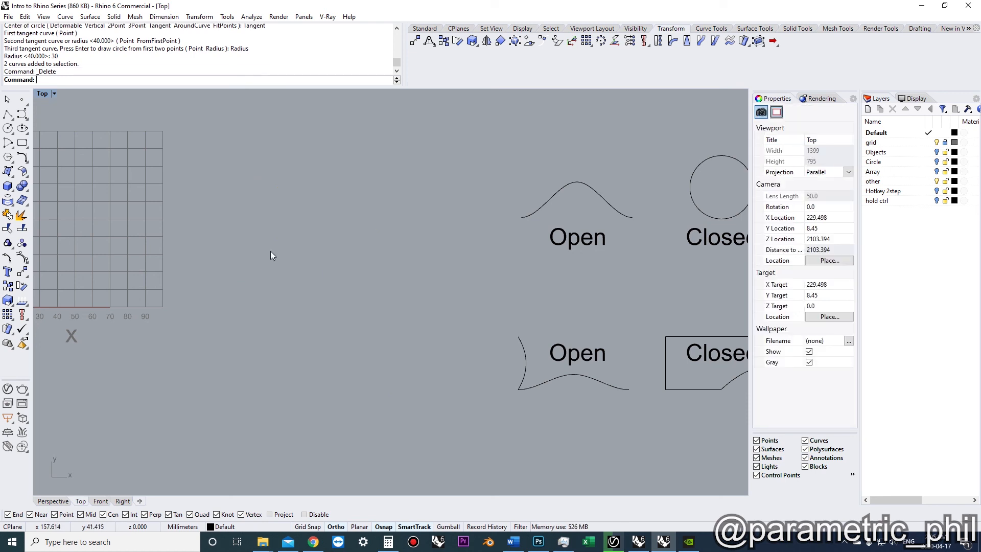
Switch to the Perspective view, showing the grid box and the open ground between it and the sample curves
click(53, 501)
right_drag(155, 391, 326, 336)
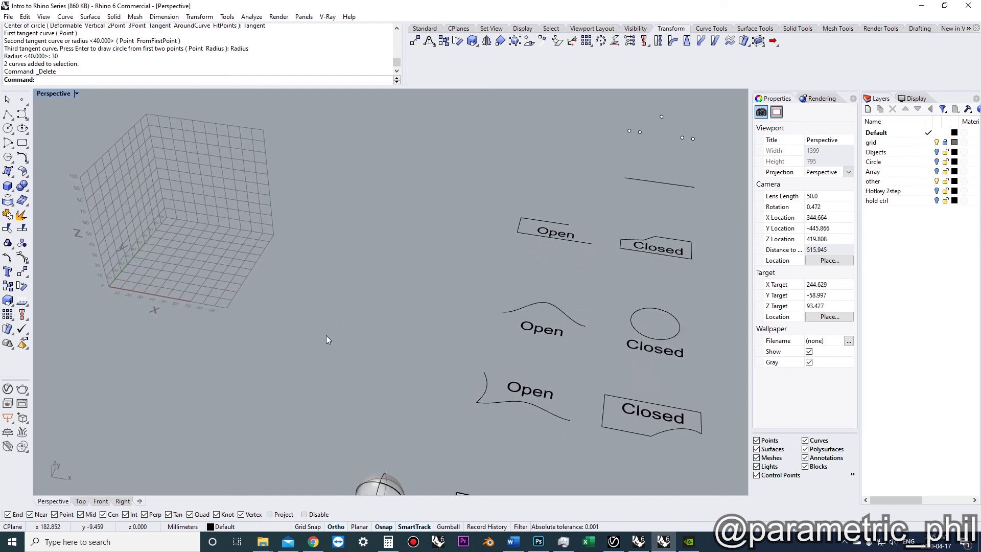
right_drag(296, 308, 289, 299)
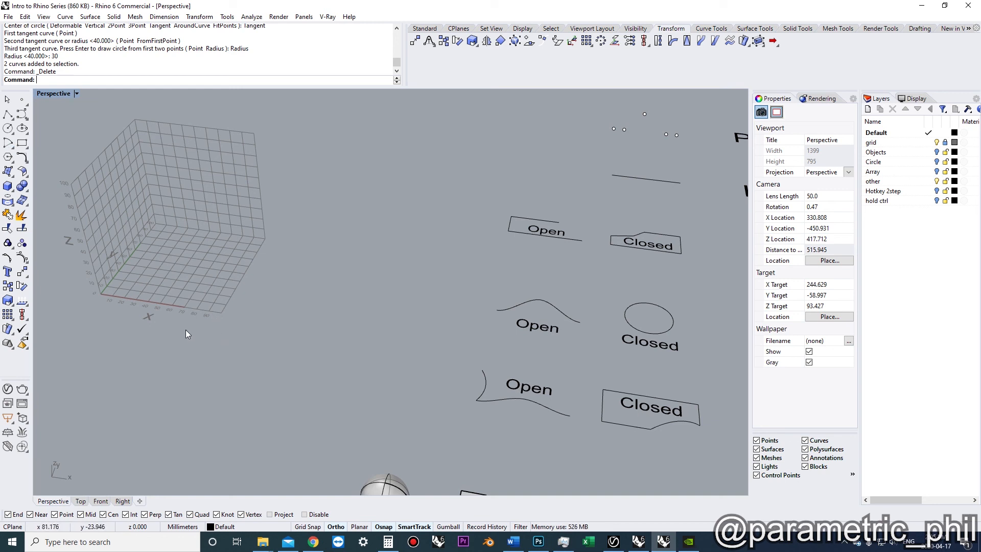
text(plane)
key(Return)
click(281, 324)
key(Escape)
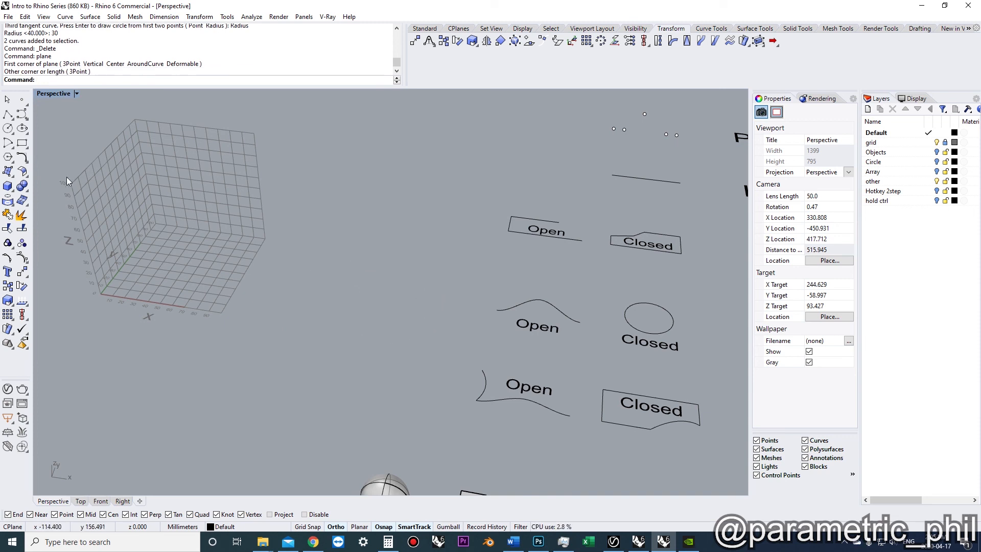
Create a corner-to-corner rectangular plane on the ground between the grid box and the sample curves, and delete it
click(13, 175)
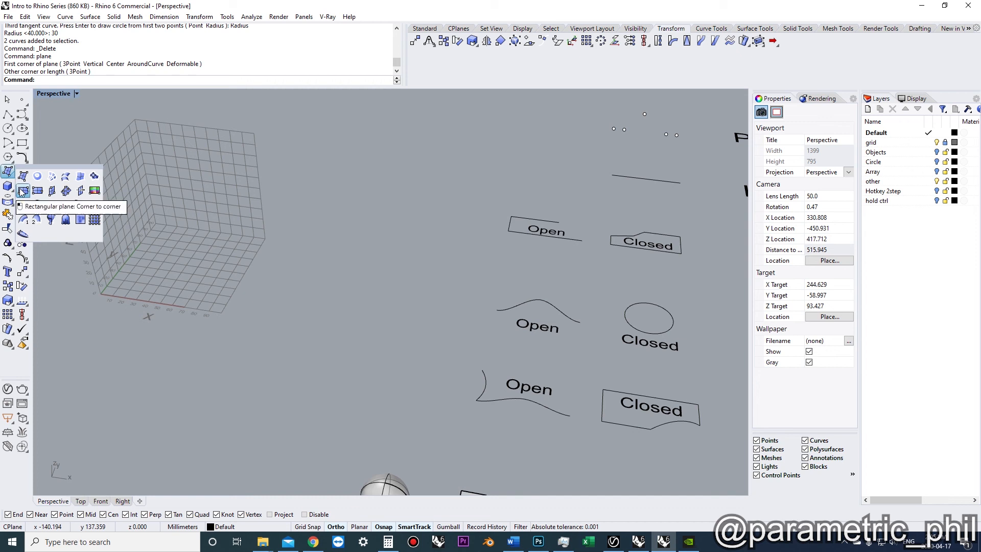
click(22, 191)
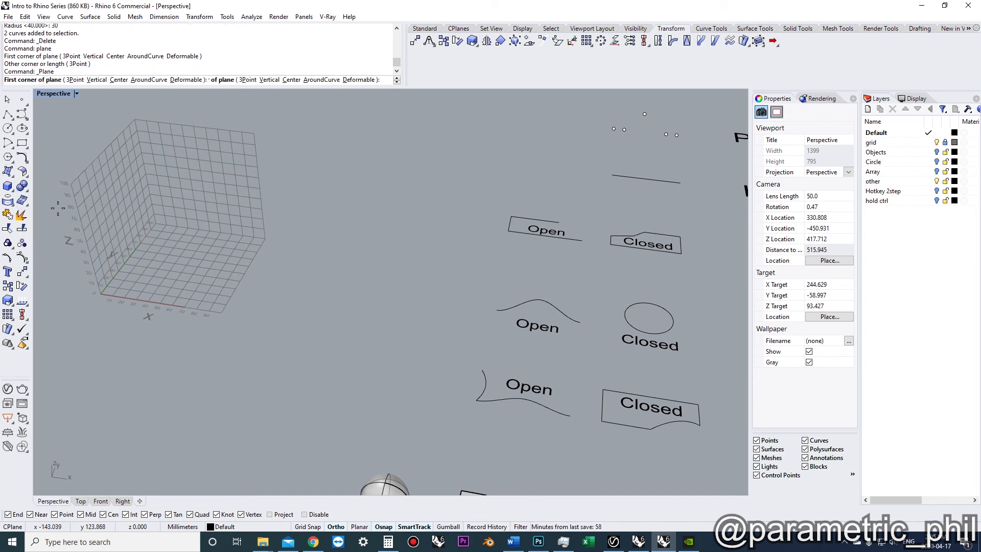
click(286, 327)
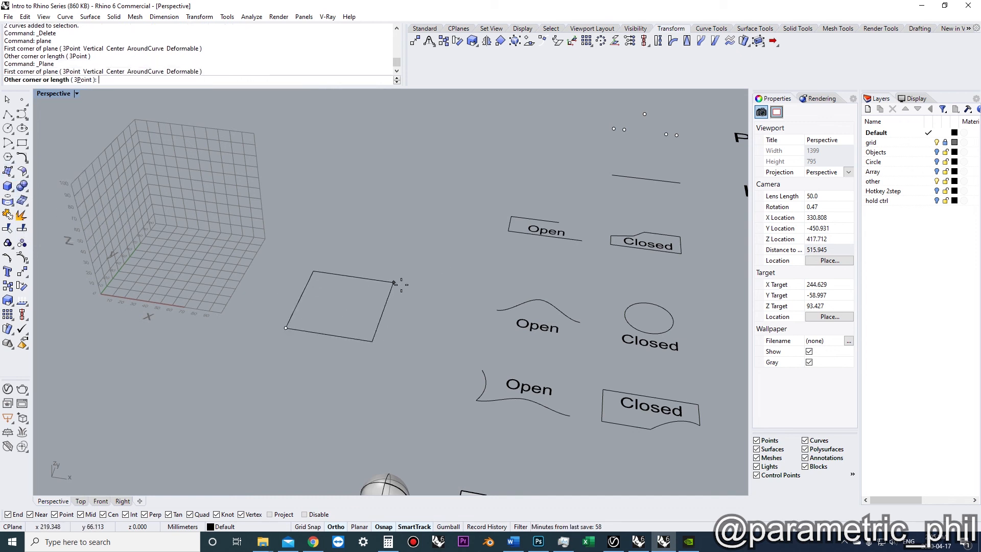
click(397, 266)
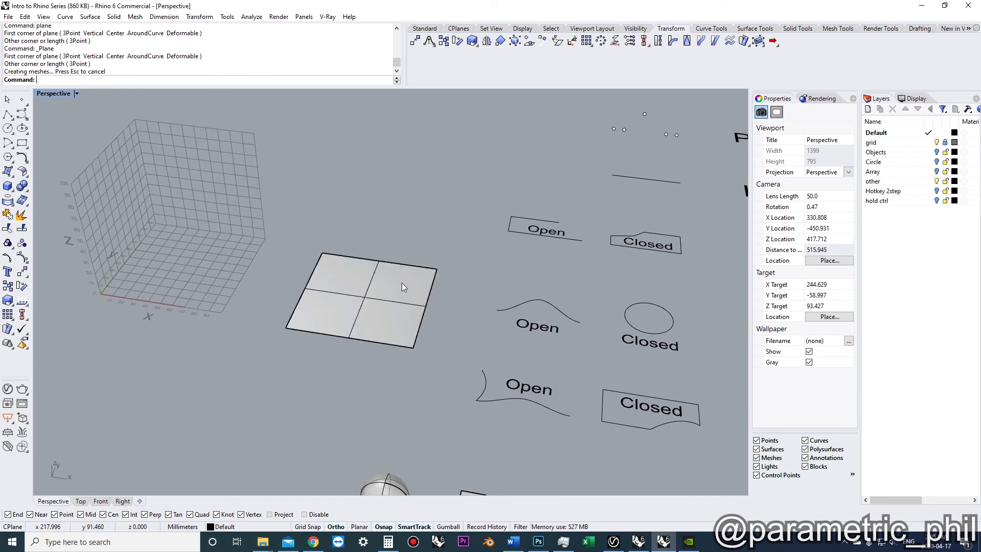
scroll(364, 293, up, 5)
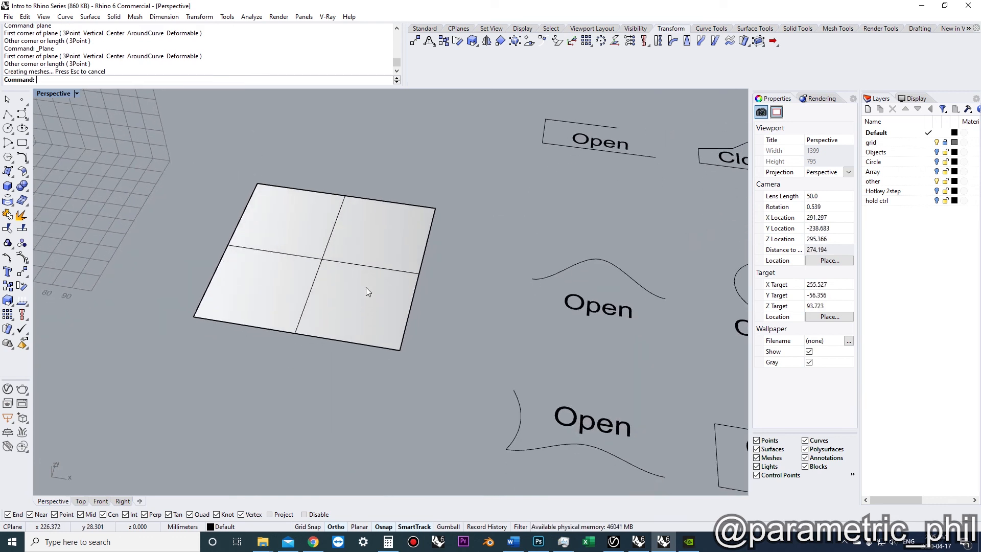
click(347, 260)
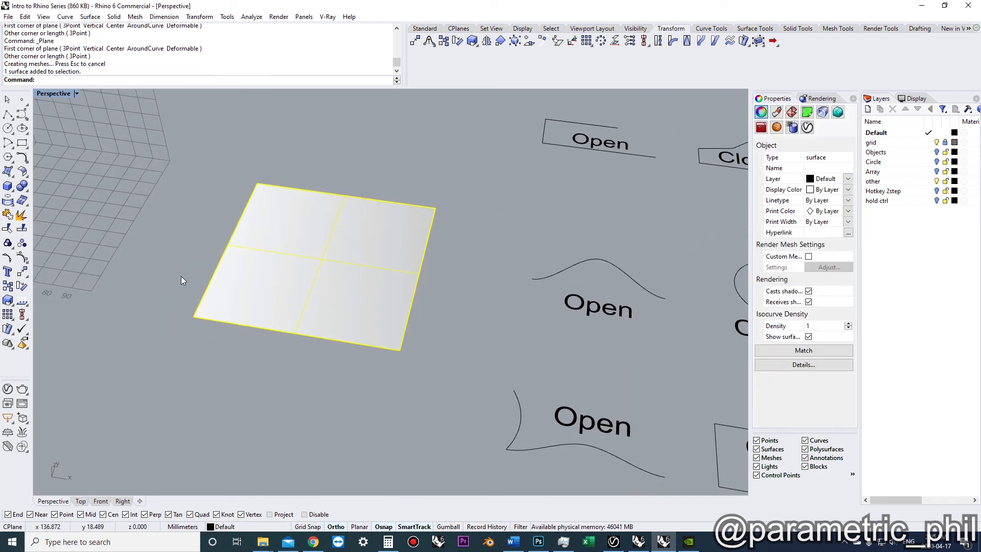
key(Delete)
Create an upright rectangular plane beside the grid box with the Vertical option, and delete it
key(Return)
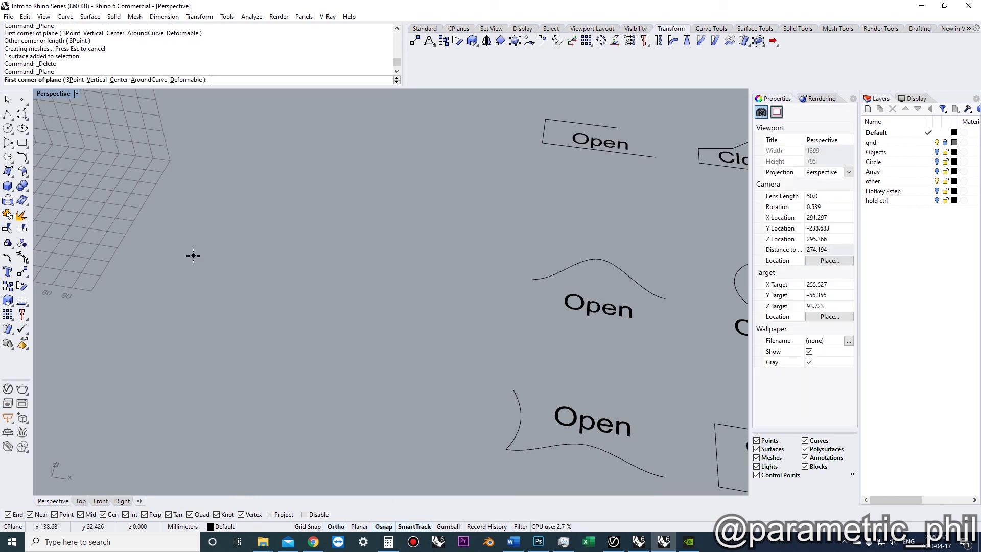
click(100, 82)
click(253, 254)
click(382, 273)
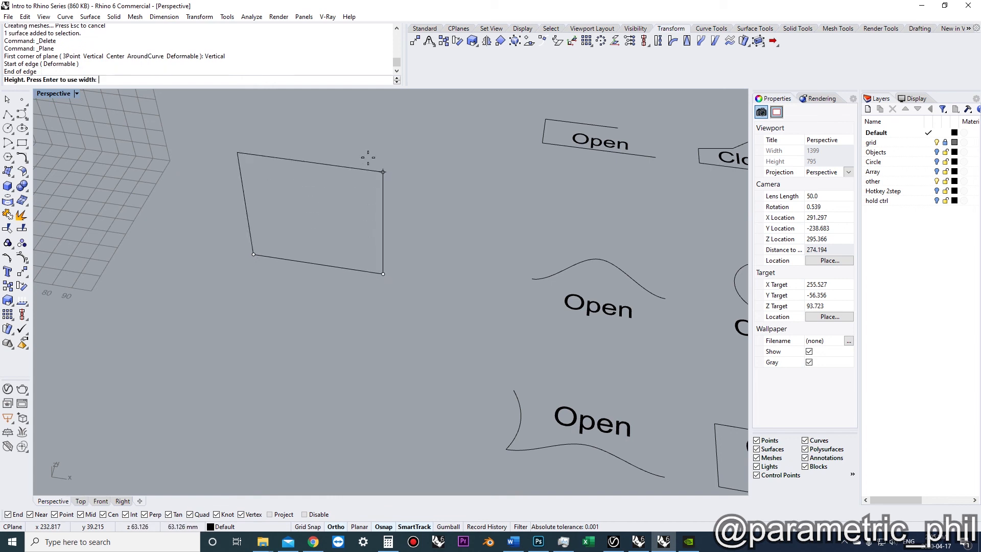
click(372, 136)
shift+right_drag(372, 135, 355, 201)
shift+right_drag(410, 288, 384, 258)
click(383, 258)
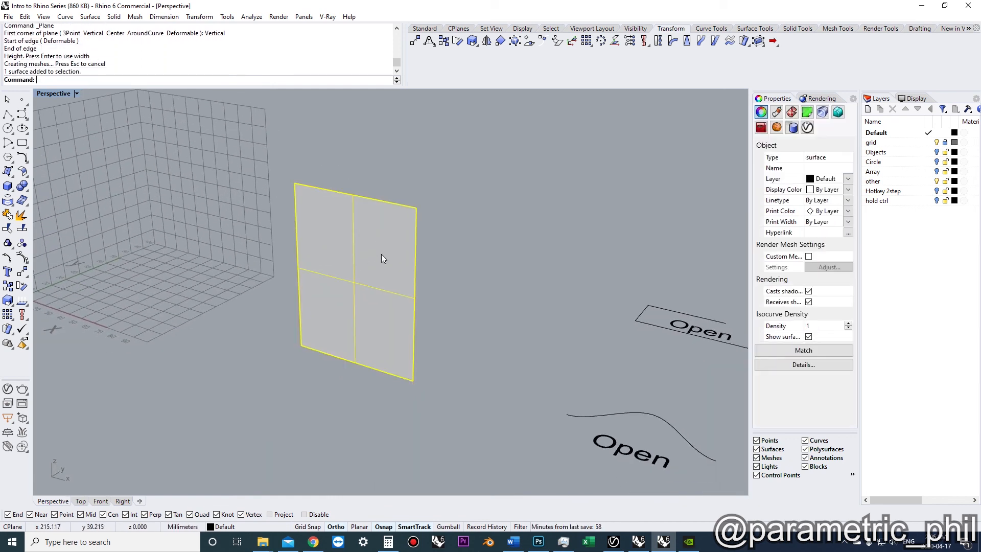
right_drag(373, 293, 317, 331)
key(Delete)
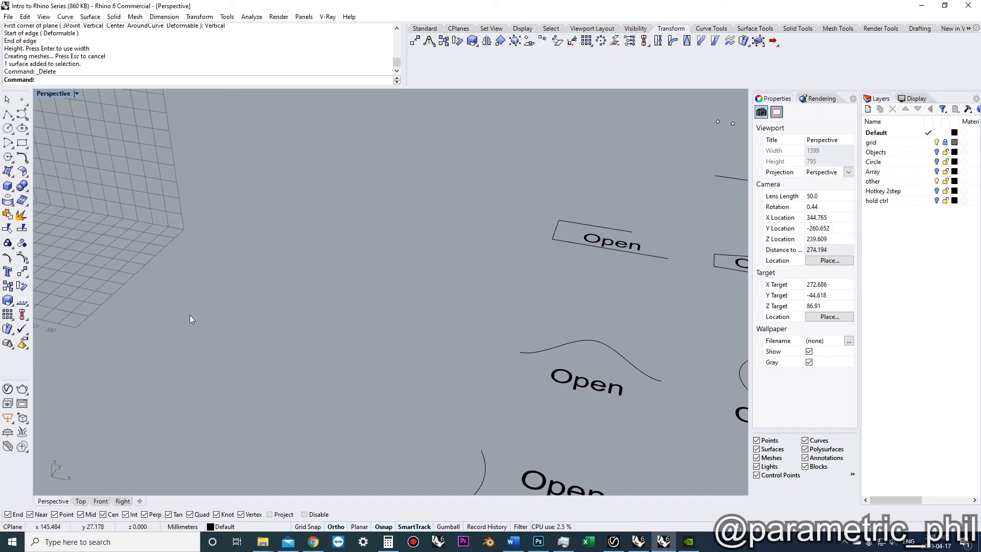
Create an irregular four-sided surface from four corner points on the ground beside the grid box, and delete it
click(14, 176)
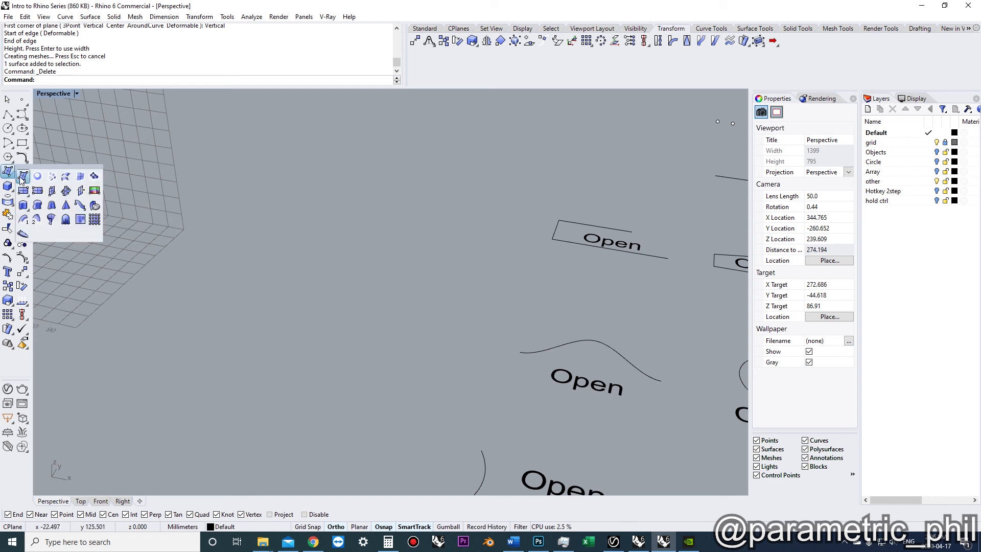
click(23, 181)
click(201, 329)
click(248, 277)
click(433, 342)
click(316, 433)
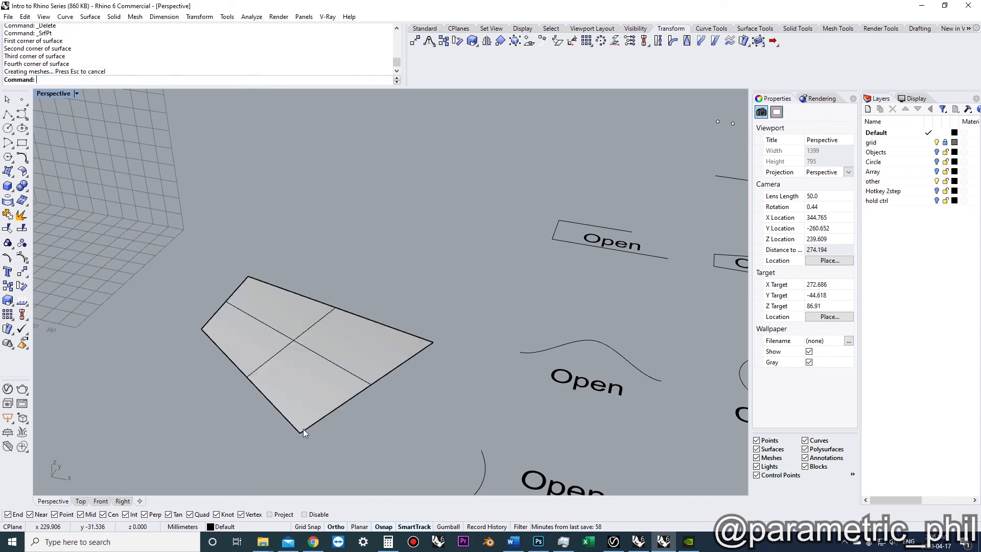
click(321, 390)
key(Delete)
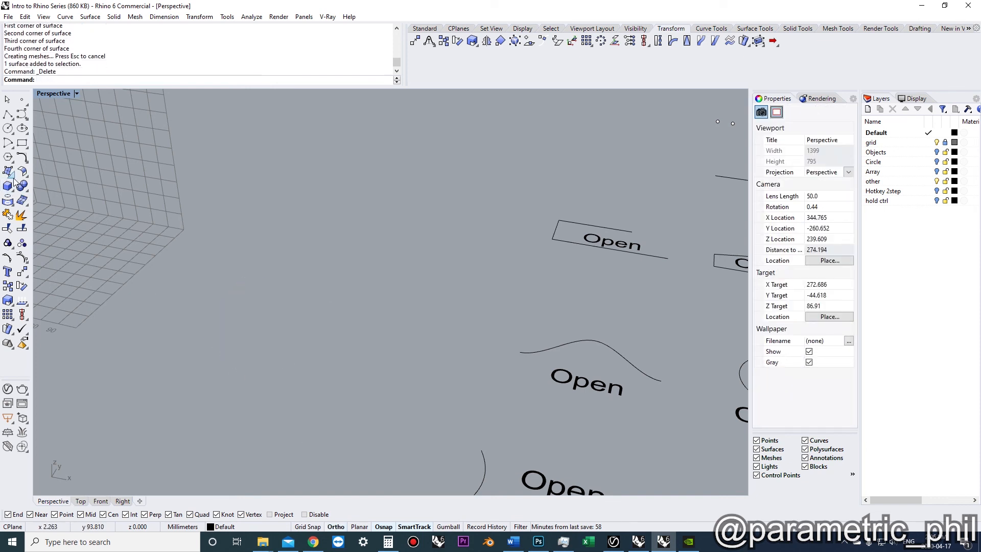
Draw a closed degree 3 control point curve with six points on the ground beside the grid box
click(14, 178)
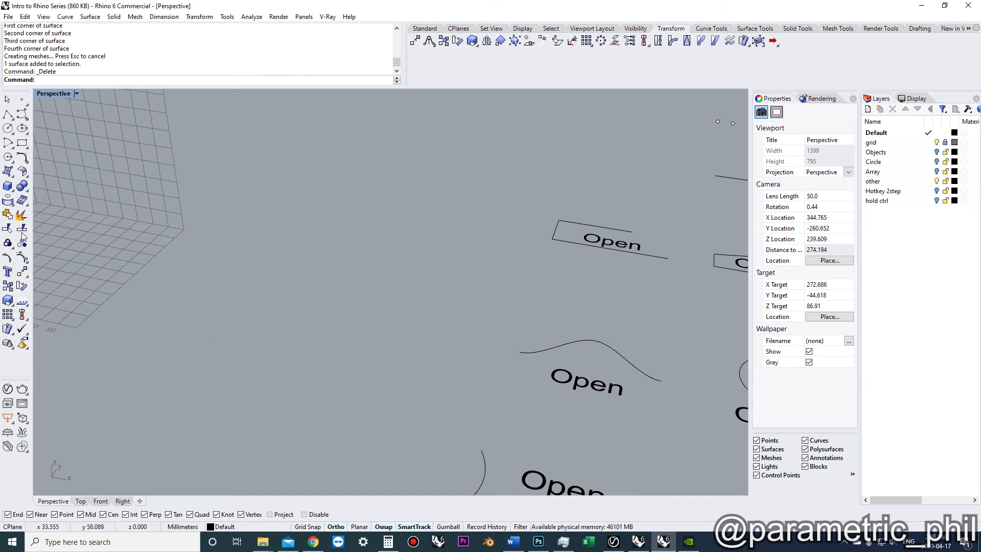
click(8, 114)
click(203, 318)
click(298, 278)
click(366, 319)
click(339, 417)
click(220, 425)
click(121, 361)
click(204, 320)
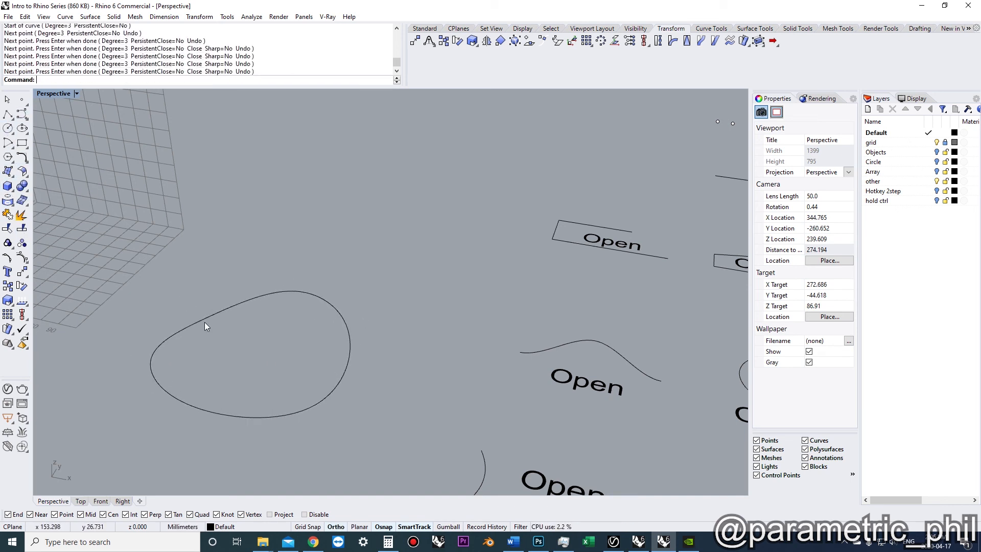
Fill the closed egg-shaped curve with a planar surface using PlanarSrf
mouse_move(241, 314)
shift+right_down()
mouse_move(258, 290)
mouse_move(254, 309)
shift+right_up()
click(253, 290)
text(PlanarSrf)
key(Return)
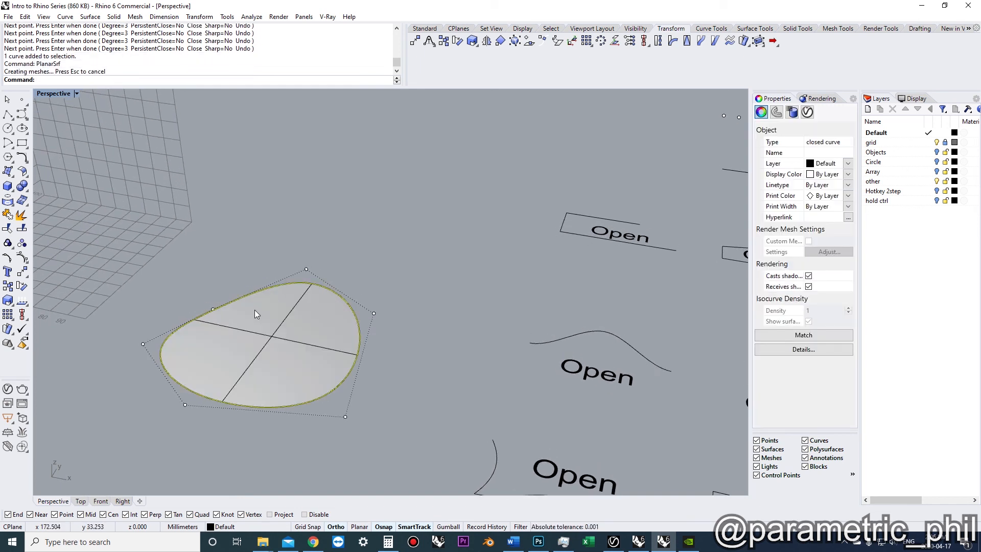
Delete the egg-shaped planar surface together with its boundary curve
click(367, 391)
scroll(366, 391, down, 3)
right_drag(366, 390, 366, 423)
drag(366, 423, 262, 239)
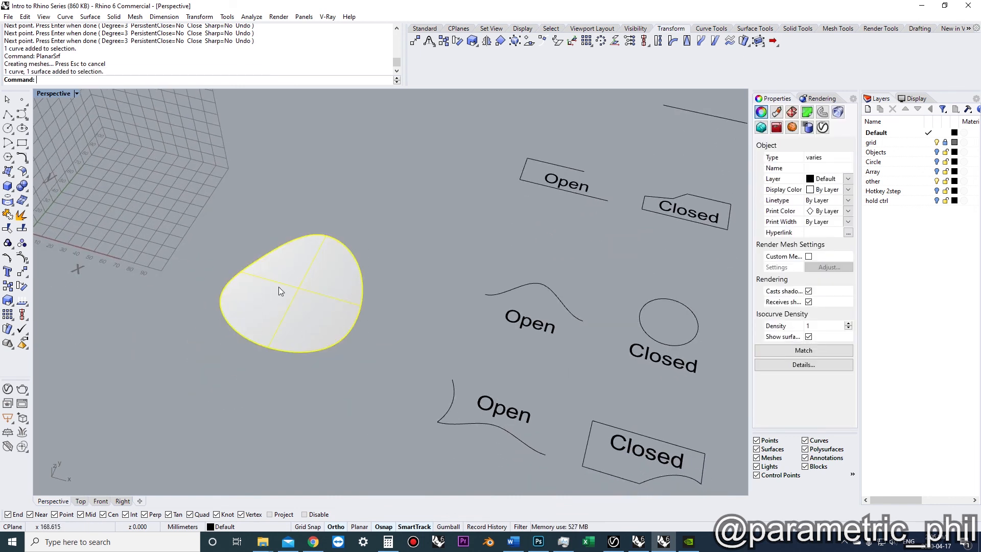
scroll(289, 323, up, 4)
scroll(317, 365, down, 4)
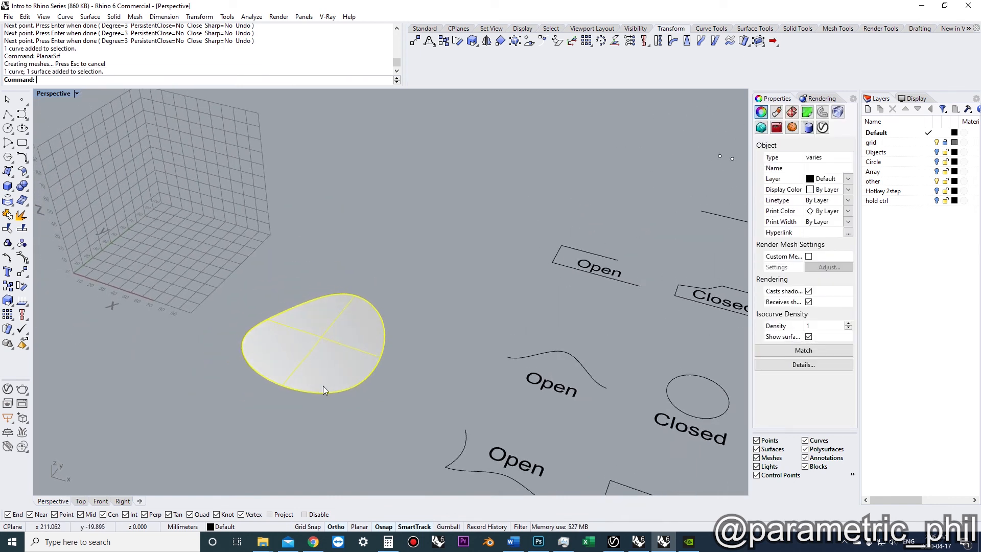
key(Delete)
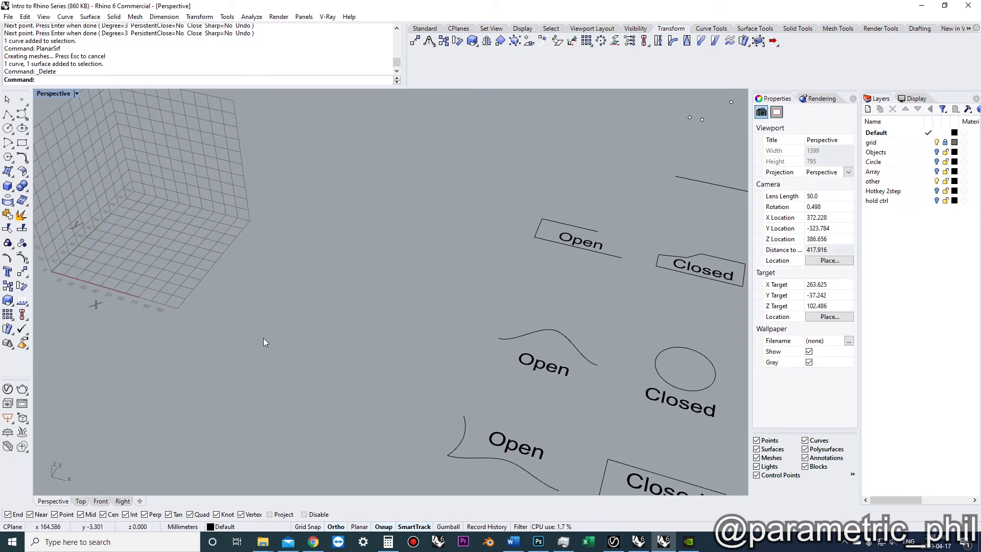
right_drag(264, 338, 254, 291)
text(pl)
key(Return)
click(257, 295)
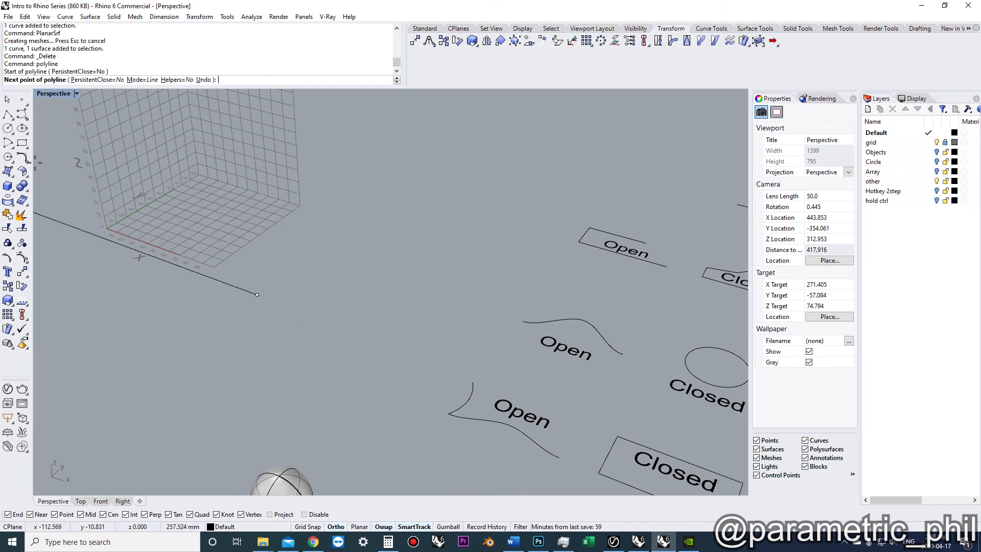
click(22, 114)
click(241, 310)
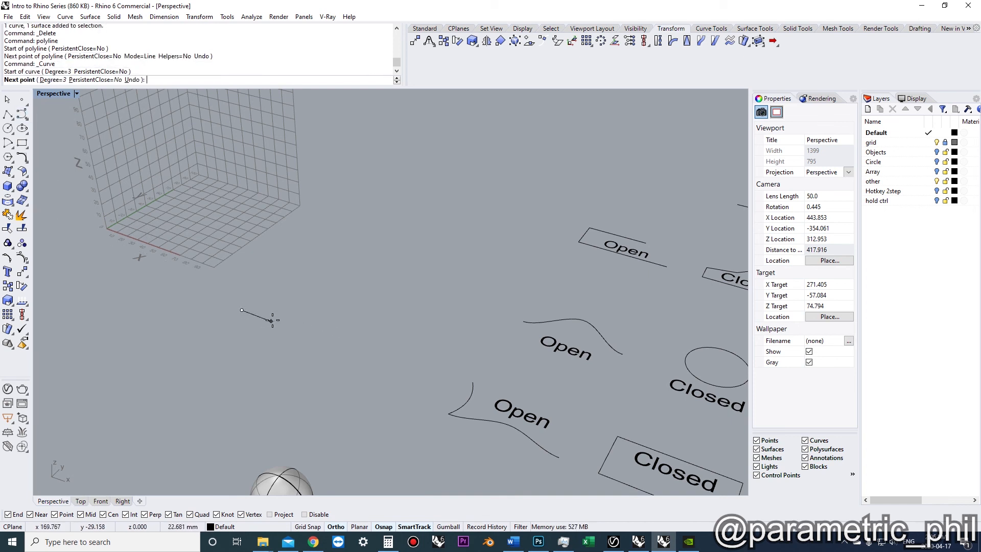
click(271, 318)
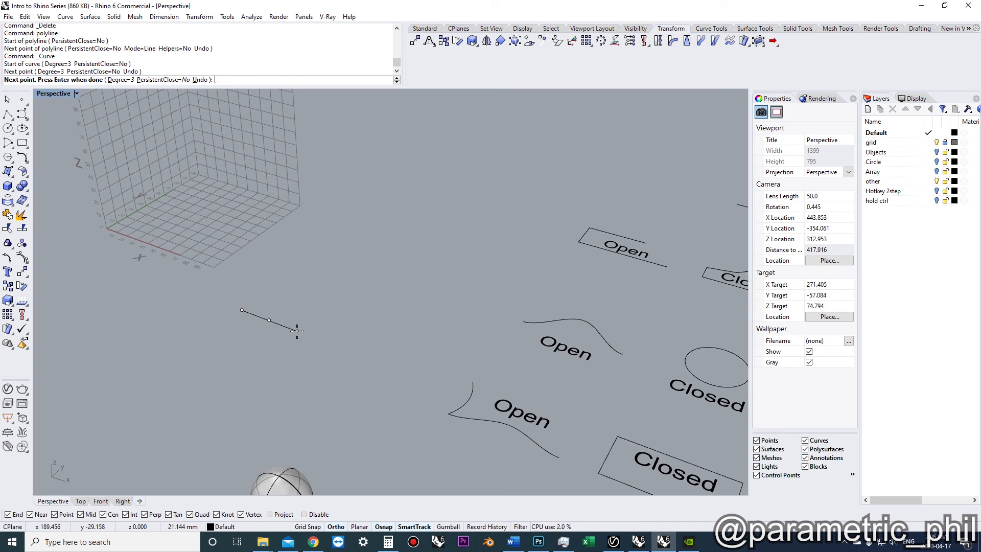
scroll(297, 331, up, 4)
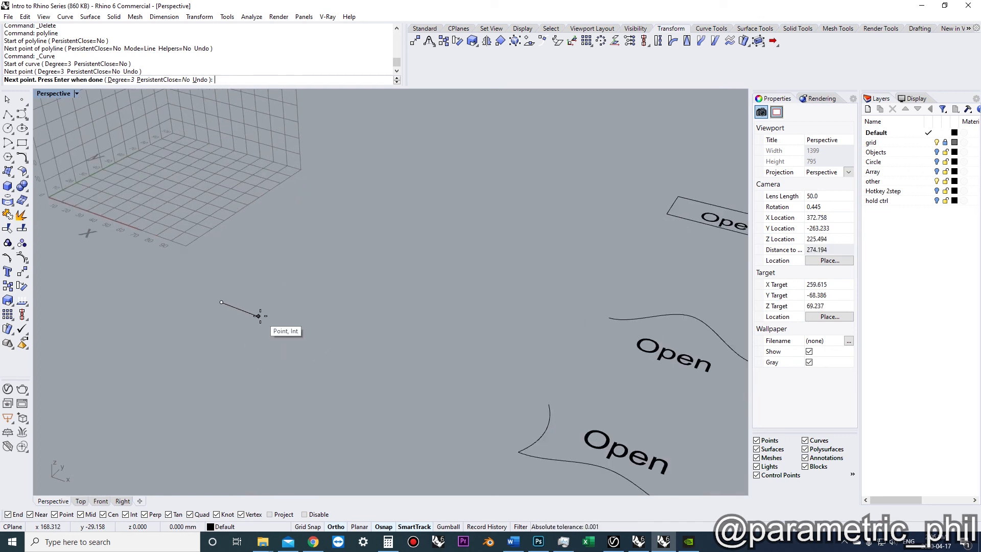
click(262, 289)
right_drag(274, 267, 281, 316)
key(Escape)
Draw an open degree 3 control point curve with five points beside the grid box, raising the third point above the ground
right_click(241, 247)
click(234, 242)
click(263, 258)
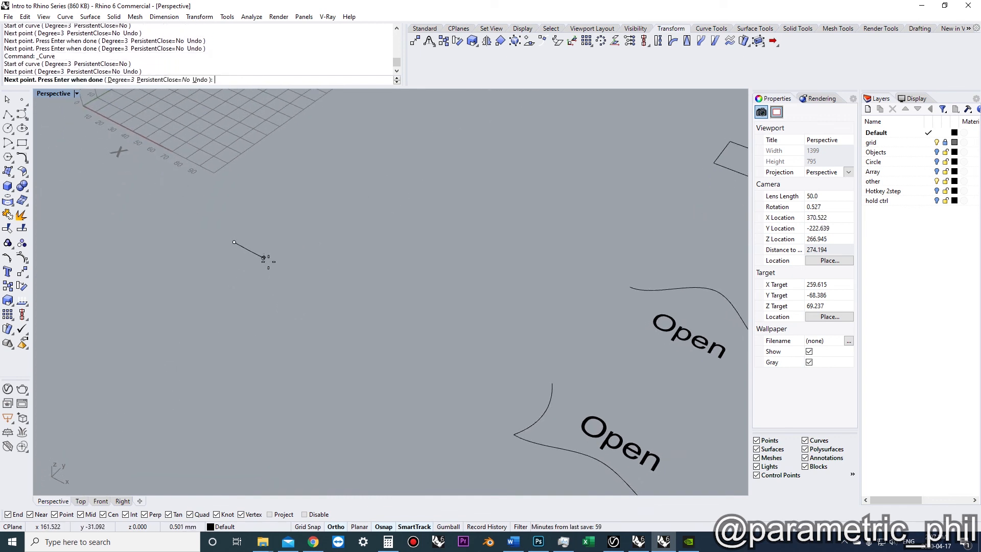
ctrl+click(296, 277)
click(290, 214)
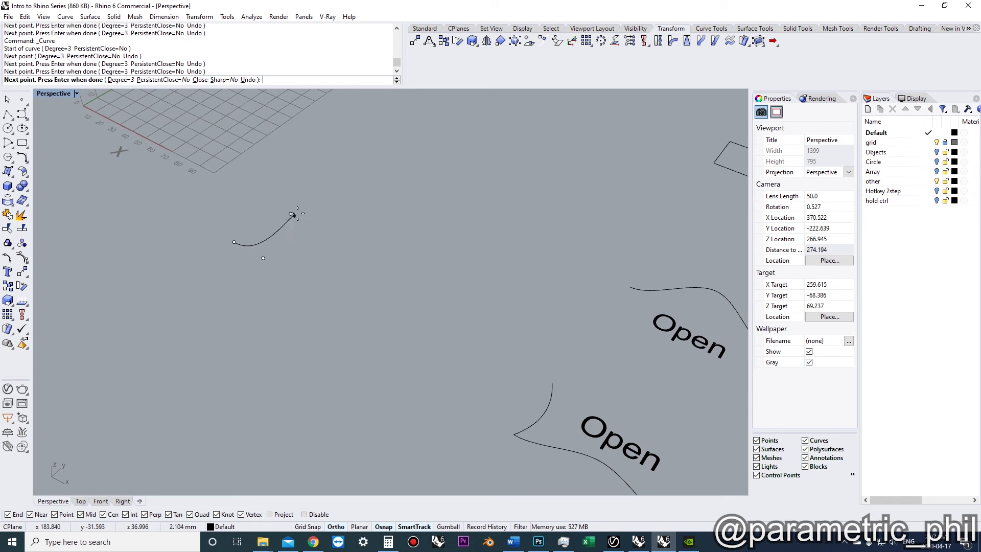
click(359, 249)
ctrl+click(379, 260)
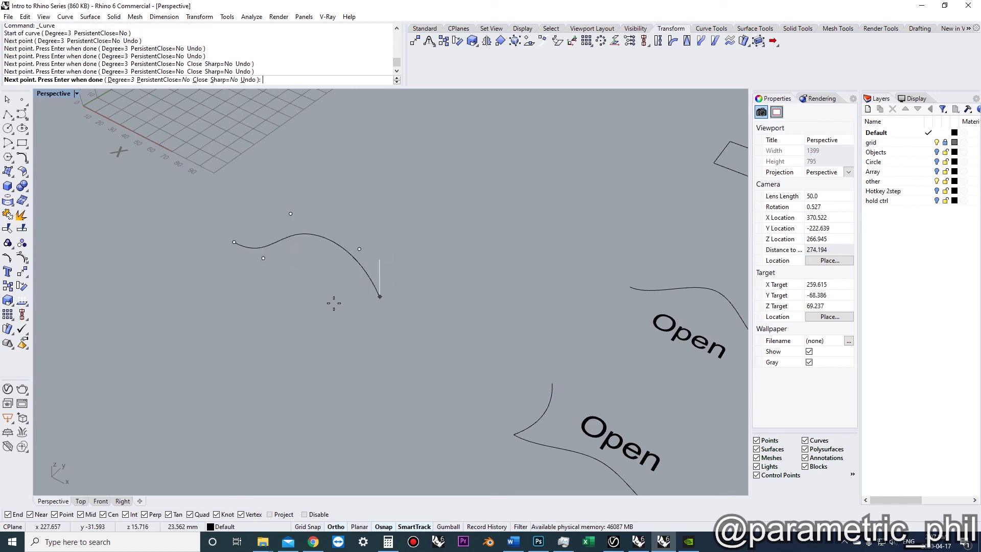
click(280, 273)
key(Return)
scroll(283, 274, down, 3)
right_drag(283, 274, 336, 256)
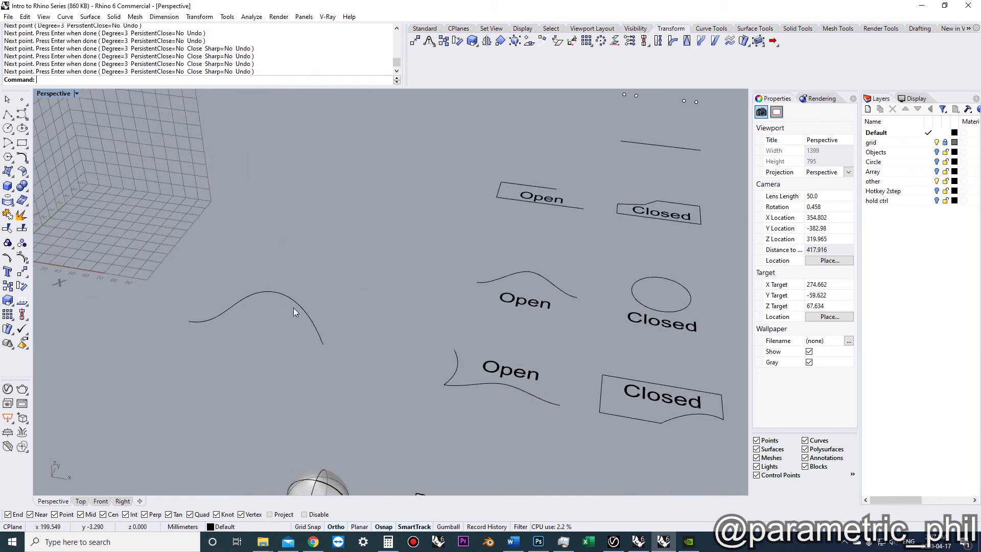
click(295, 308)
right_drag(296, 309, 332, 322)
key(Escape)
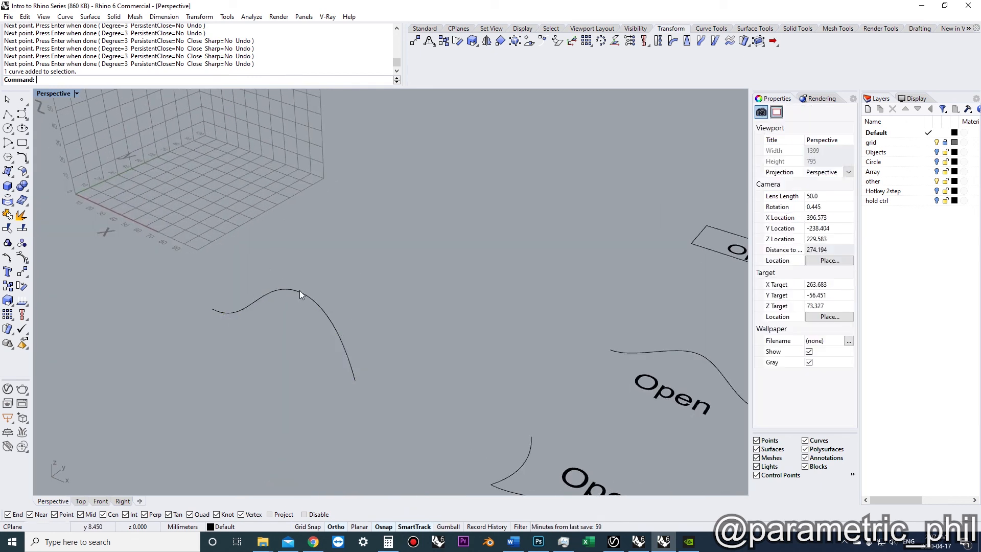
Draw a single straight polyline segment on the ground between the raised open curve and the row of labelled curves
key(F4)
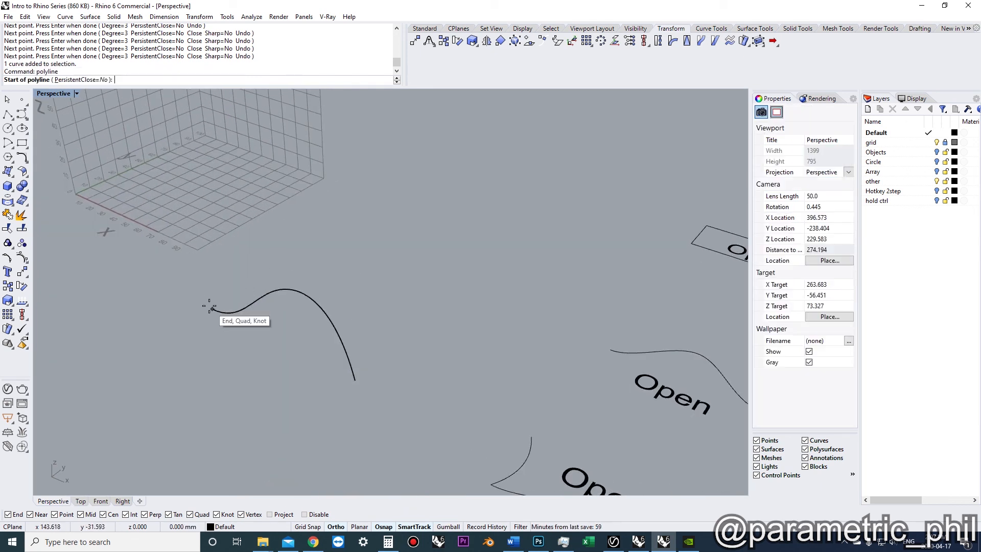
click(323, 238)
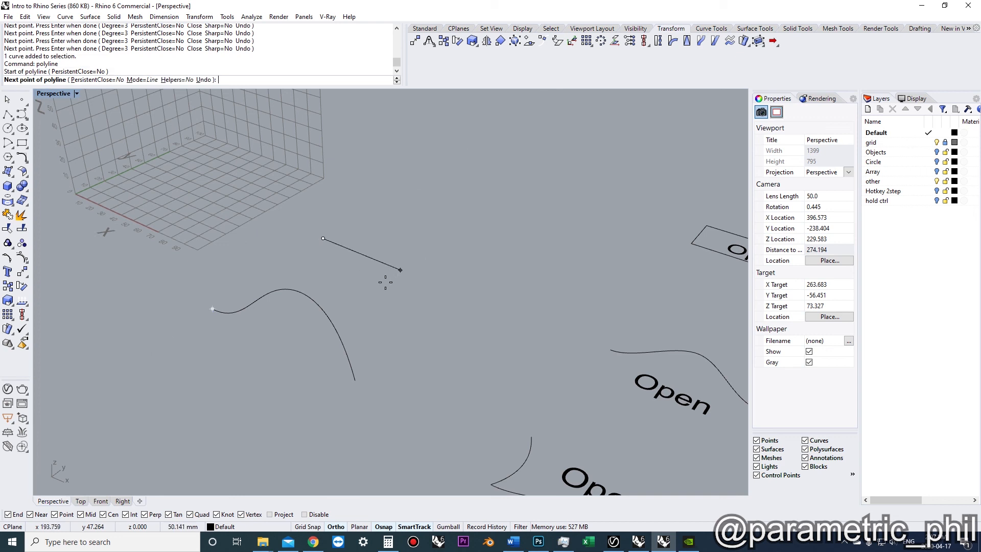
click(355, 380)
key(Return)
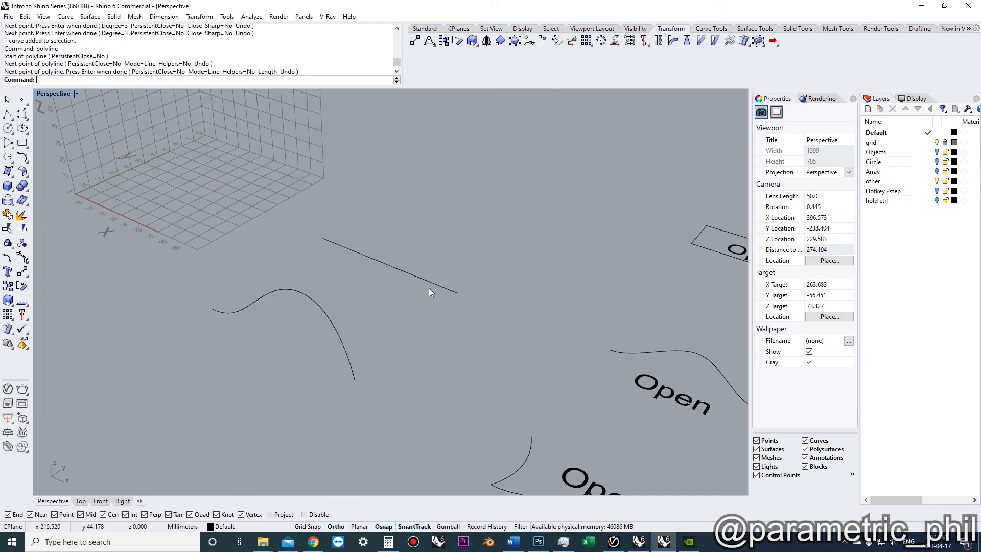
key(Return)
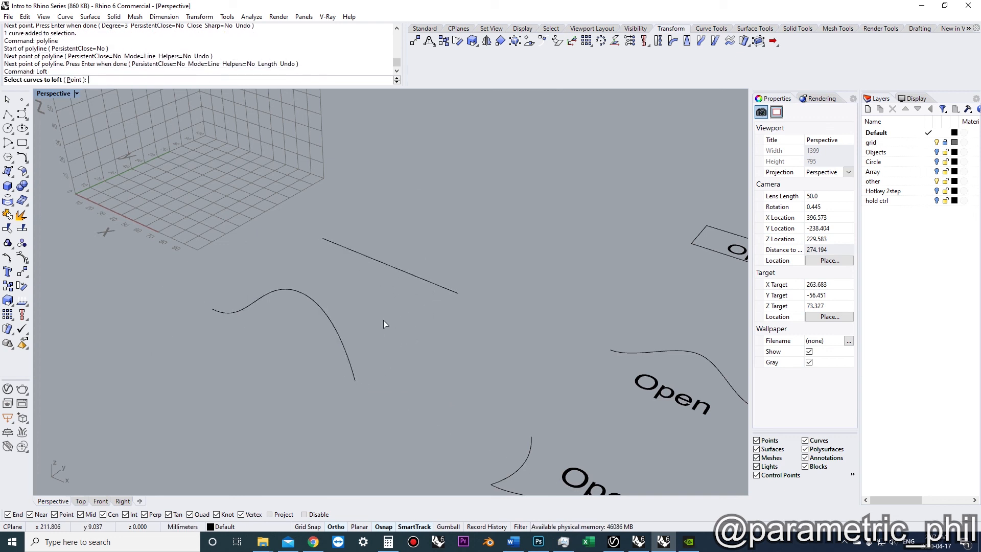
click(346, 343)
key(Escape)
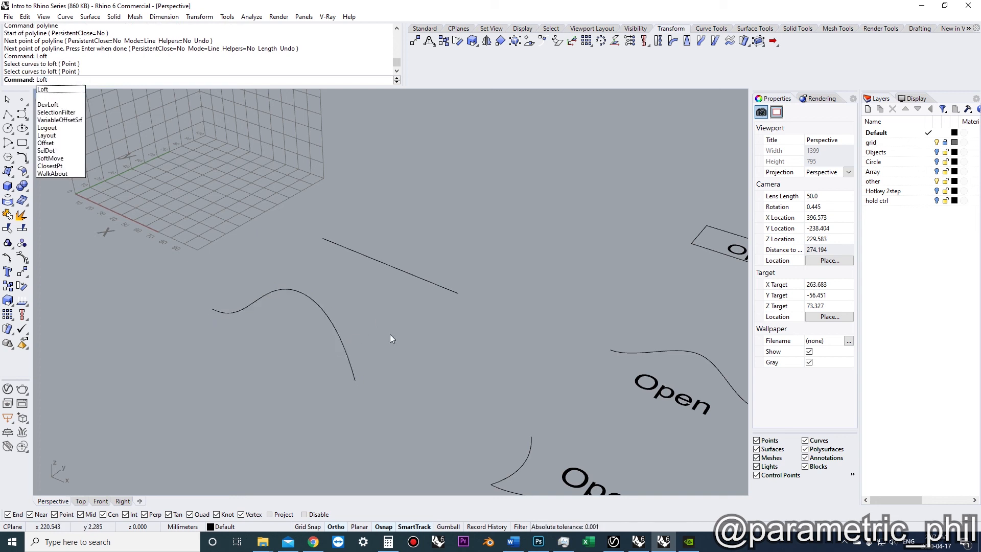
Preview a loft between the raised open curve and the straight line, and cancel it
key(Return)
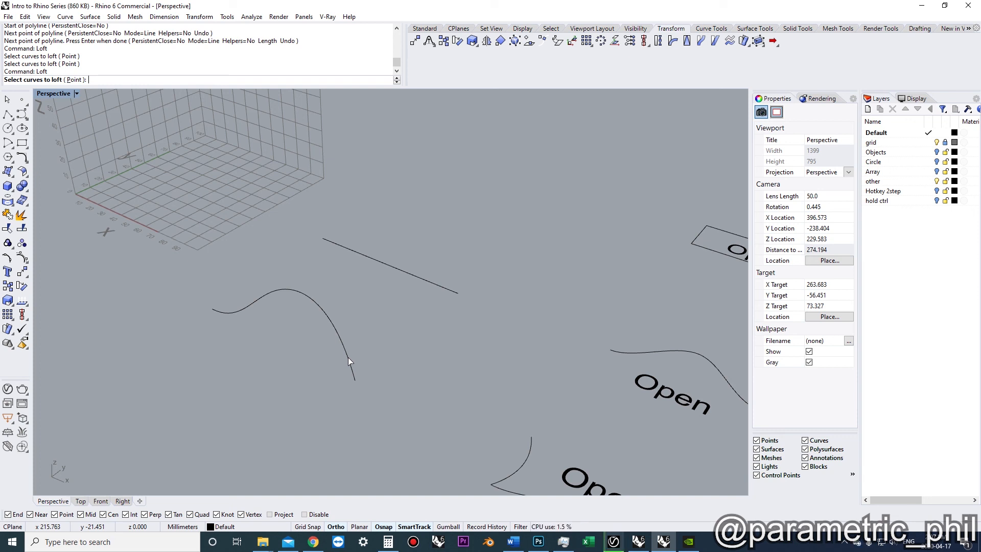
right_drag(348, 357, 390, 403)
scroll(351, 342, down, 4)
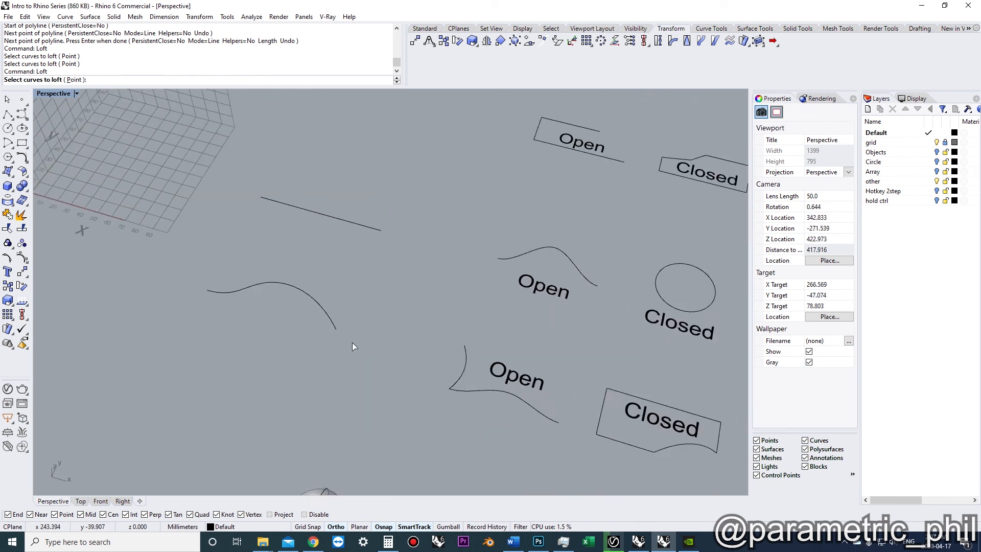
scroll(327, 276, up, 6)
click(362, 394)
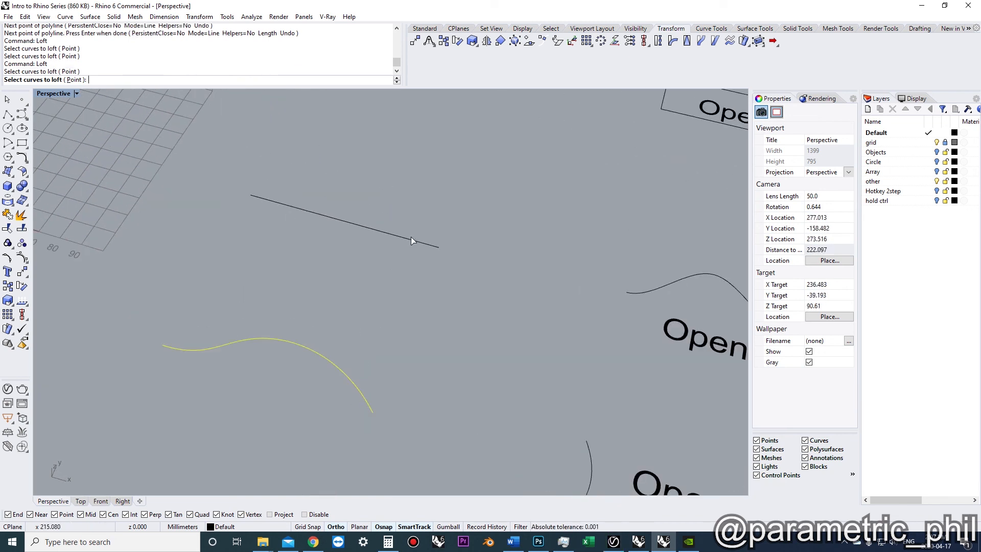
click(410, 238)
key(Return)
right_drag(428, 296, 475, 362)
click(506, 343)
Preview a twisted loft by picking the curve and the straight line near opposite ends, and cancel it
right_click(359, 382)
click(354, 418)
click(256, 306)
key(Return)
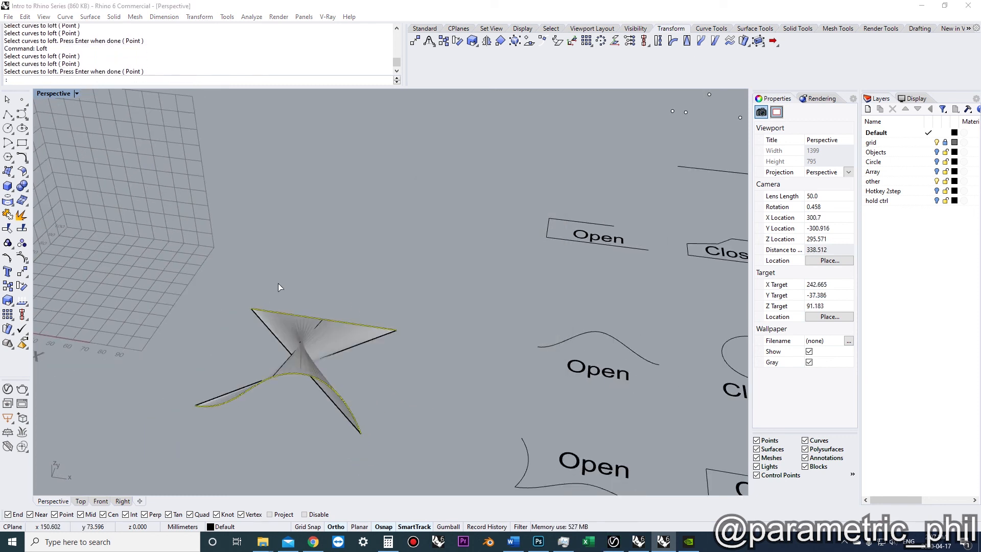
right_drag(328, 317, 305, 318)
scroll(367, 363, up, 3)
shift+right_drag(368, 363, 340, 426)
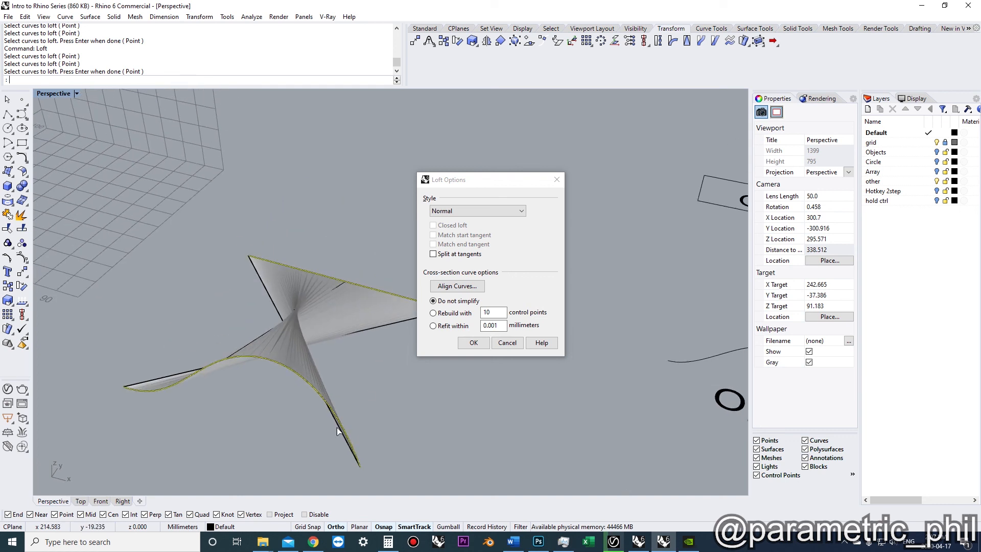
scroll(257, 279, down, 3)
click(494, 346)
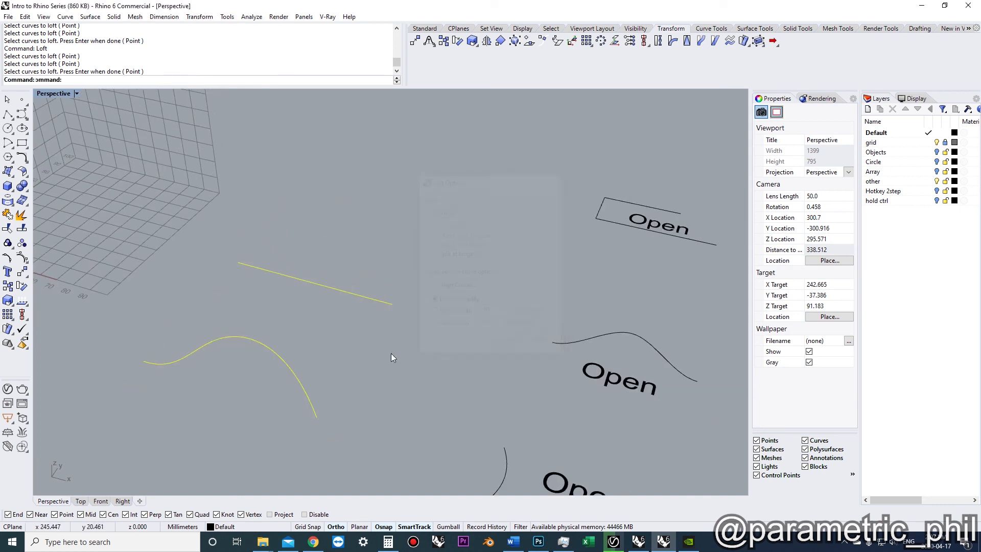
Preview an untwisted loft by picking the curve and the straight line near matching ends, and cancel it
right_click(363, 359)
click(309, 403)
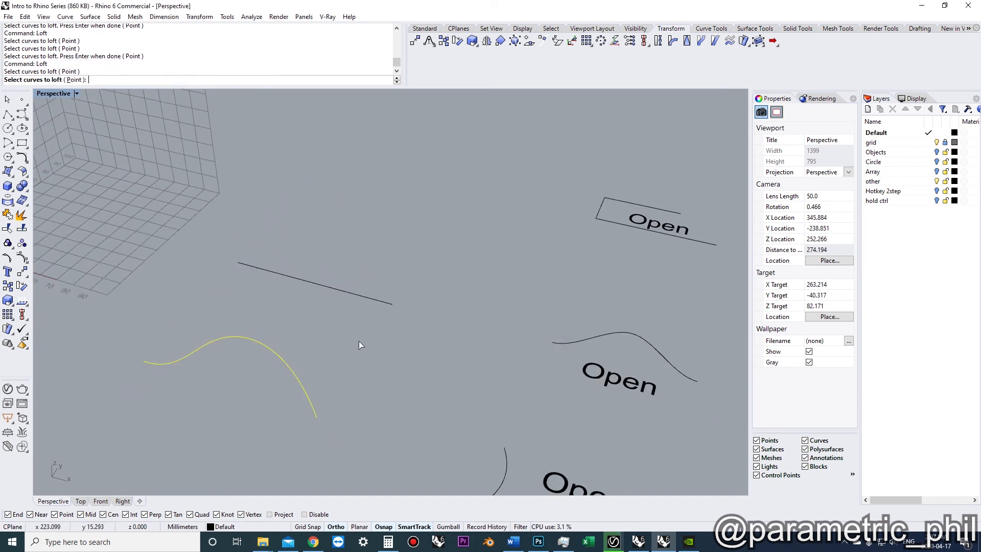
click(378, 298)
right_click(391, 326)
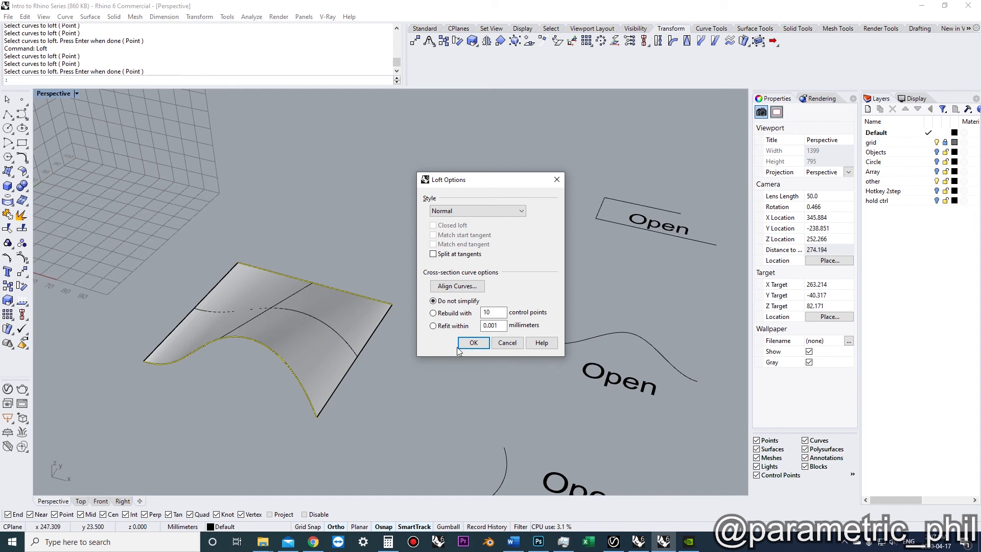
click(495, 345)
Copy the open curve twice, placing both copies in a row between the original and the straight line
scroll(416, 358, down, 4)
right_drag(440, 366, 378, 312)
scroll(332, 332, up, 4)
click(307, 345)
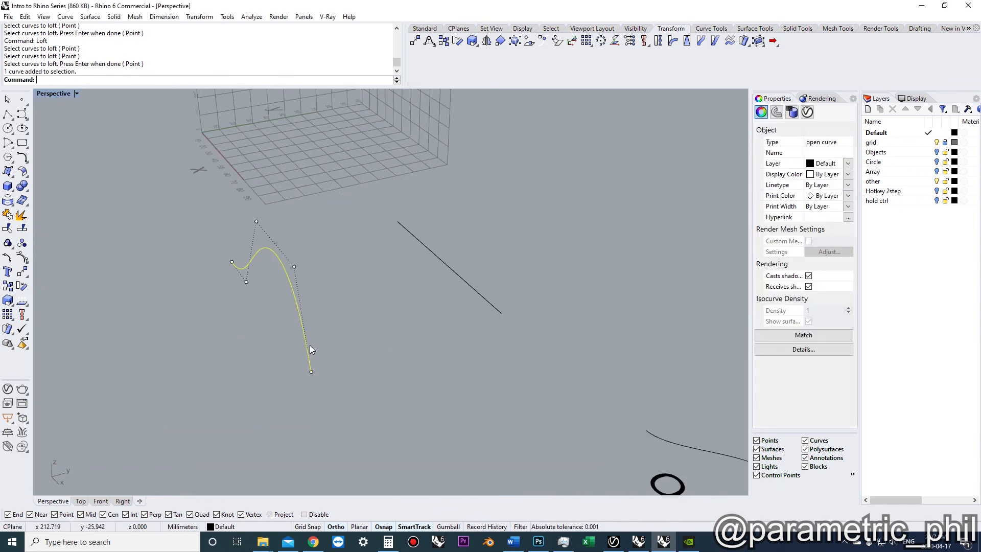
text(c)
key(space)
click(340, 359)
click(391, 342)
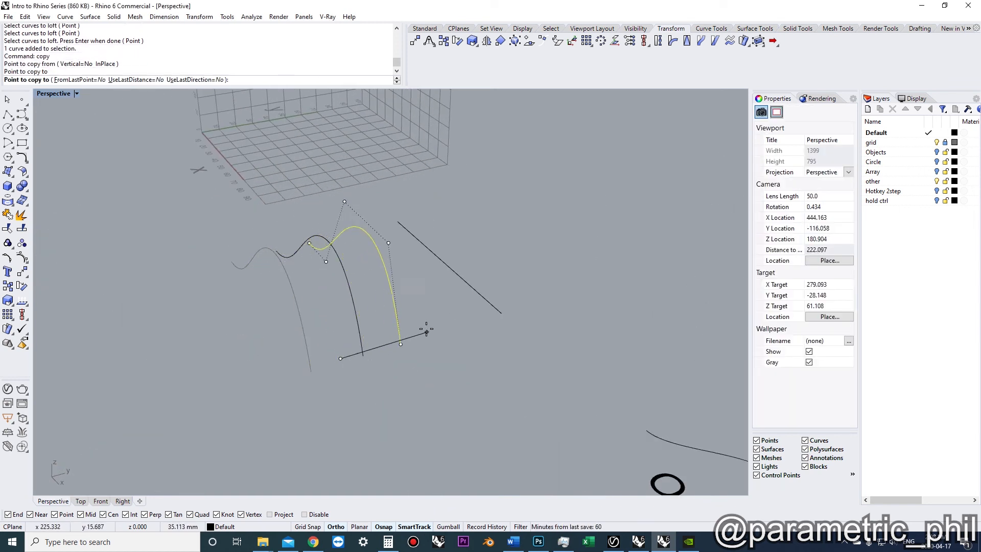
click(442, 326)
right_click(441, 326)
Scale the two copied curves down together so they are smaller than the original curve
shift+right_drag(441, 330, 360, 359)
drag(431, 373, 343, 281)
text(scale)
key(space)
click(365, 281)
click(378, 318)
click(372, 312)
right_drag(373, 321, 414, 323)
click(388, 328)
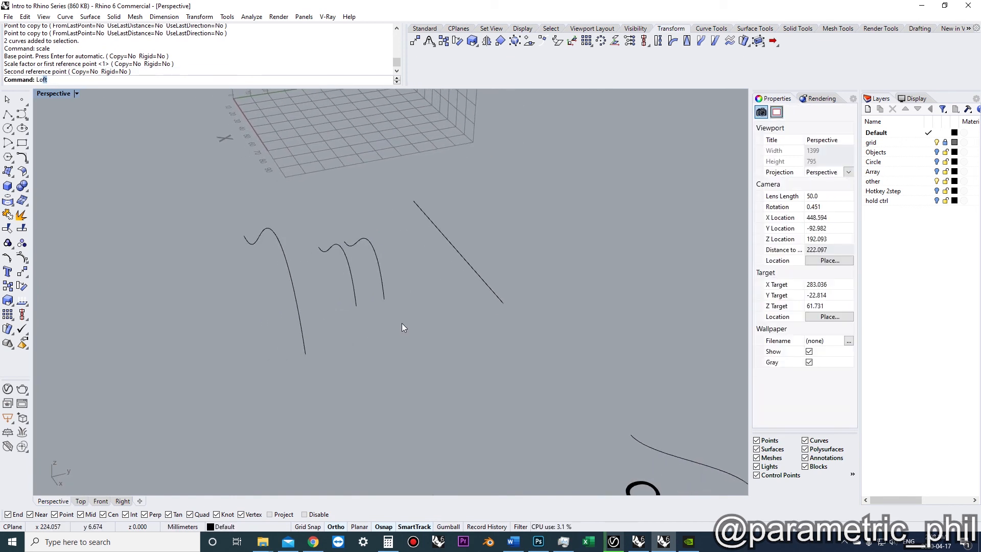
Set up a loft through the large curve, the two small copies and the straight line, picked in order near matching ends
text(L)
key(Return)
click(299, 330)
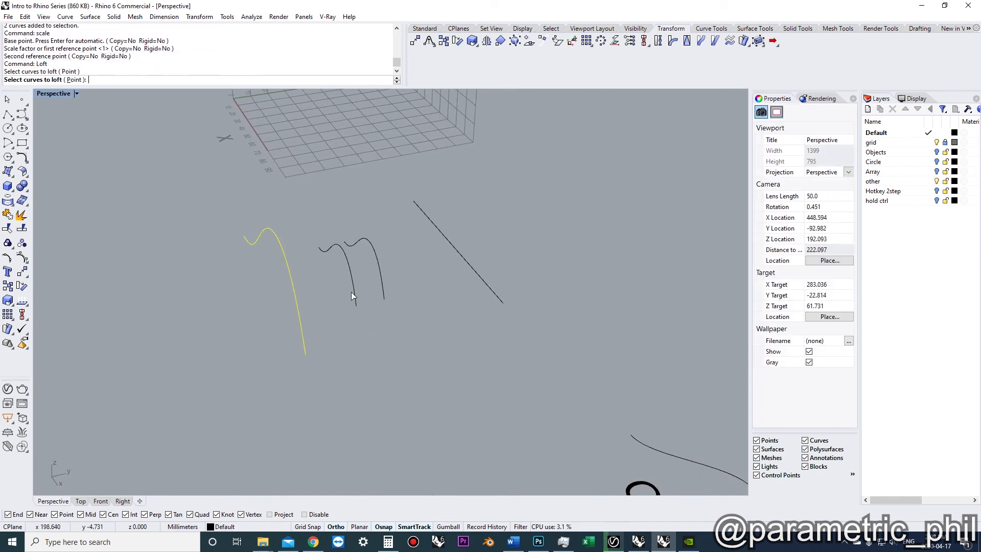
click(355, 292)
click(383, 289)
click(497, 295)
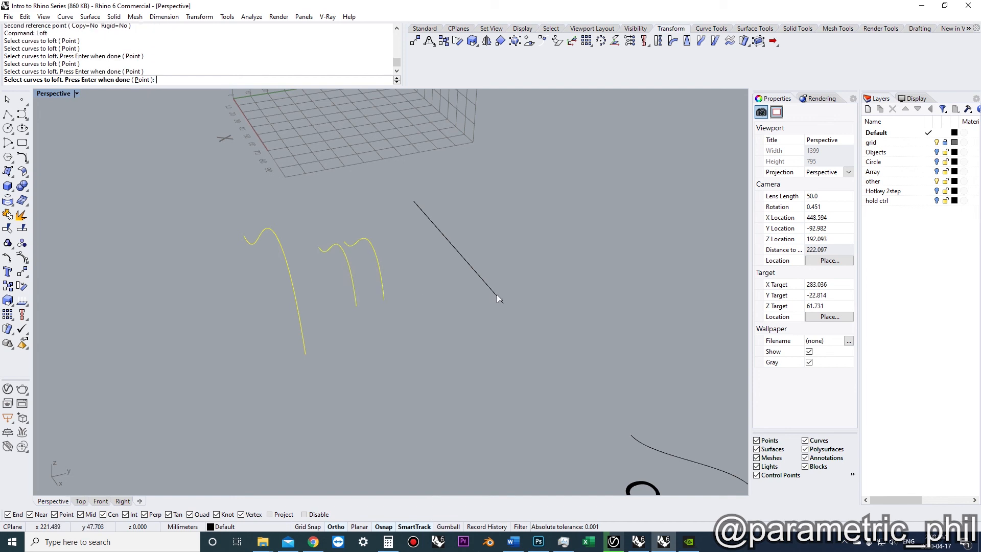
key(Return)
Preview the loft with the Straight sections style and inspect its shape
right_drag(342, 382, 368, 240)
drag(465, 180, 577, 146)
right_drag(335, 265, 351, 250)
scroll(358, 250, up, 4)
scroll(351, 250, down, 2)
click(599, 166)
click(588, 197)
right_drag(352, 312, 279, 318)
scroll(331, 272, up, 5)
right_drag(333, 272, 358, 287)
Preview the loft with the Loose style and compare the surface with its section curves
click(612, 164)
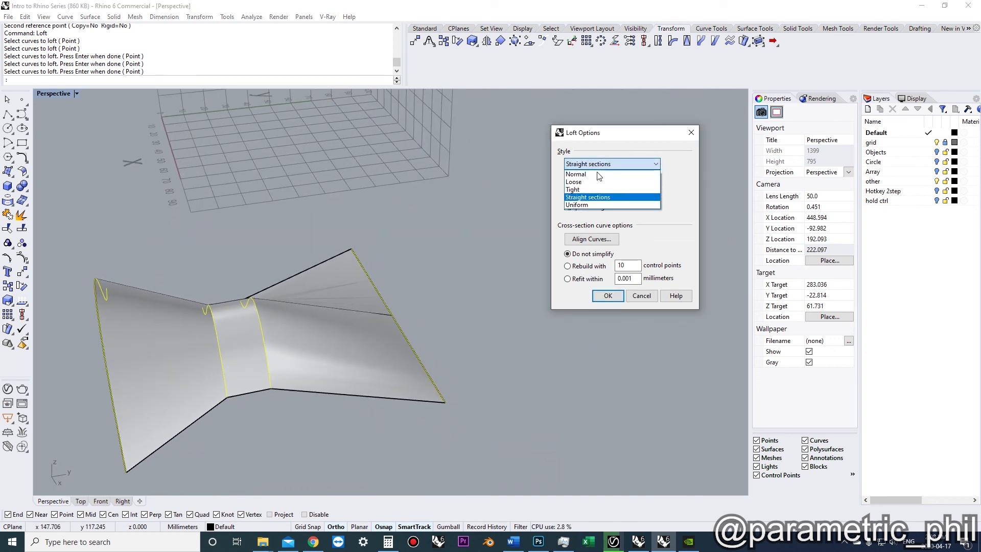
click(587, 180)
right_drag(339, 353, 271, 298)
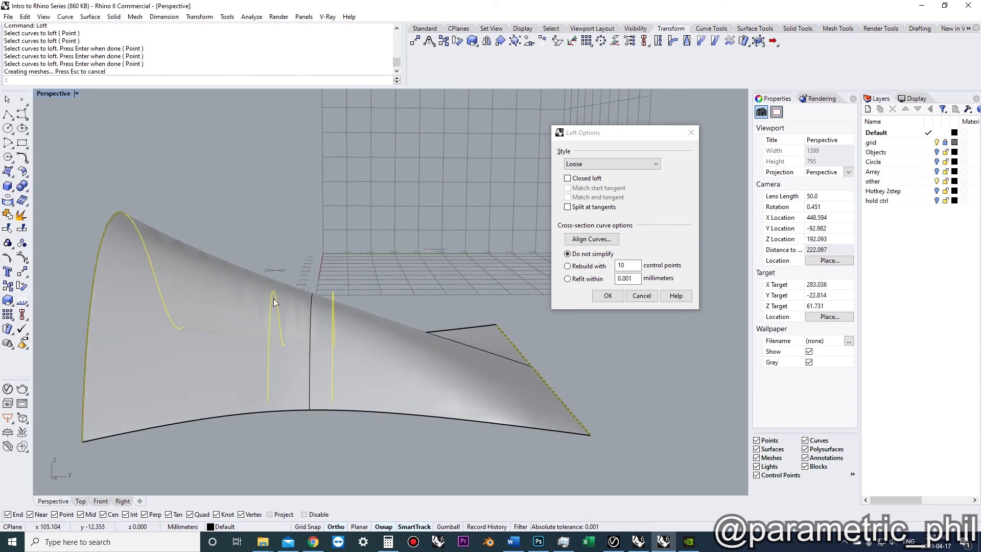
right_drag(351, 329, 443, 264)
Preview the loft with the Tight style and inspect it from the side
click(580, 164)
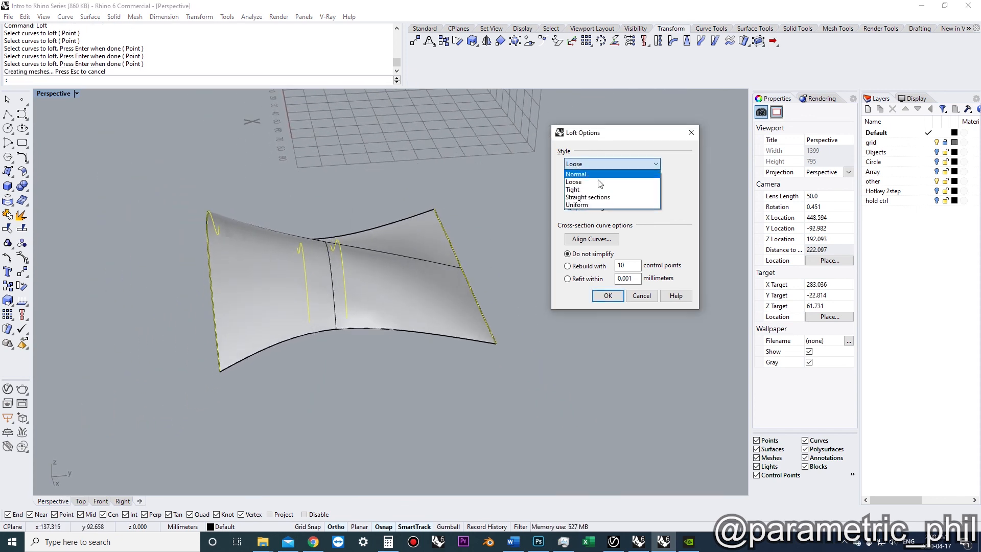
click(573, 189)
right_drag(492, 256, 359, 295)
scroll(339, 272, up, 3)
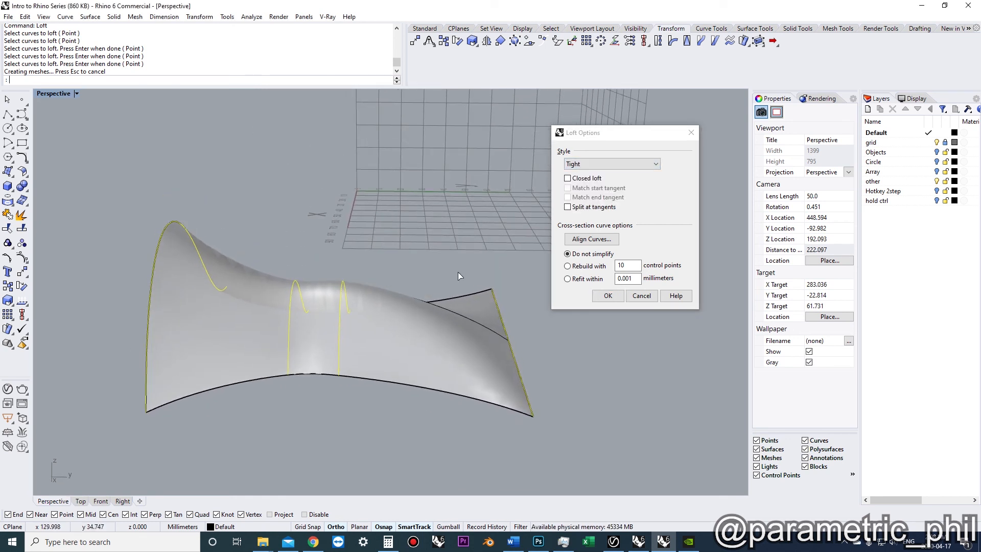
Set the loft style to Normal
click(605, 165)
click(595, 174)
click(602, 166)
click(637, 149)
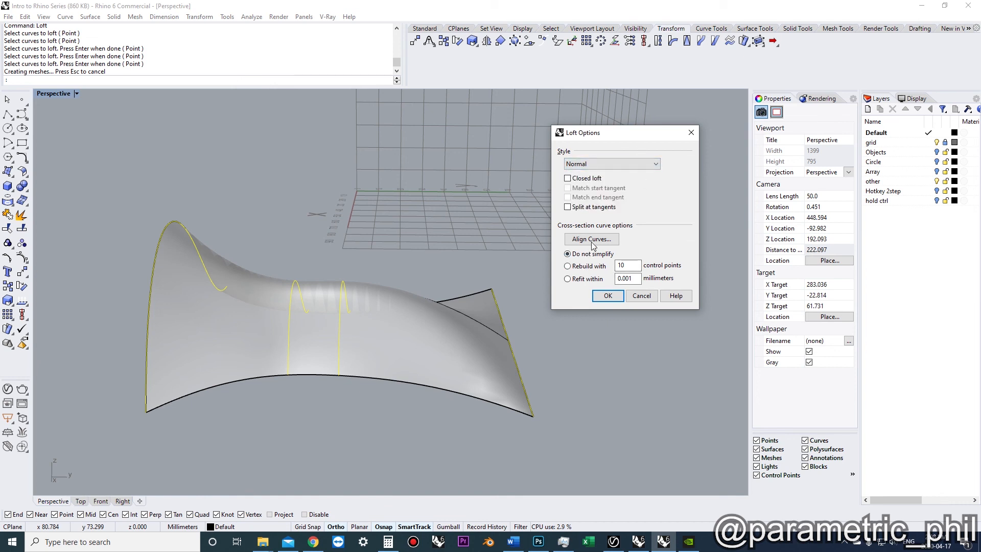
Try rebuilding the loft's cross-section curves with 100 control points
click(571, 269)
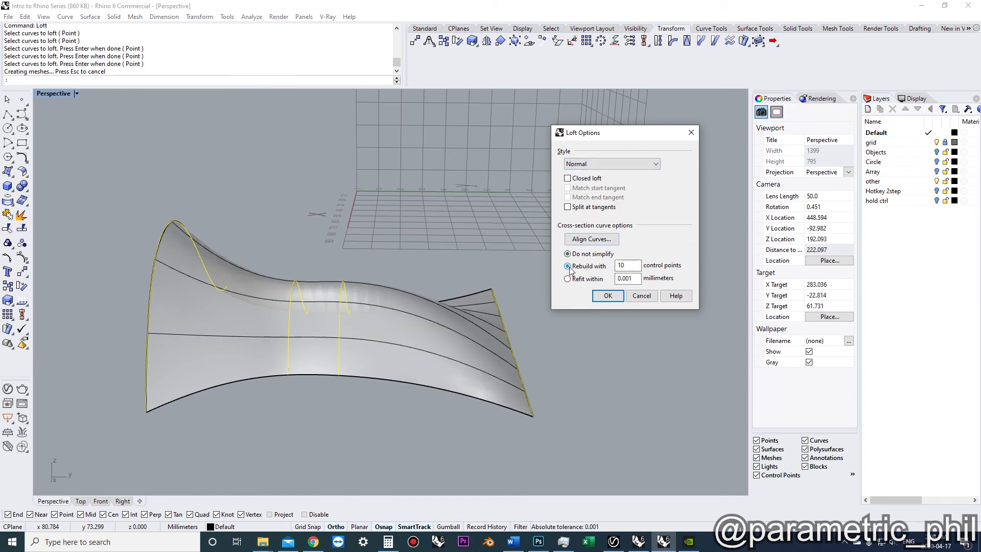
right_drag(523, 312, 439, 290)
drag(625, 268, 592, 271)
text(100)
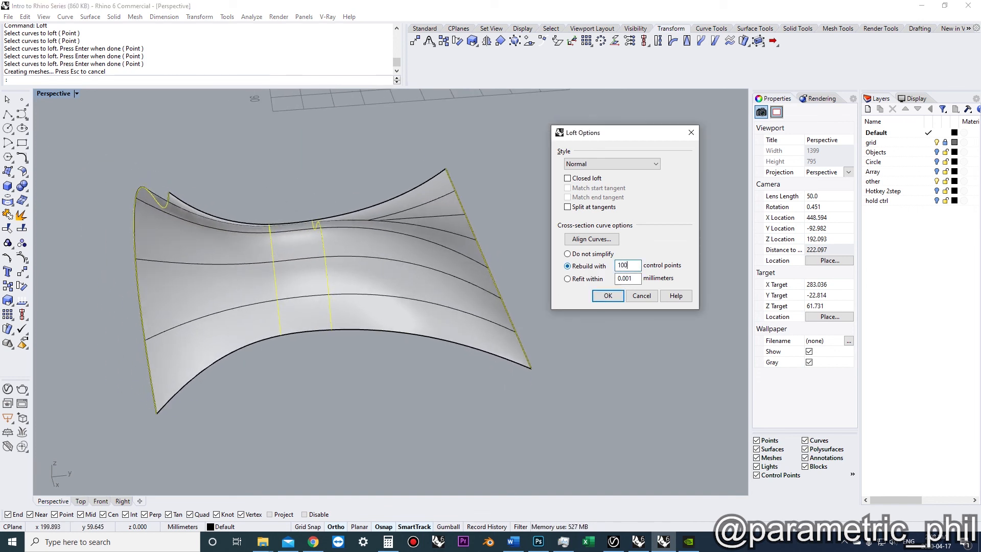
click(635, 279)
right_drag(419, 286, 388, 296)
Set the cross-section rebuild count to 10 control points
double_click(629, 268)
text(10)
click(636, 277)
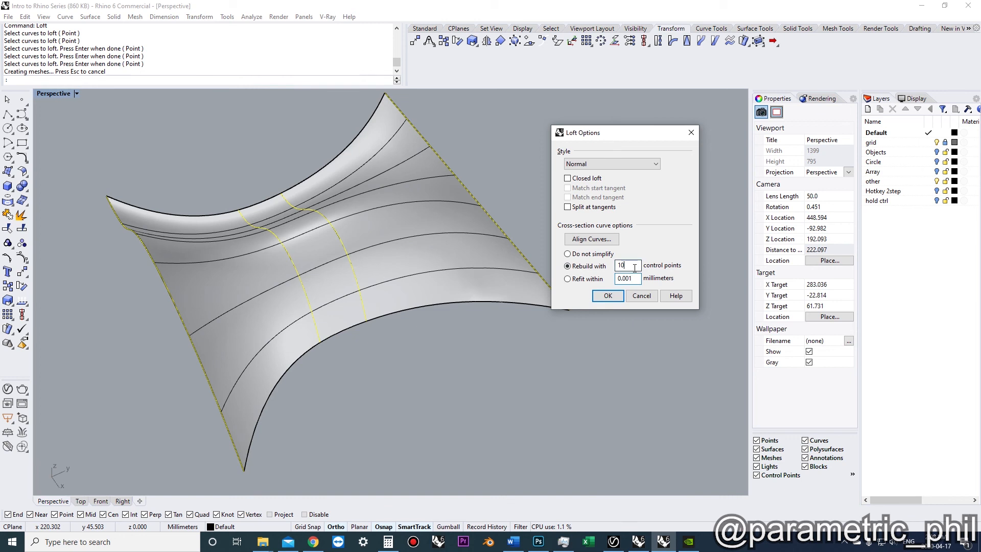
Set the cross-section curves to Do not simplify and create the loft surface
click(567, 254)
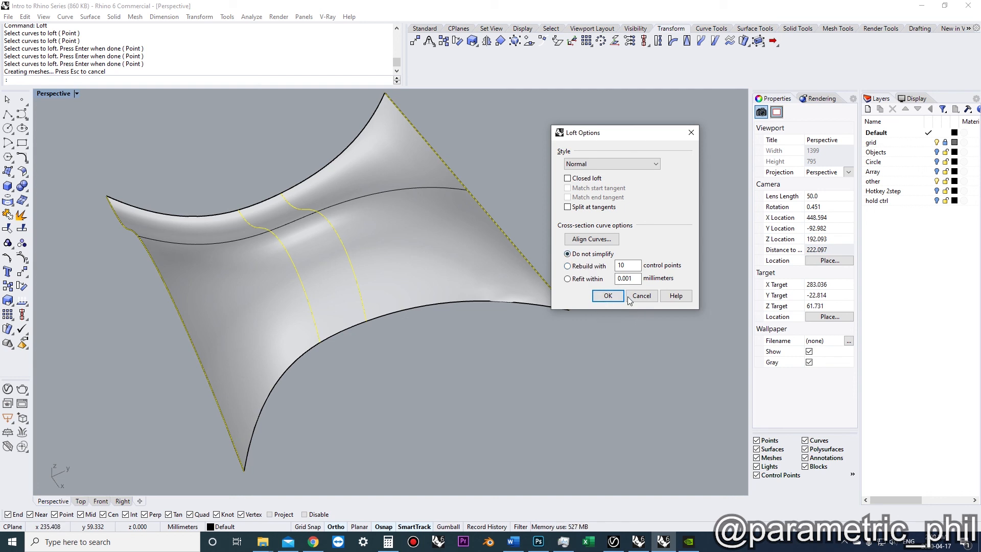
click(612, 298)
scroll(503, 354, down, 4)
right_drag(490, 358, 431, 382)
Examine the finished loft surface and its four edges from several angles
click(403, 332)
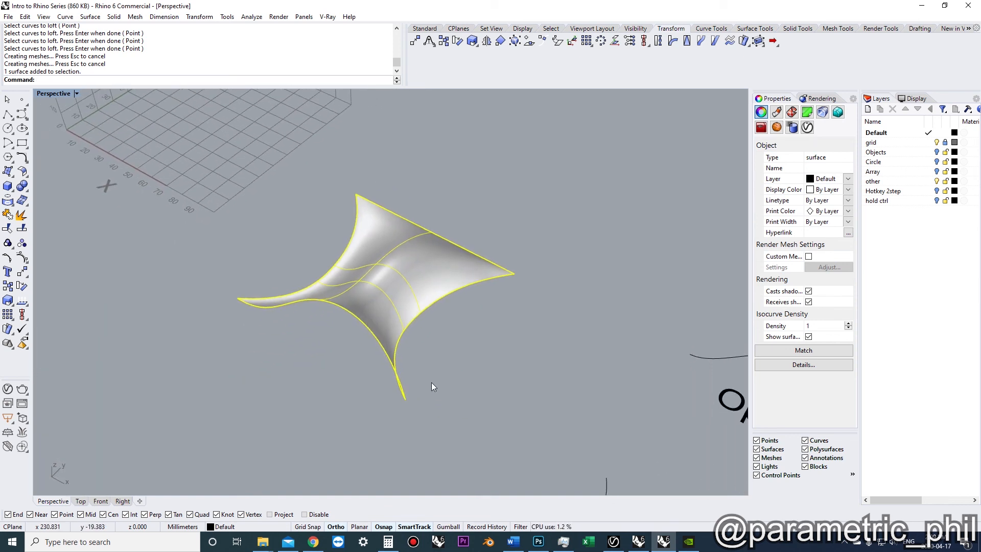
right_click(448, 366)
right_drag(400, 360, 403, 267)
right_drag(433, 293, 356, 358)
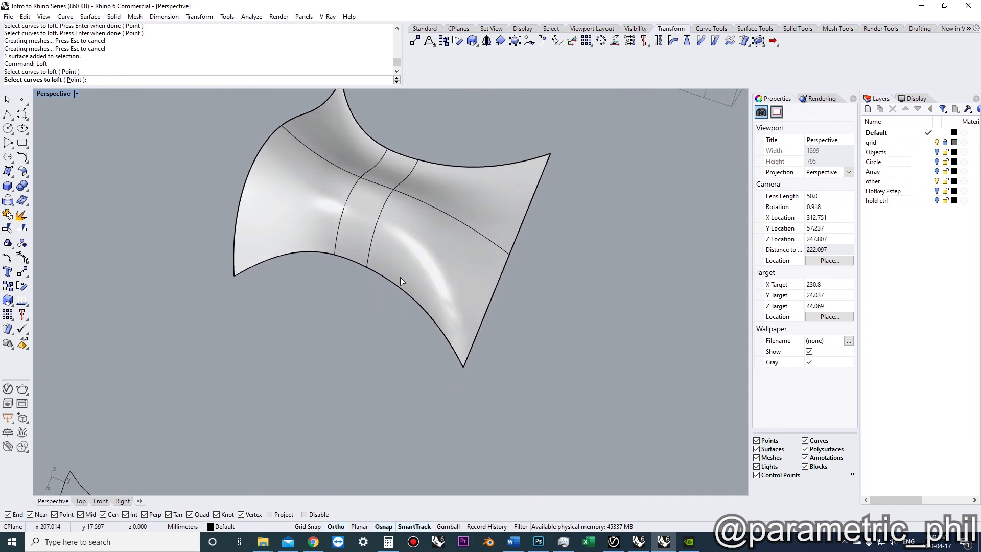
shift+right_drag(381, 313, 371, 361)
right_drag(371, 360, 392, 351)
shift+right_drag(392, 351, 383, 304)
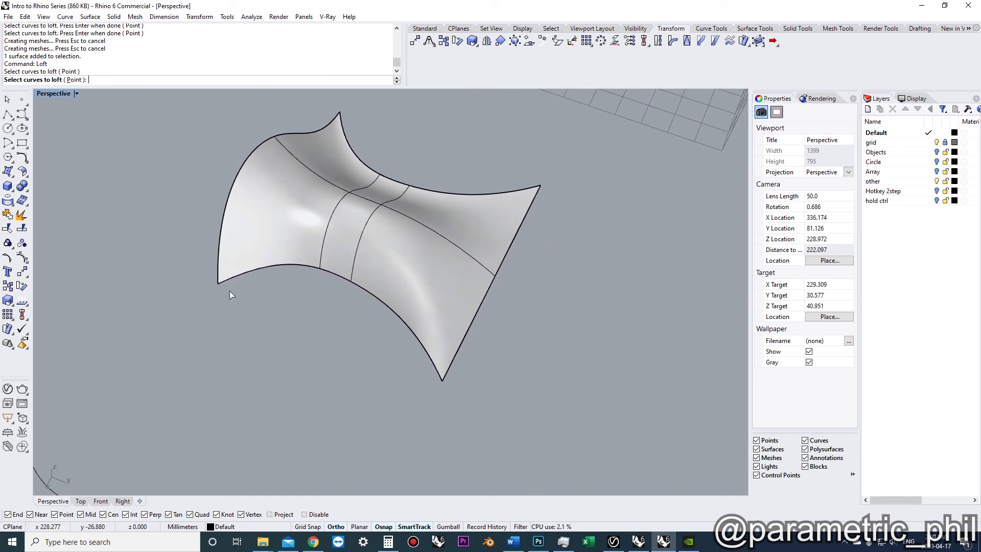
Hide the loft surface so that only its four profile curves remain in view
scroll(223, 283, up, 3)
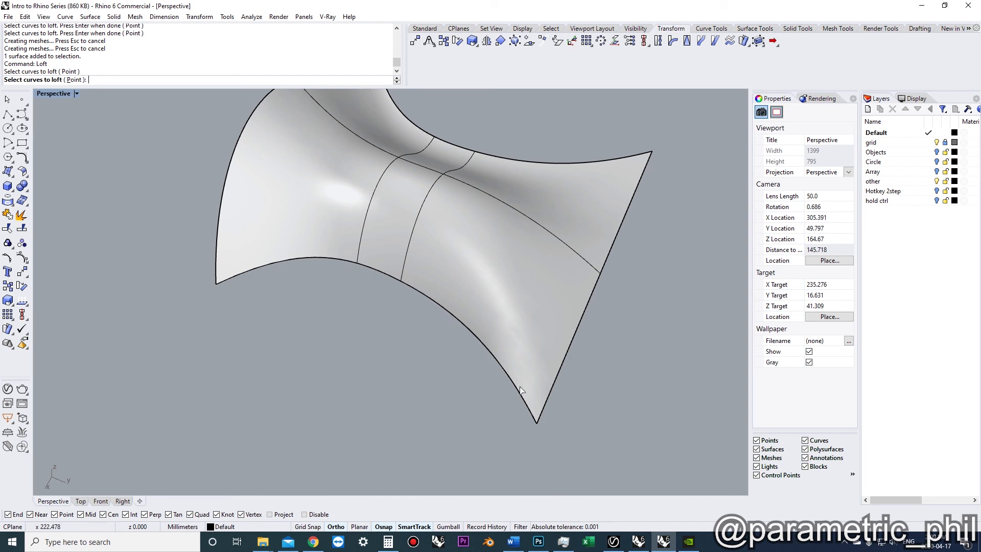
key(ctrl+h)
right_drag(214, 305, 301, 282)
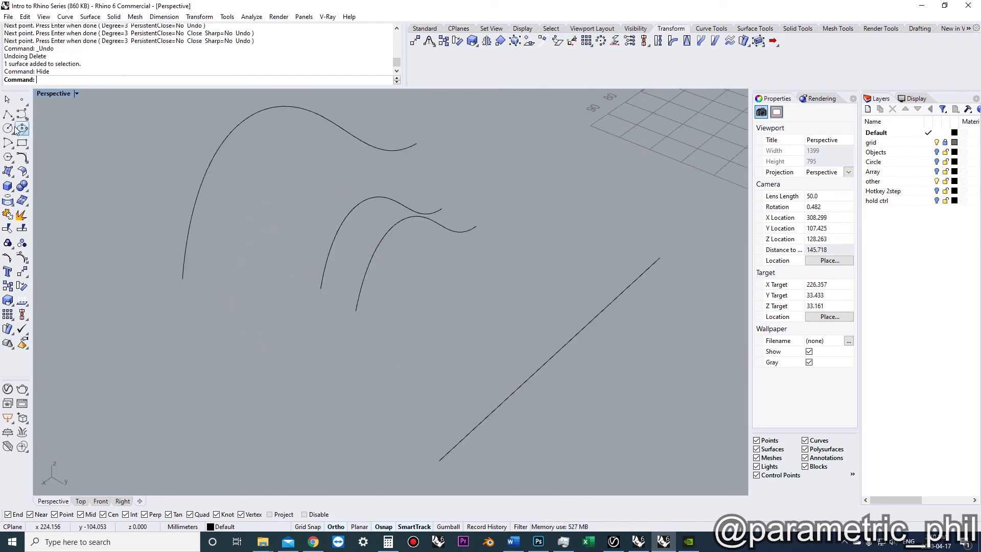
Draw an interpolated rail curve from the largest arch's lower end through the neighbouring profile ends to the straight line's end
click(22, 114)
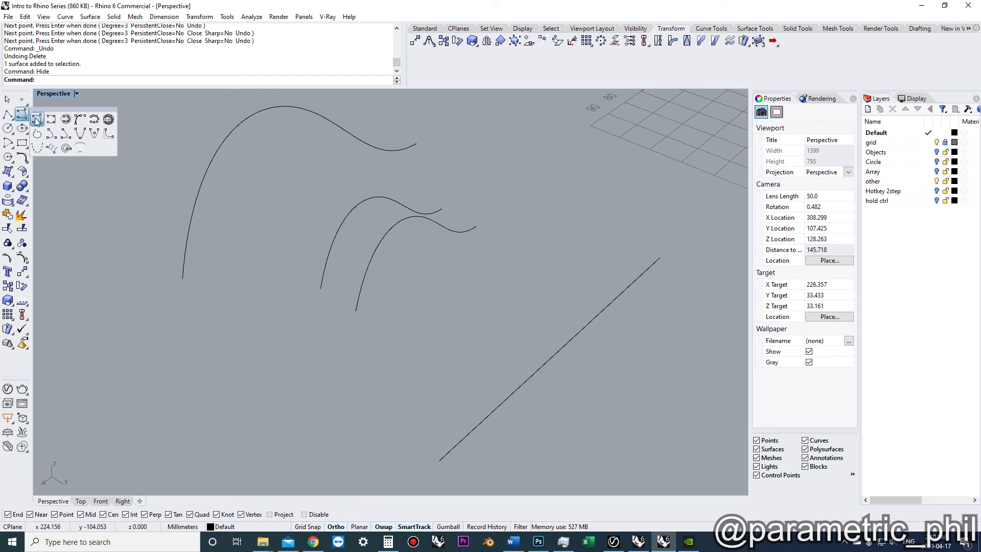
click(35, 120)
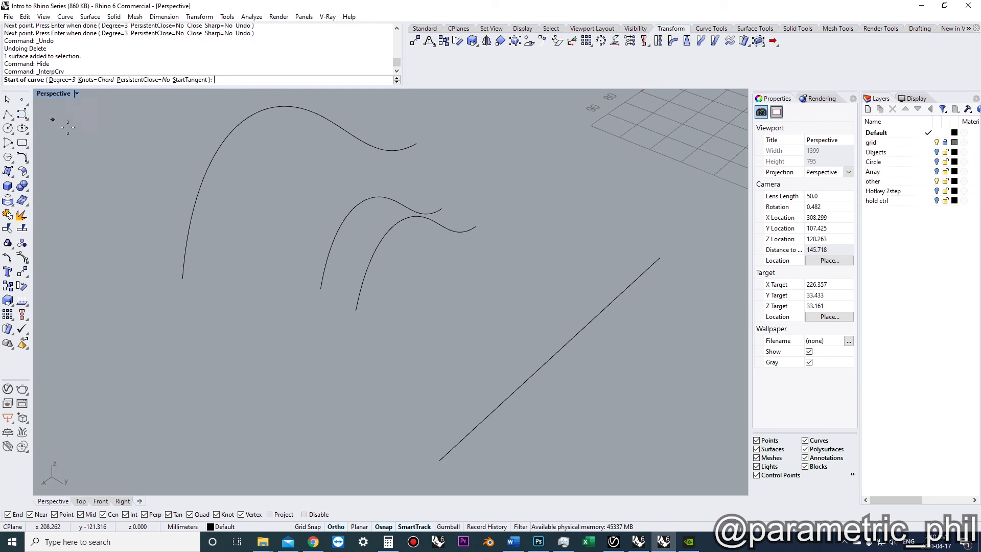
click(188, 282)
click(210, 299)
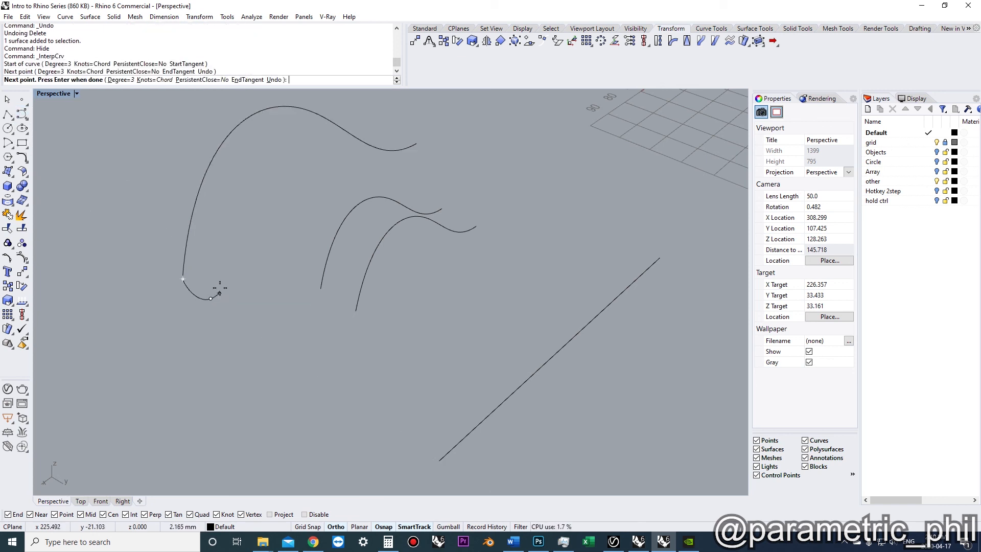
click(264, 271)
right_drag(318, 287, 373, 353)
click(270, 239)
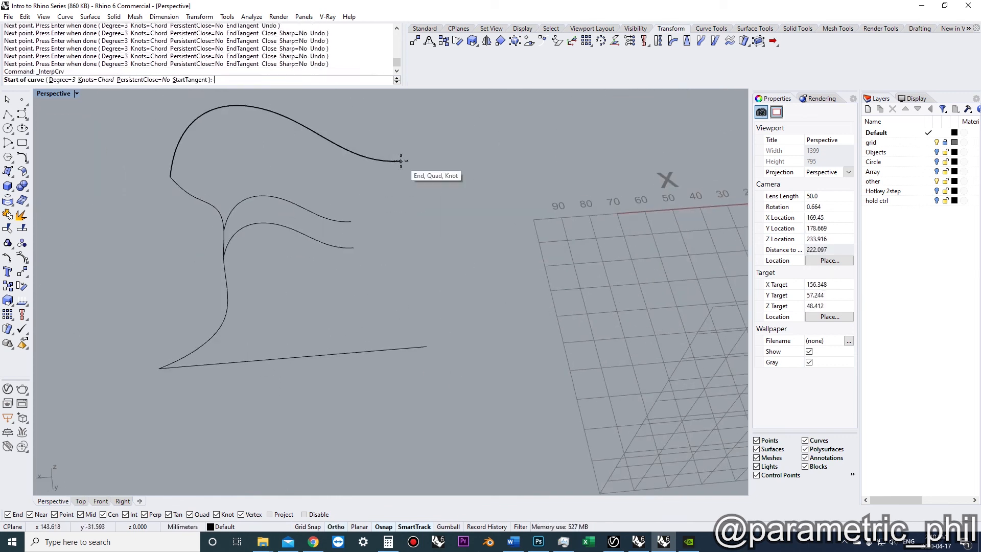
Draw a second interpolated rail curve through the opposite endpoints of the arches and the straight line
click(353, 247)
click(425, 346)
key(Return)
Start a Sweep2 surface using the two interpolated curves as the first and second rails
right_drag(302, 332, 356, 324)
scroll(313, 270, up, 4)
text(Sweep2)
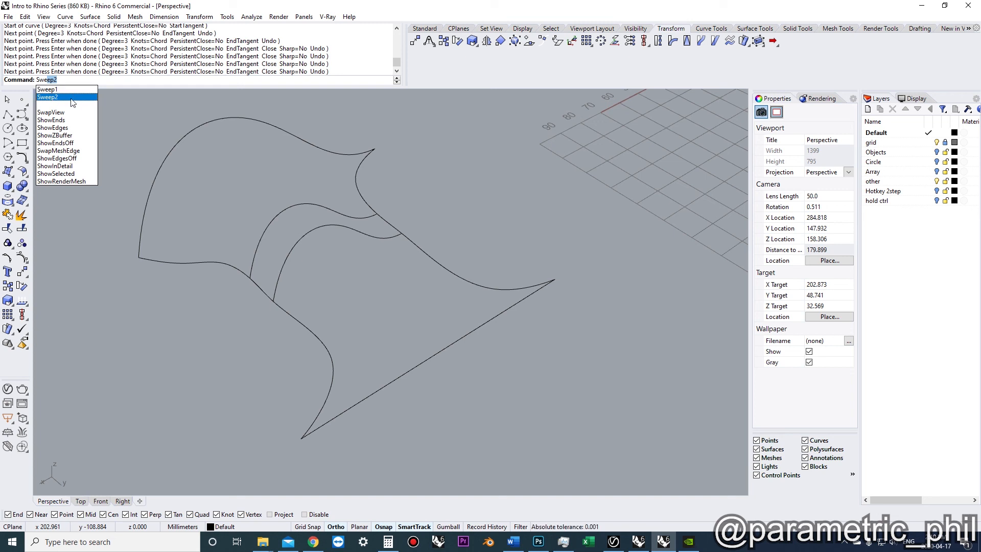
key(Up)
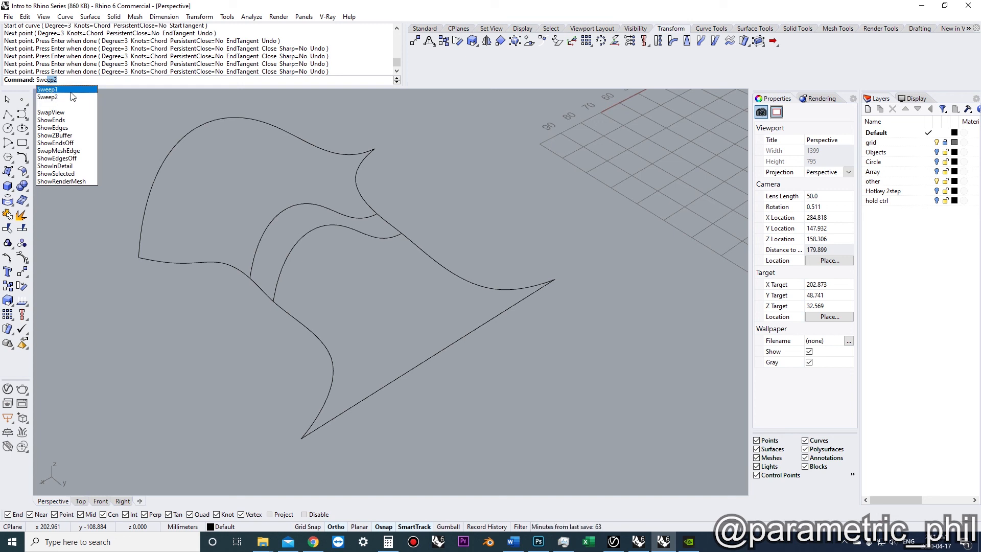
click(68, 96)
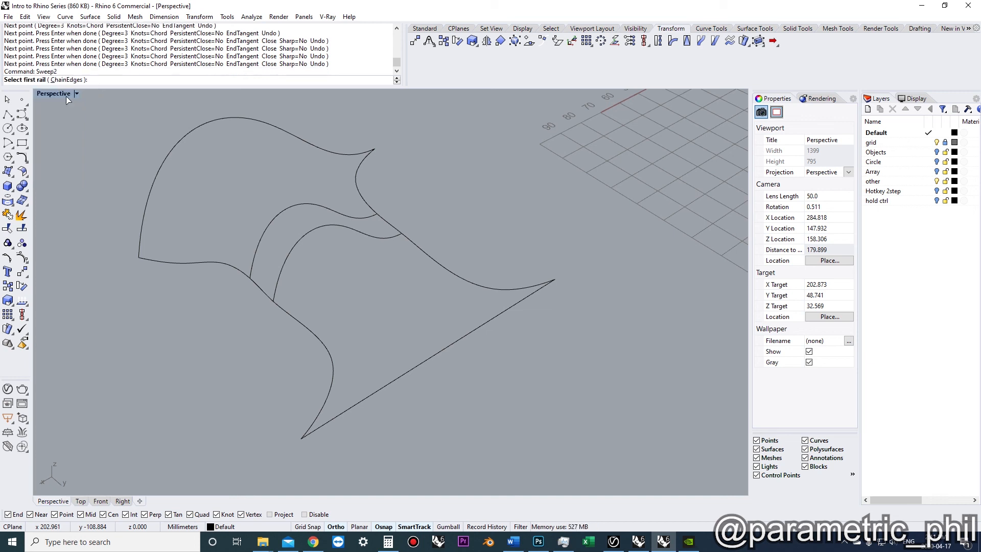
click(159, 262)
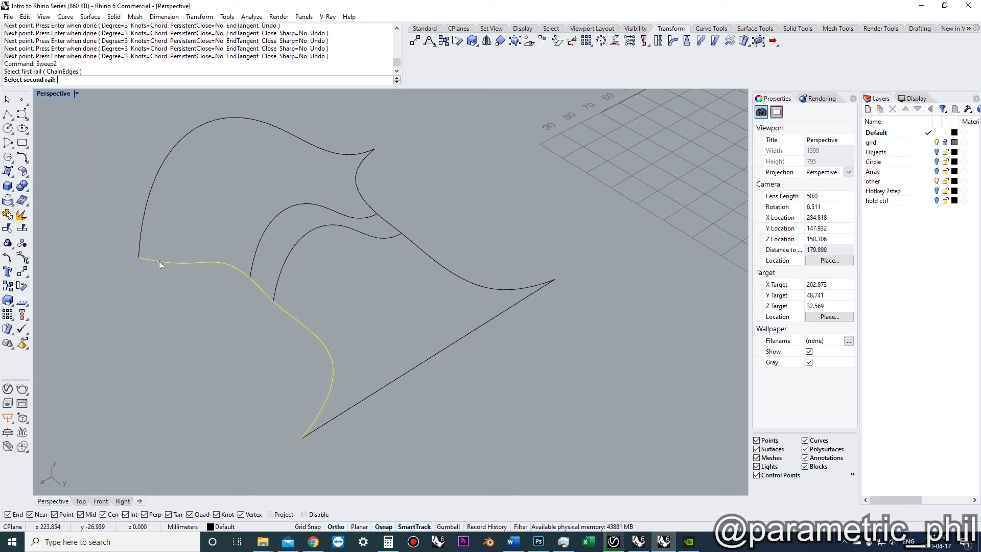
click(362, 164)
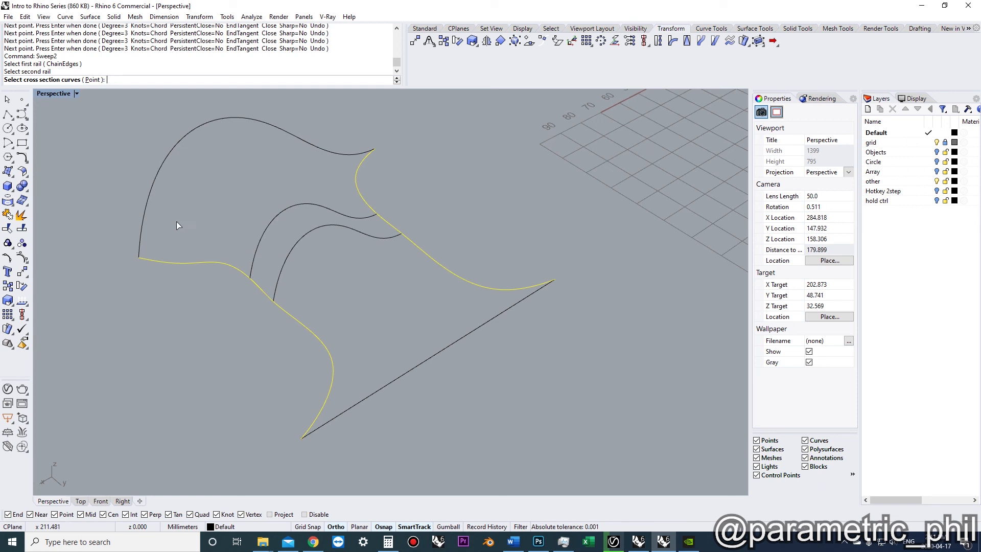
Use the three arched curves and the straight line, in order, as the sweep's cross sections
click(143, 228)
click(261, 254)
click(282, 275)
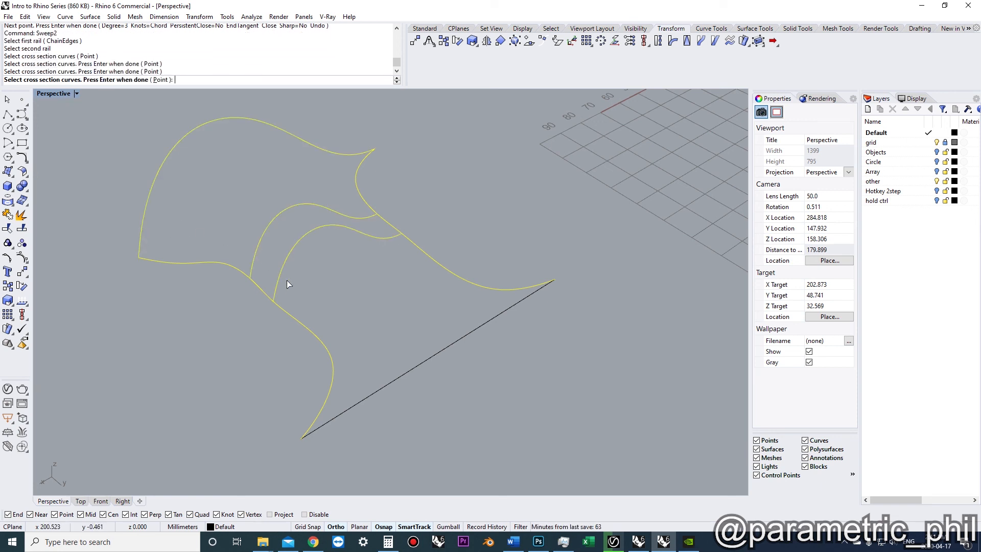
click(349, 411)
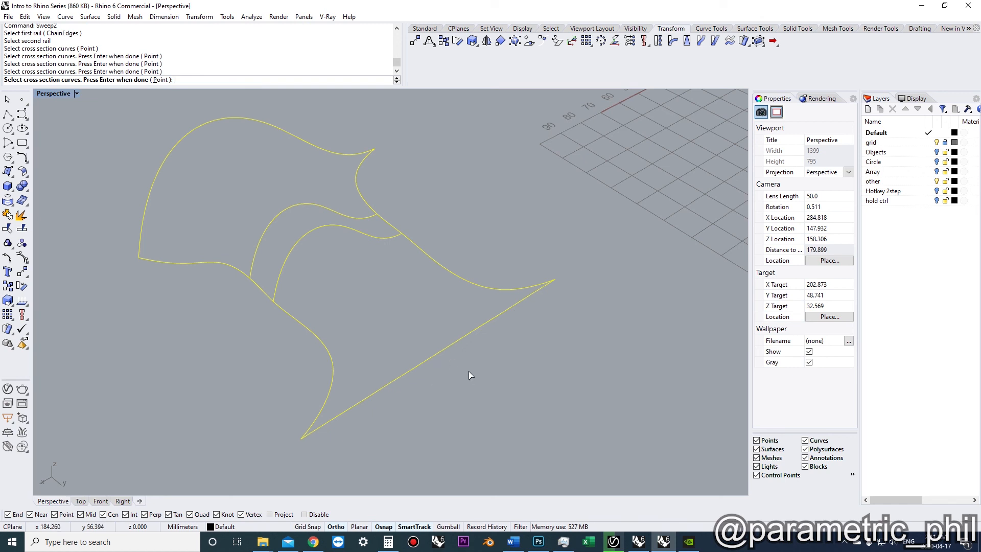
key(Return)
Try rebuilding the two-rail sweep's cross sections with 5 control points and compare it with the unchanged option
right_drag(360, 373, 275, 330)
drag(460, 168, 623, 127)
mouse_move(399, 246)
right_down()
mouse_move(316, 254)
mouse_move(390, 256)
mouse_move(388, 240)
right_up()
drag(616, 134, 647, 131)
click(606, 165)
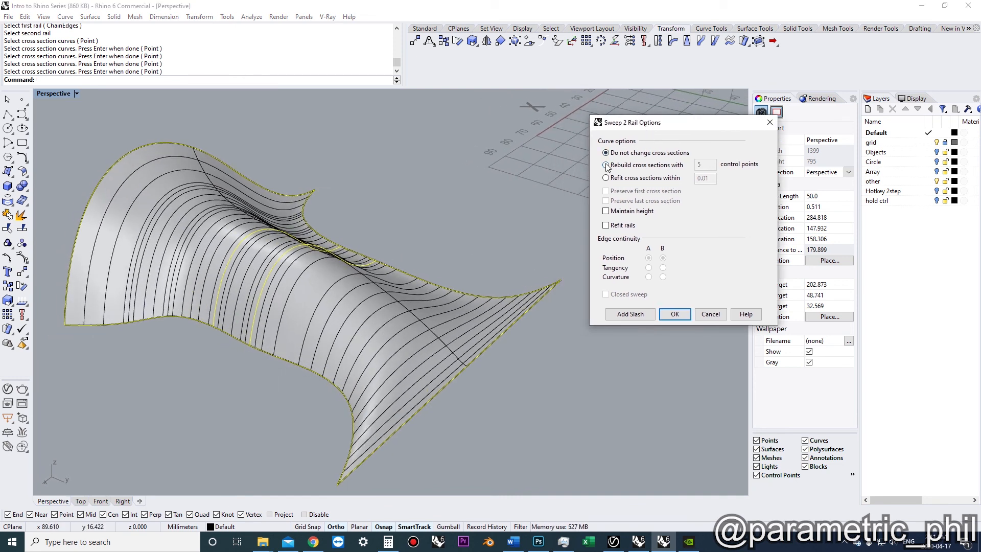
click(606, 153)
click(606, 165)
right_drag(408, 224, 370, 256)
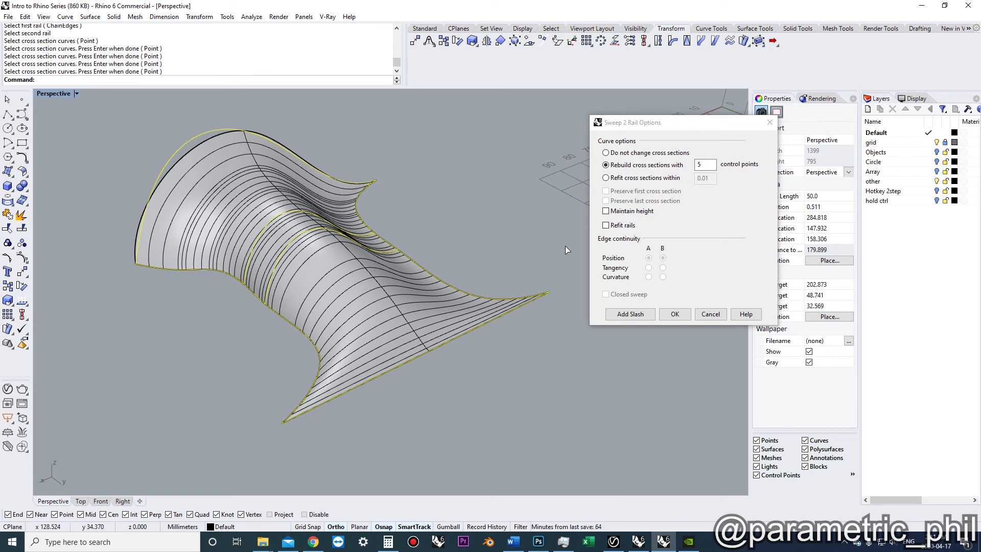
Set the sweep to Do not change cross sections and create the surface
click(606, 153)
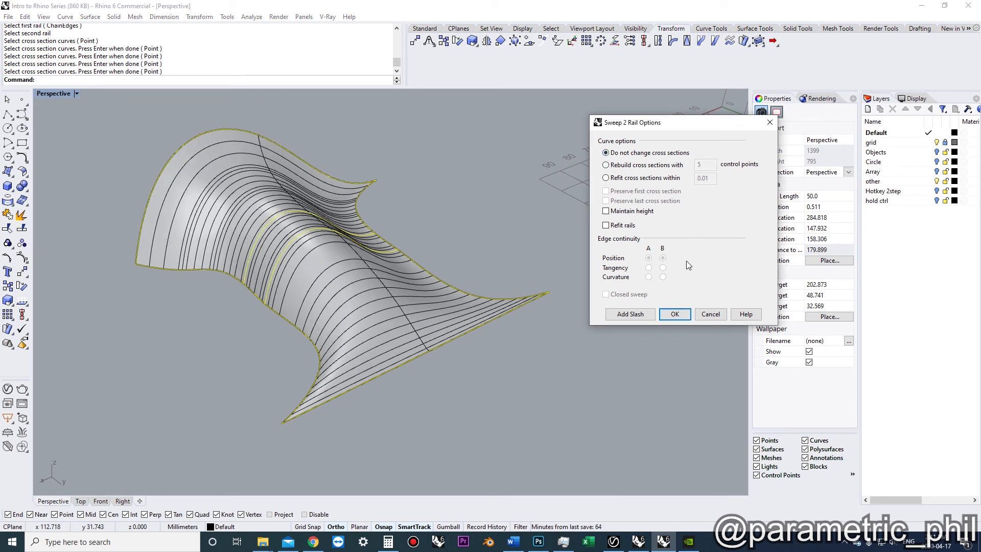
click(675, 315)
mouse_move(376, 296)
right_down()
mouse_move(311, 305)
mouse_move(341, 262)
mouse_move(384, 287)
right_up()
scroll(311, 306, up, 6)
scroll(341, 263, down, 2)
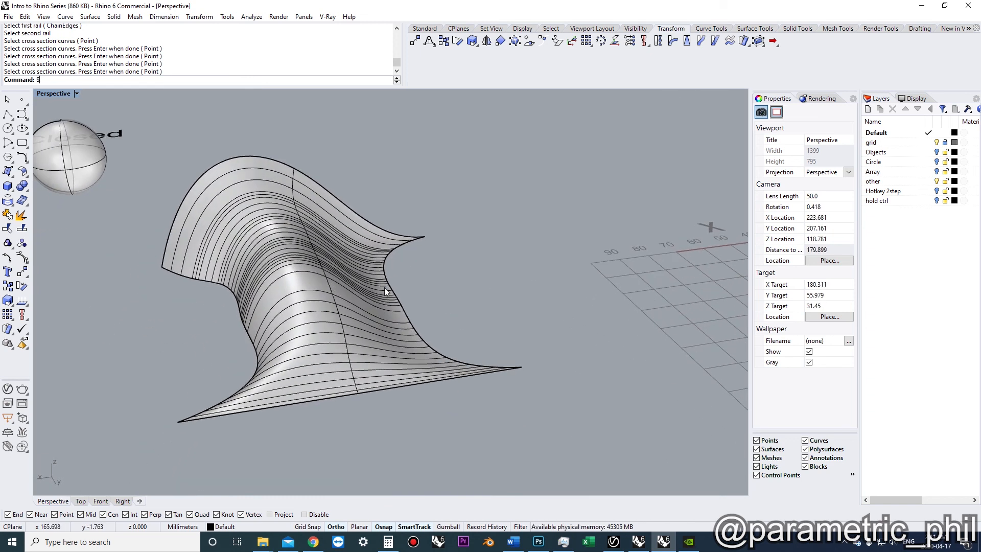
Show the hidden loft surface and select each surface in turn to compare the loft with the two-rail sweep
key(Return)
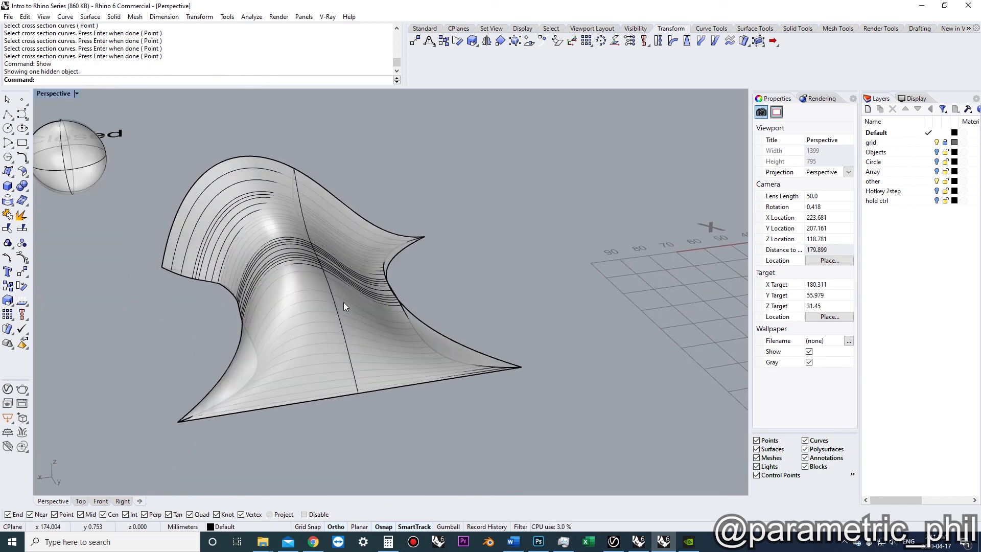
click(257, 348)
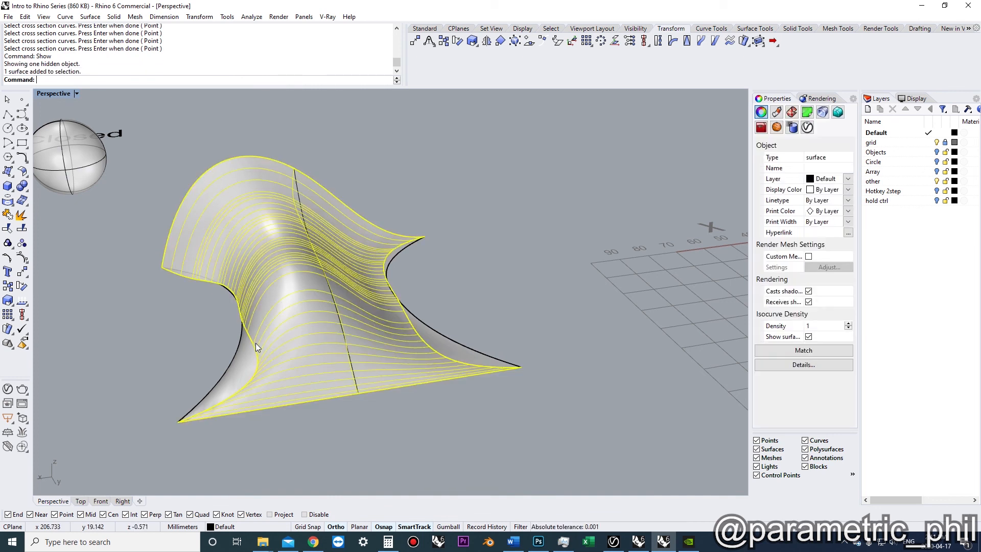
click(241, 352)
right_drag(198, 380, 257, 384)
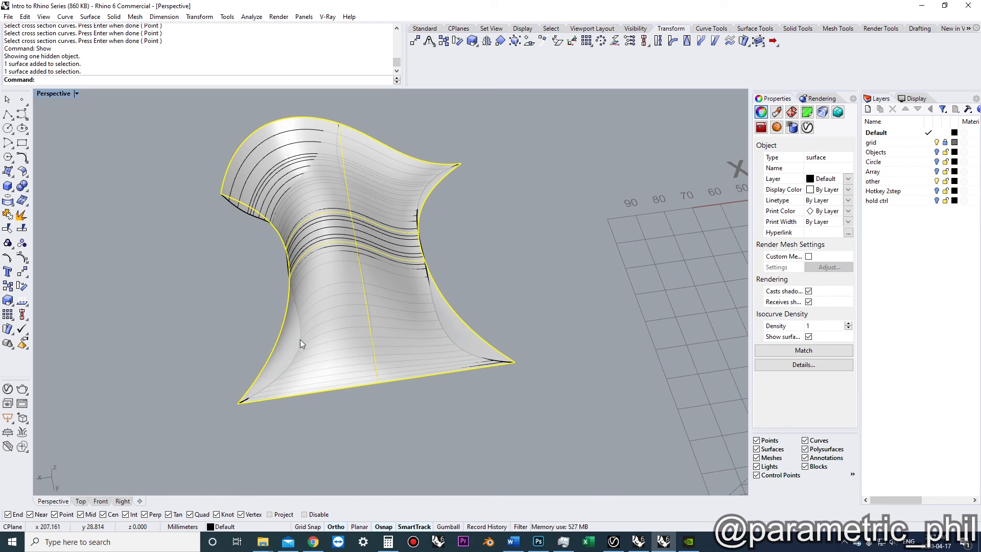
click(311, 326)
right_drag(241, 421, 237, 406)
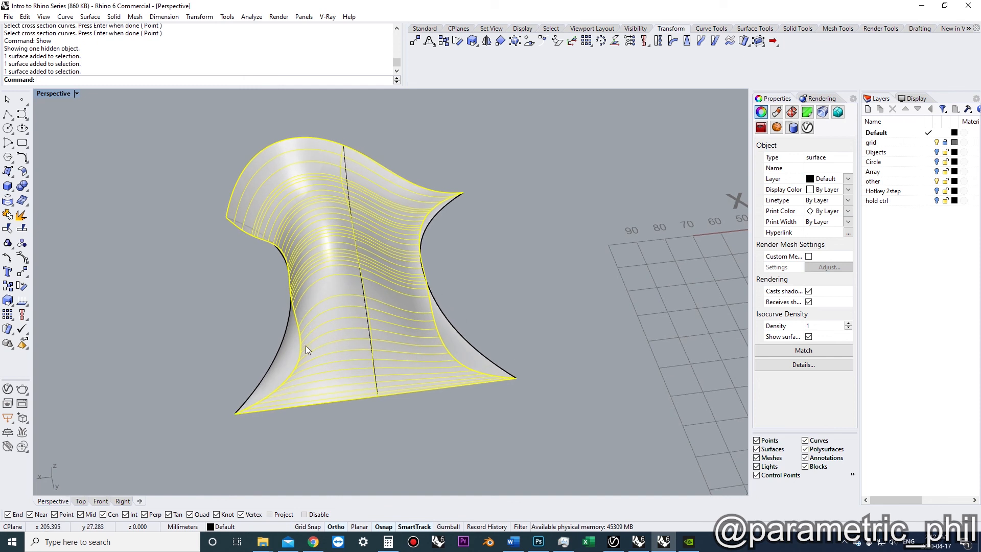
Delete the sweep surface, the loft surface and the six profile and rail curves
click(253, 245)
key(Delete)
click(275, 200)
key(Delete)
scroll(258, 276, down, 6)
right_drag(324, 358, 387, 372)
drag(386, 404, 213, 220)
key(Delete)
Draw a tall solid box from two base corners and a height in the empty area beside the reference grid
right_drag(204, 261, 214, 293)
scroll(214, 292, down, 6)
right_drag(225, 327, 311, 263)
right_drag(311, 263, 424, 286)
shift+right_drag(424, 286, 340, 316)
scroll(364, 309, up, 3)
shift+right_drag(339, 316, 360, 339)
scroll(355, 346, down, 1)
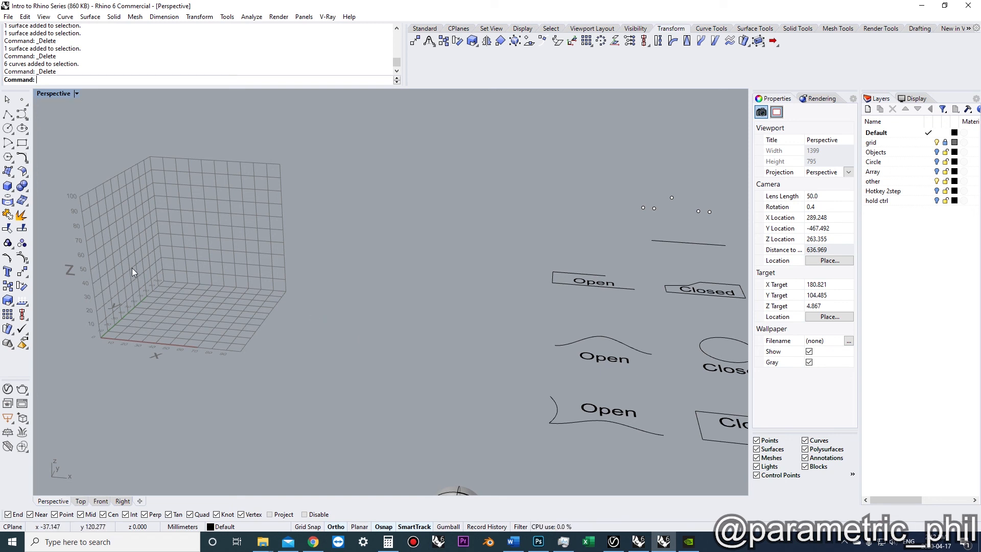
click(7, 187)
right_drag(299, 341, 302, 378)
click(305, 389)
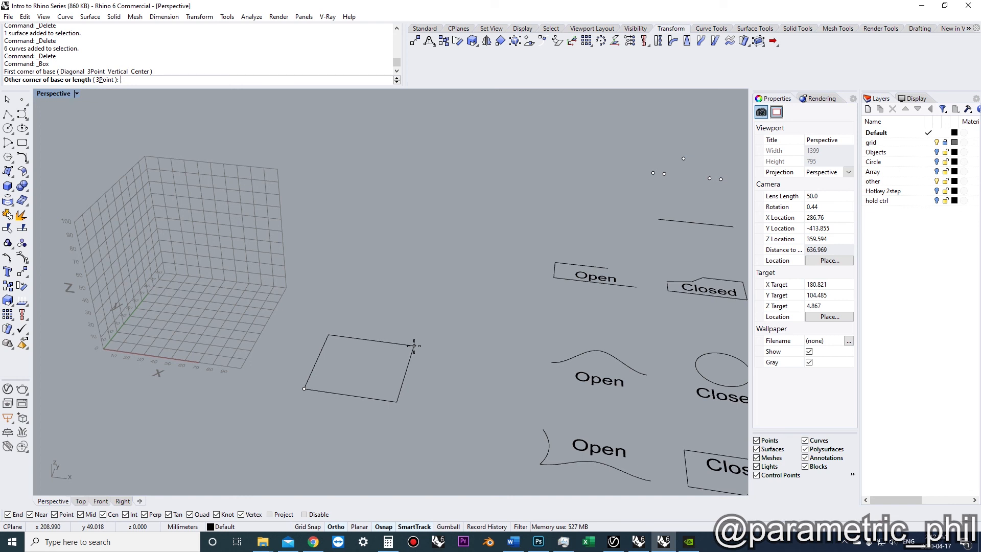
click(384, 342)
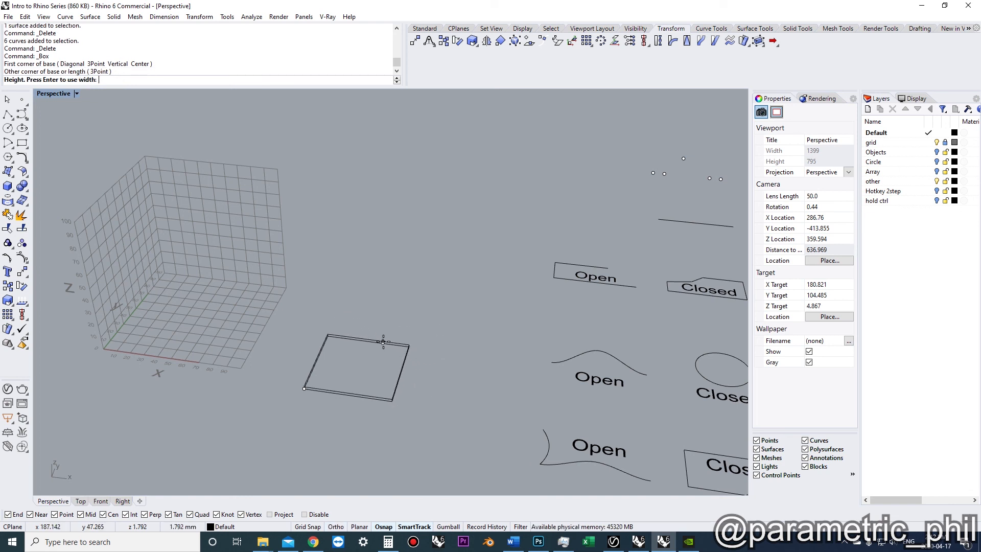
click(396, 220)
Inspect the solid box from closer up and delete it
mouse_move(396, 220)
right_down()
mouse_move(413, 280)
mouse_move(370, 303)
mouse_move(388, 311)
mouse_move(373, 317)
right_up()
scroll(429, 284, up, 4)
scroll(370, 302, down, 2)
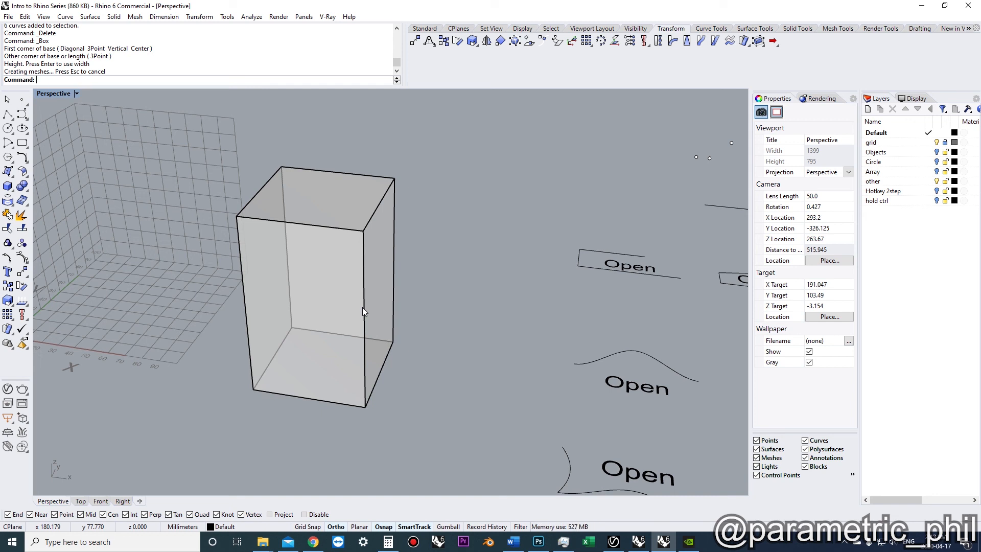
click(363, 308)
key(Delete)
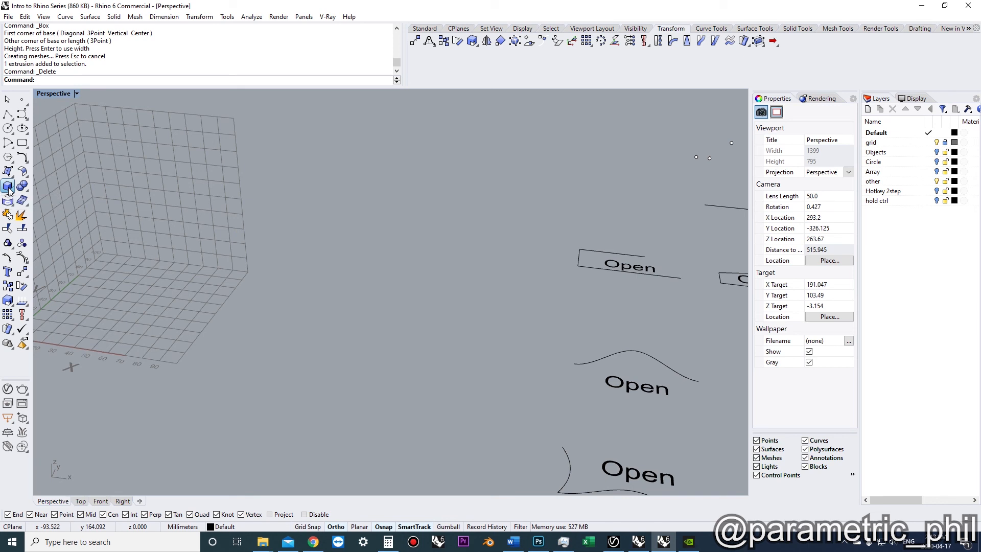
Draw a vertical solid cylinder from a centre, radius and height in the empty area beside the reference grid
click(10, 190)
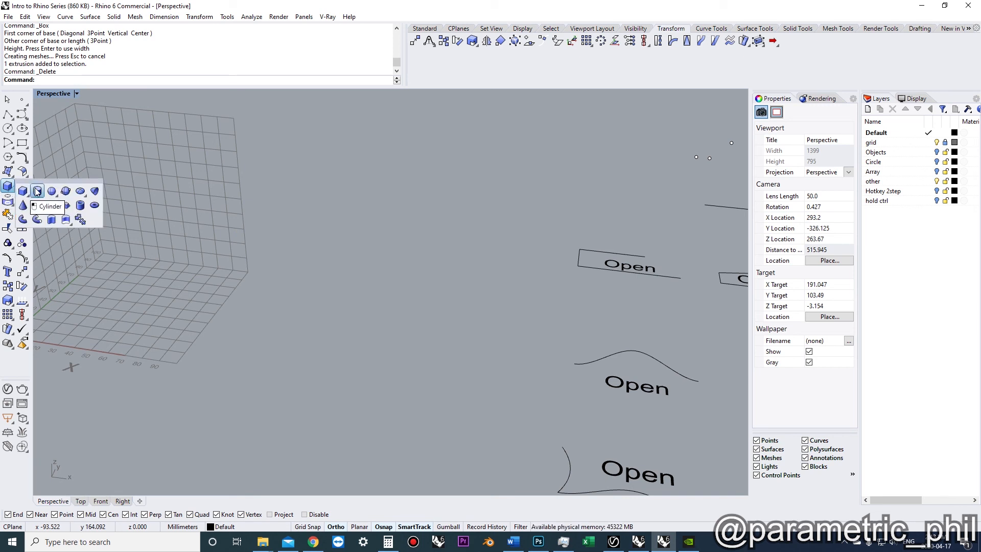
click(37, 192)
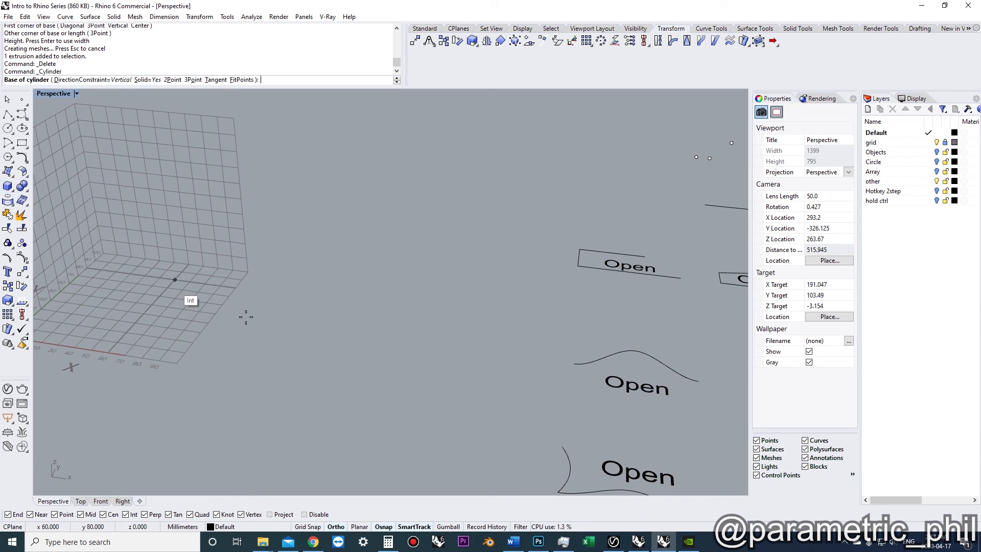
click(350, 372)
click(404, 369)
click(396, 179)
Select the cylinder beside the reference grid and delete it
right_drag(437, 296, 415, 299)
click(397, 307)
scroll(404, 316, down, 5)
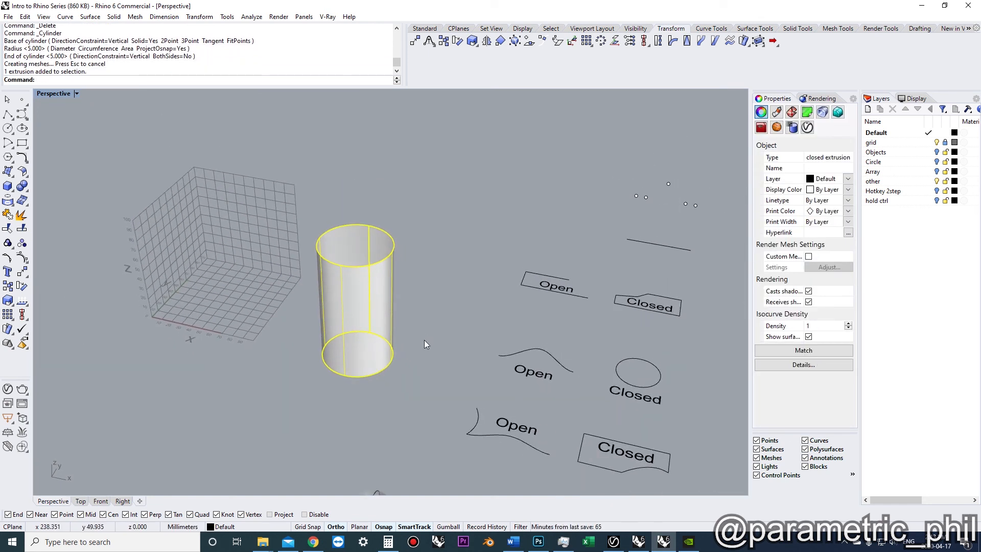
key(Delete)
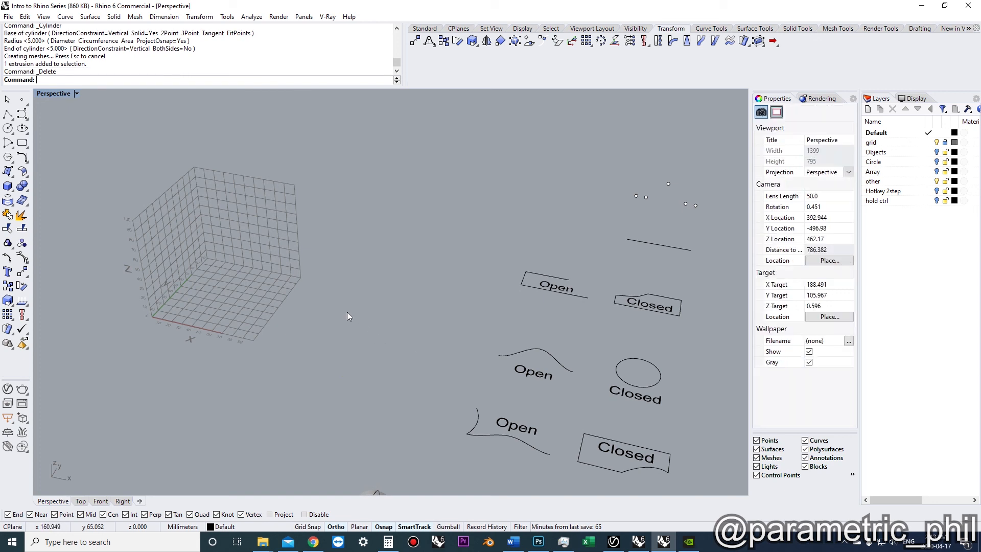
Draw a corner-to-corner rectangle on the ground plane beside the reference grid
click(23, 143)
click(313, 350)
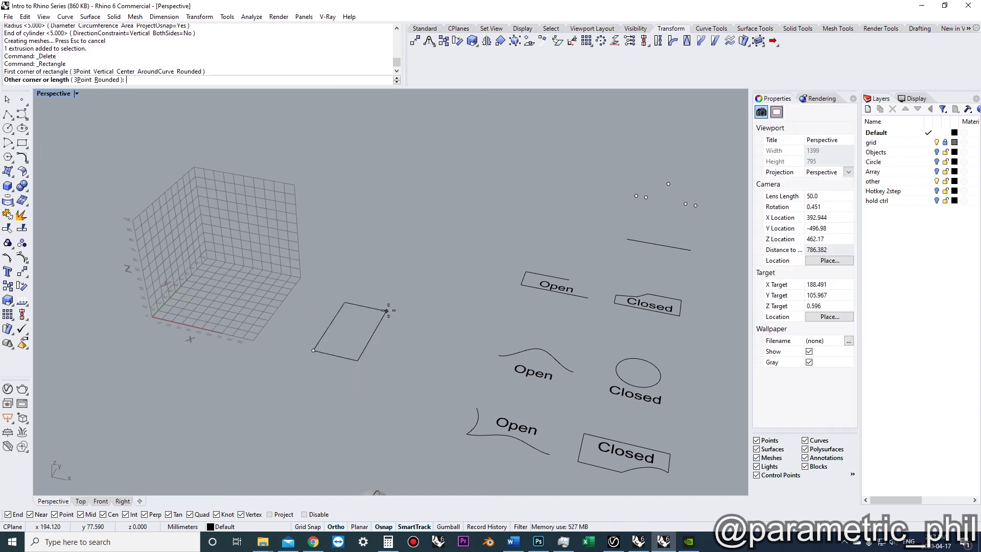
click(418, 316)
Start an ExtrudeCrv extrusion on the rectangle beside the reference grid and preview it from different angles
scroll(408, 324, up, 4)
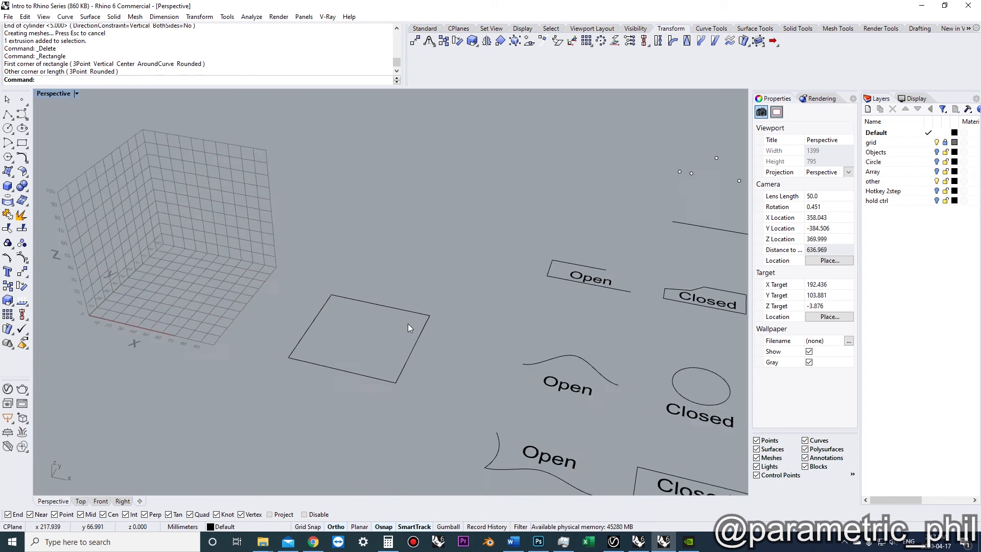
scroll(397, 314, up, 4)
shift+right_drag(428, 317, 399, 311)
shift+right_drag(400, 312, 440, 320)
scroll(439, 291, down, 4)
scroll(458, 321, up, 2)
click(440, 318)
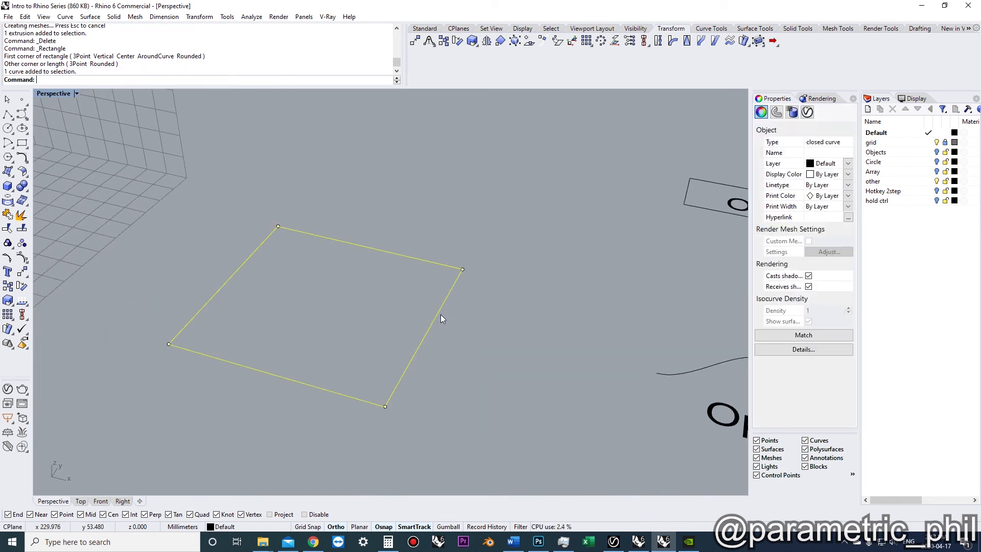
text(ExtrudeCrv)
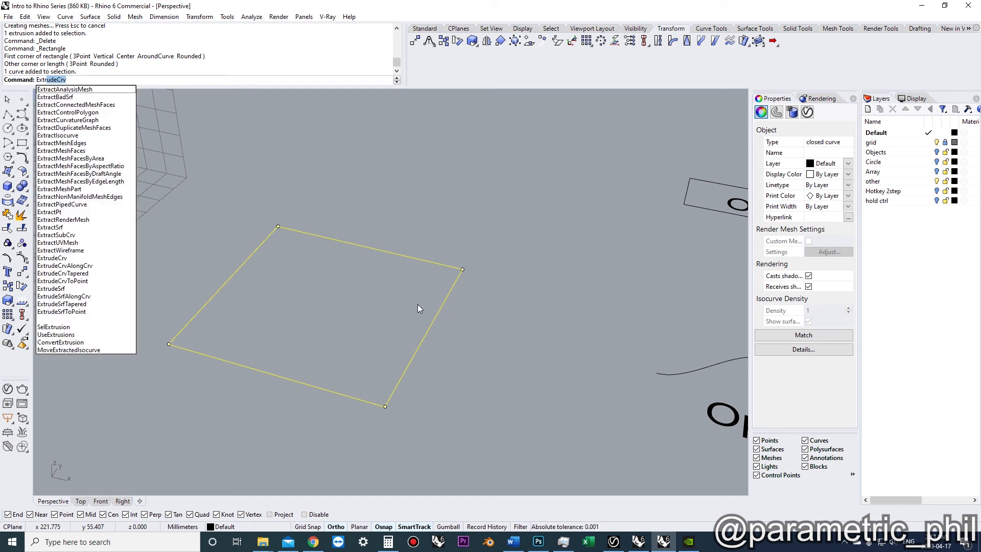
key(Return)
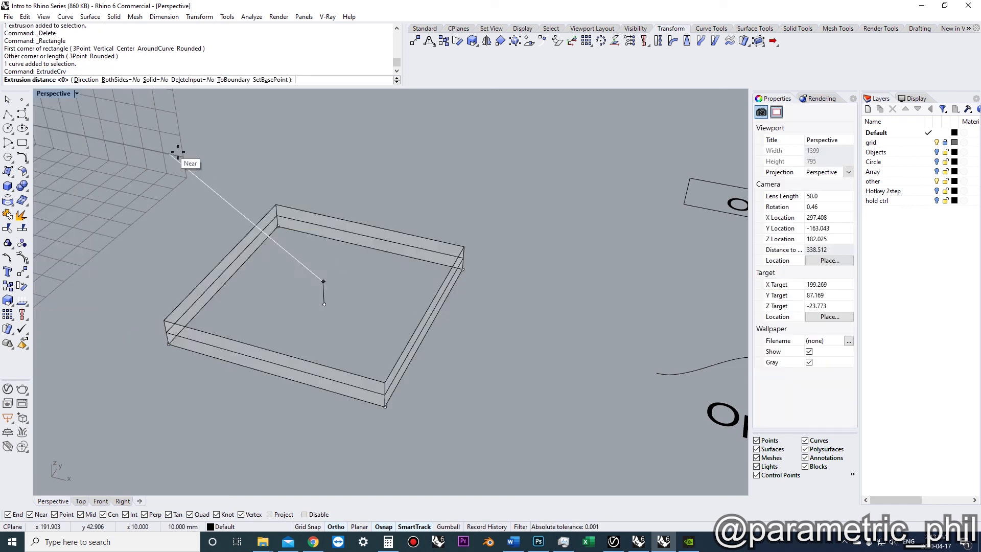
right_drag(365, 247, 425, 191)
right_drag(428, 282, 377, 261)
scroll(406, 325, up, 2)
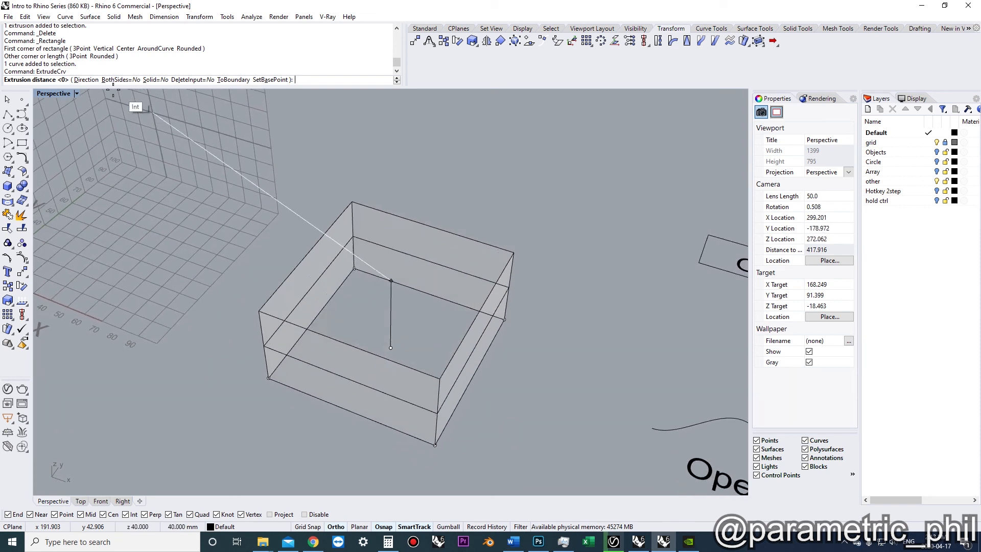
Compare the open and solid extrusion options, then extrude the rectangle upward as a capped box with Solid=Yes
click(155, 80)
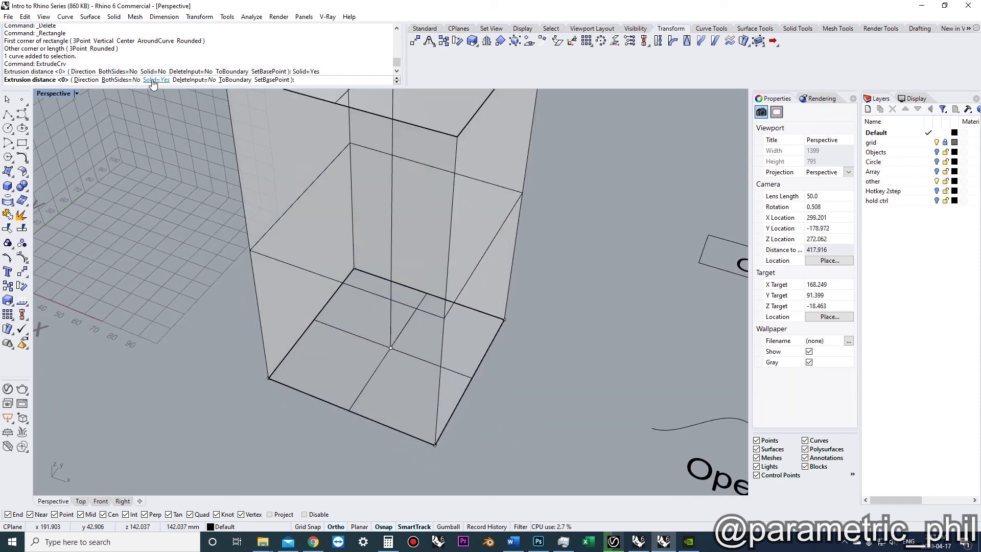
click(156, 80)
right_drag(379, 199, 400, 250)
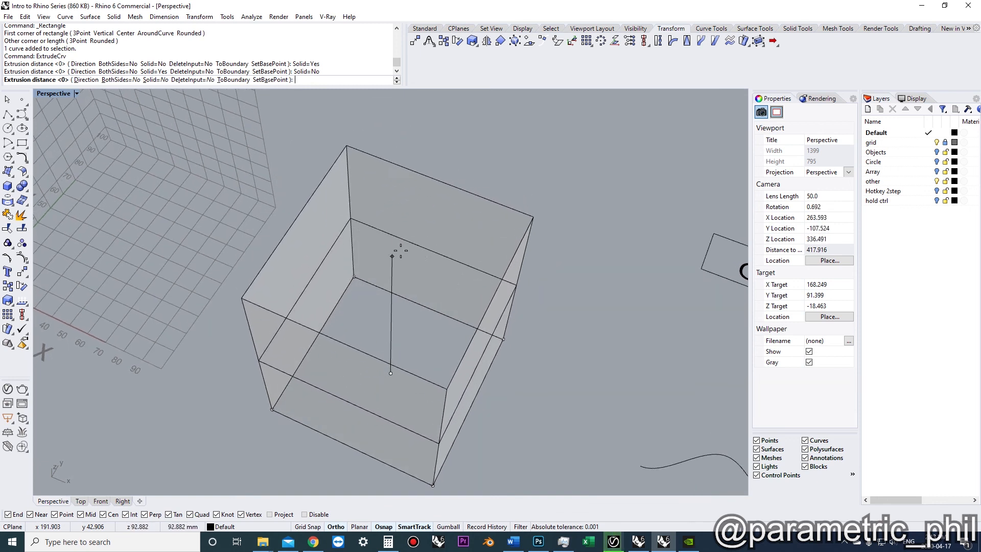
click(153, 81)
scroll(276, 148, down, 3)
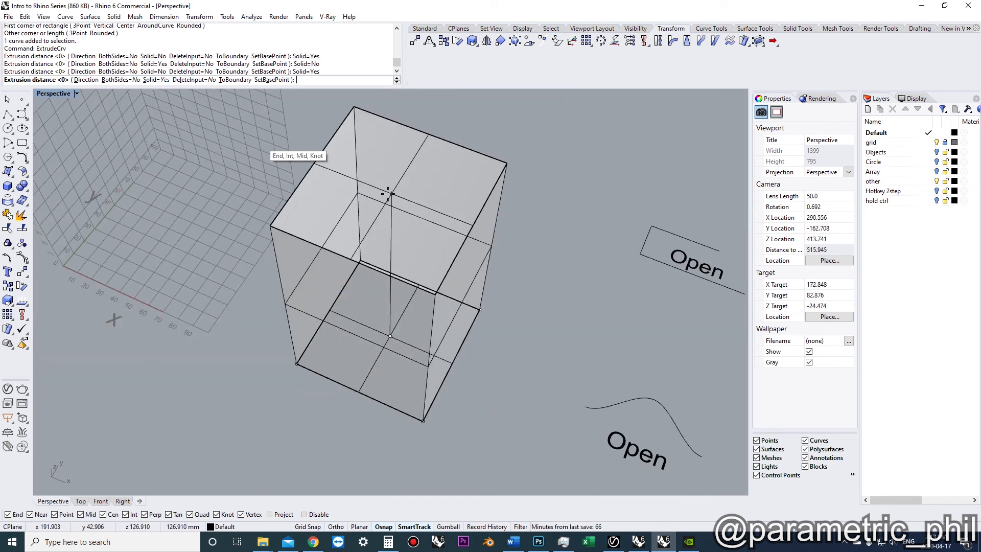
right_drag(380, 205, 420, 279)
click(404, 265)
scroll(405, 264, down, 6)
scroll(372, 217, up, 5)
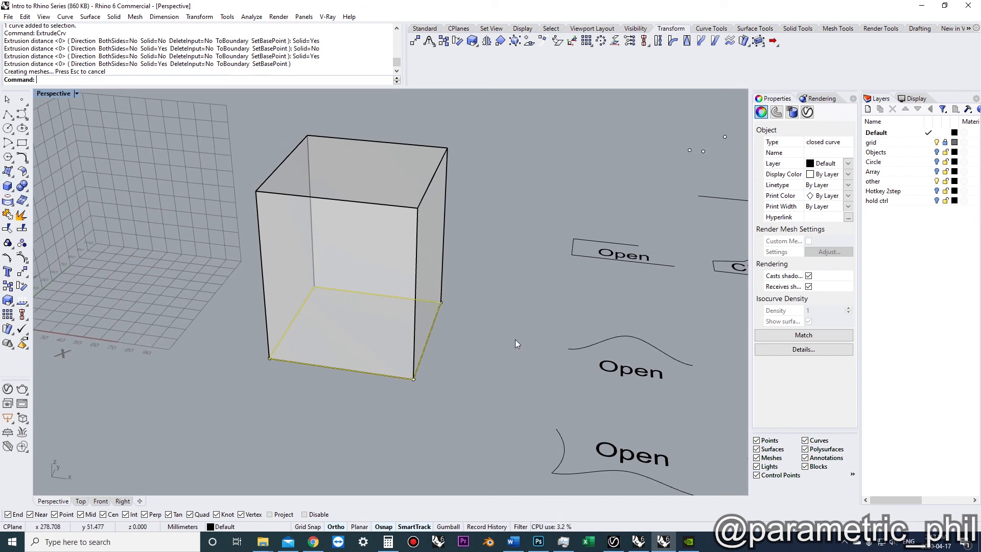
Undo the last deletion and extrude the closed six-sided outline beside the reference grid upward
key(ctrl+z)
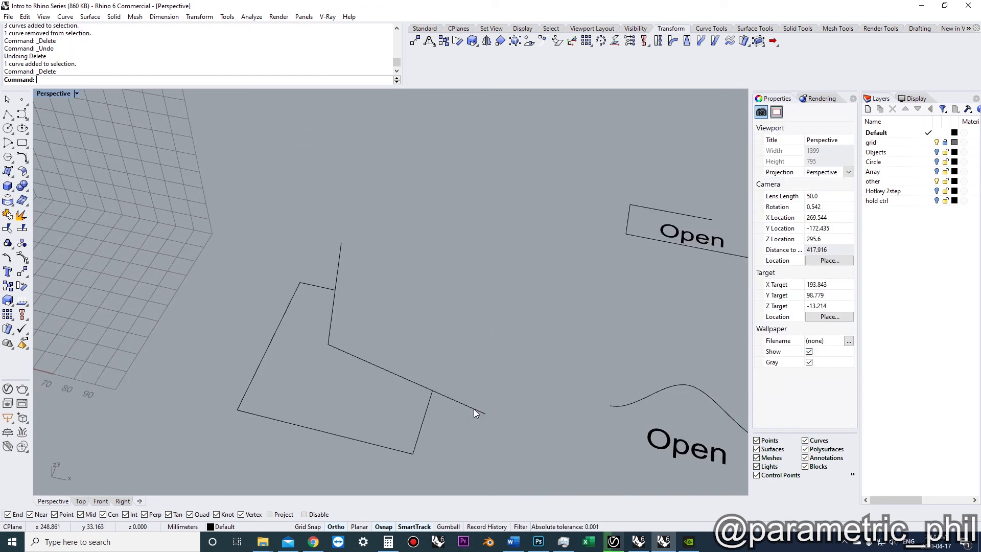
right_drag(425, 388, 418, 328)
click(396, 323)
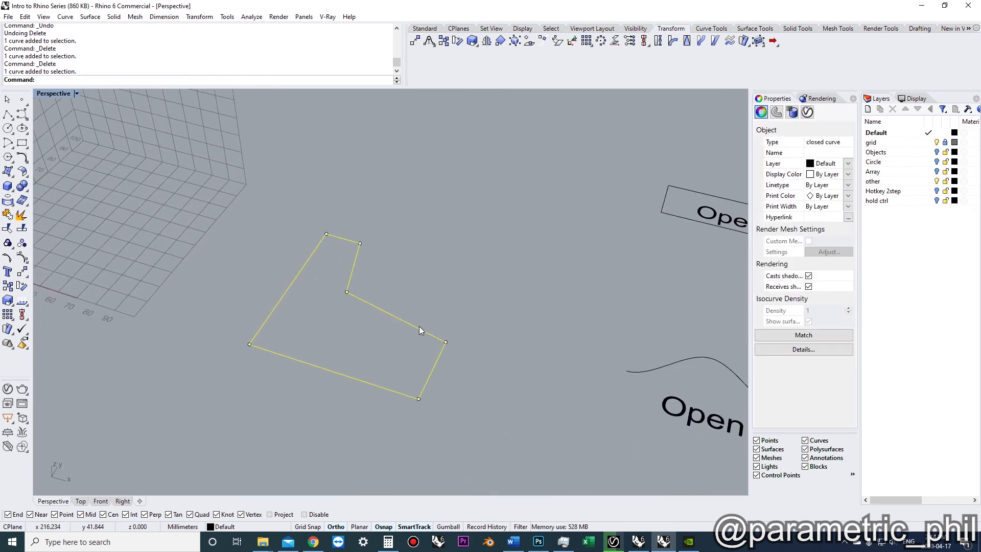
text(extrude)
key(Return)
right_drag(416, 230, 439, 296)
click(440, 288)
Delete the extruded six-sided shape and its base outline beside the reference grid
click(444, 271)
key(Delete)
drag(463, 414, 321, 269)
key(Delete)
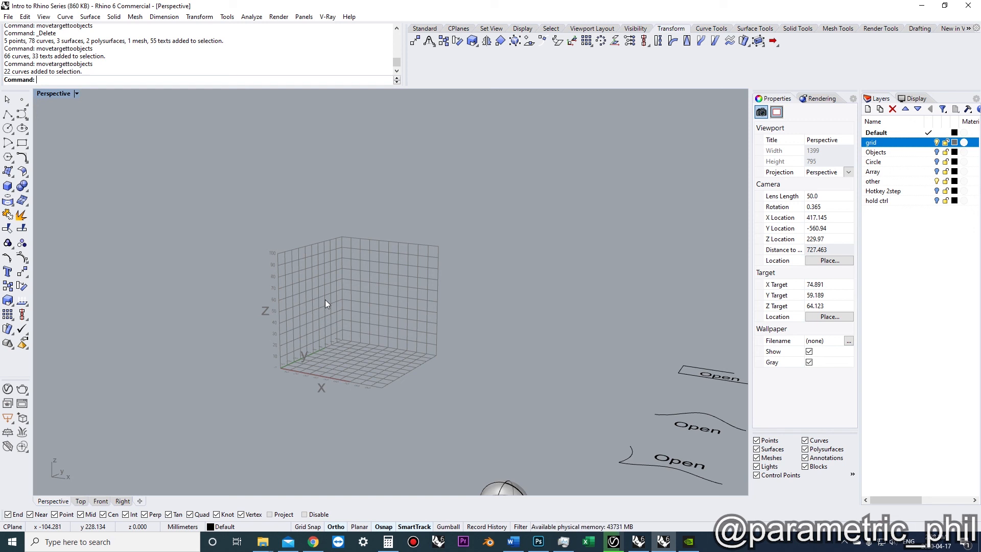
Draw a closed four-sided polyline on the ground plane beside the reference grid
right_drag(292, 331, 328, 352)
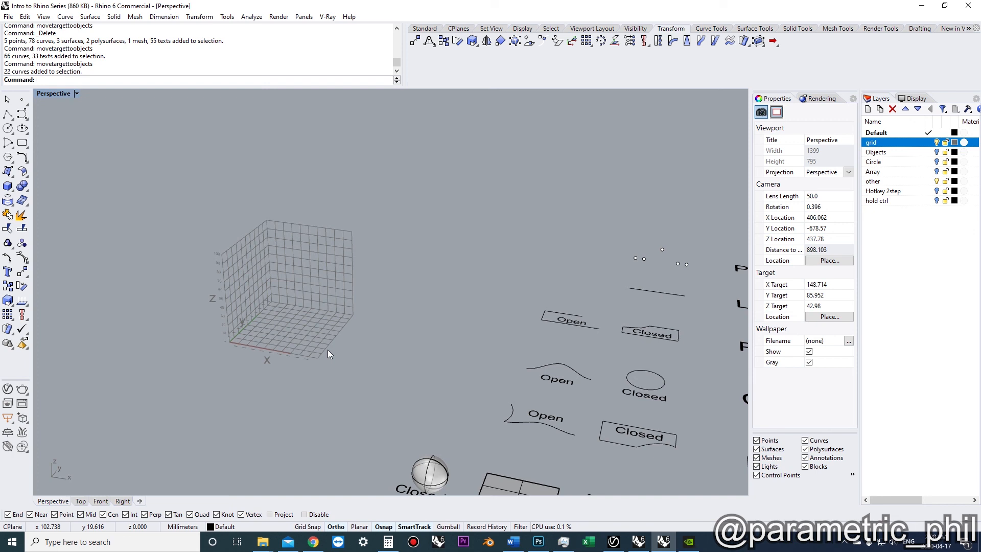
click(8, 113)
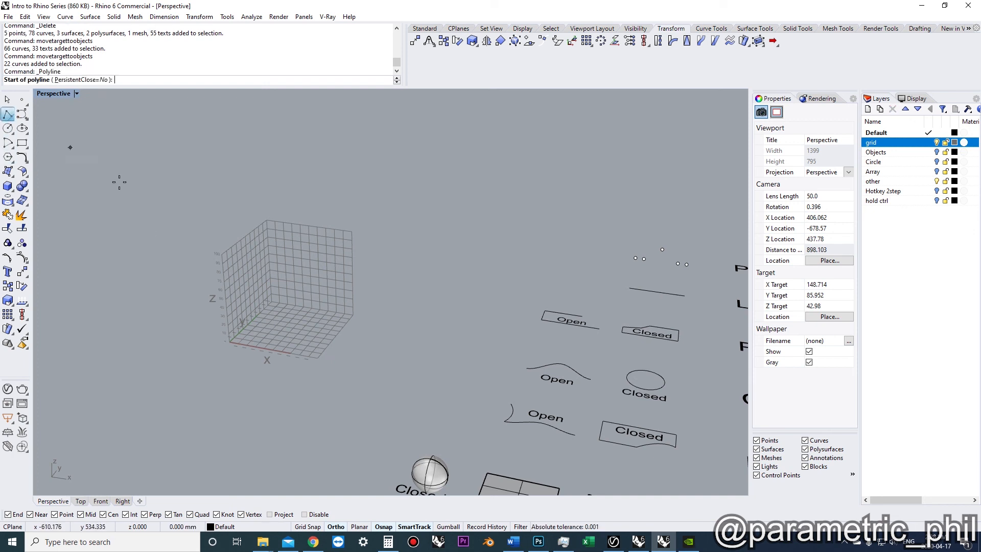
click(335, 389)
click(382, 351)
click(426, 370)
click(409, 405)
scroll(404, 406, up, 5)
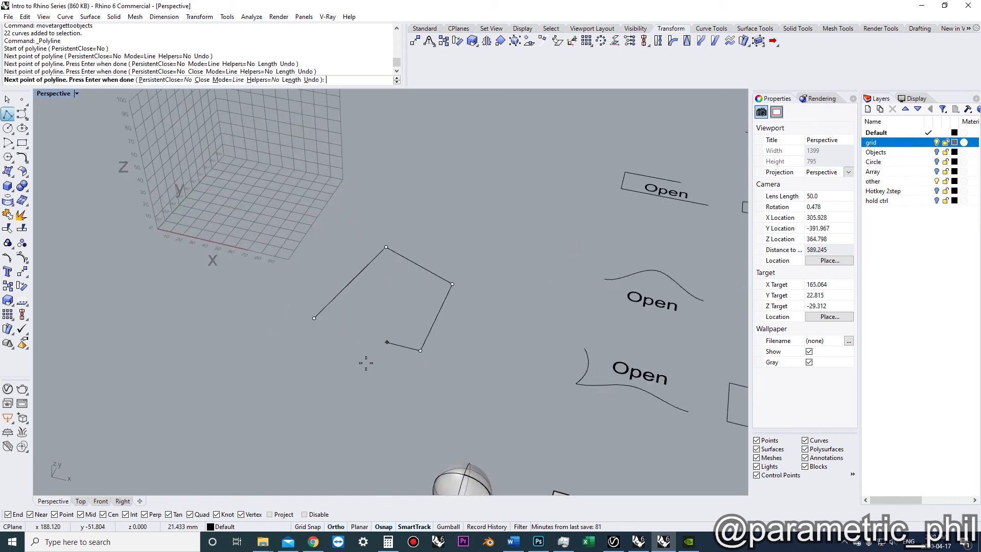
click(313, 322)
shift+right_drag(329, 329, 322, 348)
scroll(324, 349, down, 5)
Select the closed four-sided polyline beside the reference grid and delete it
click(353, 303)
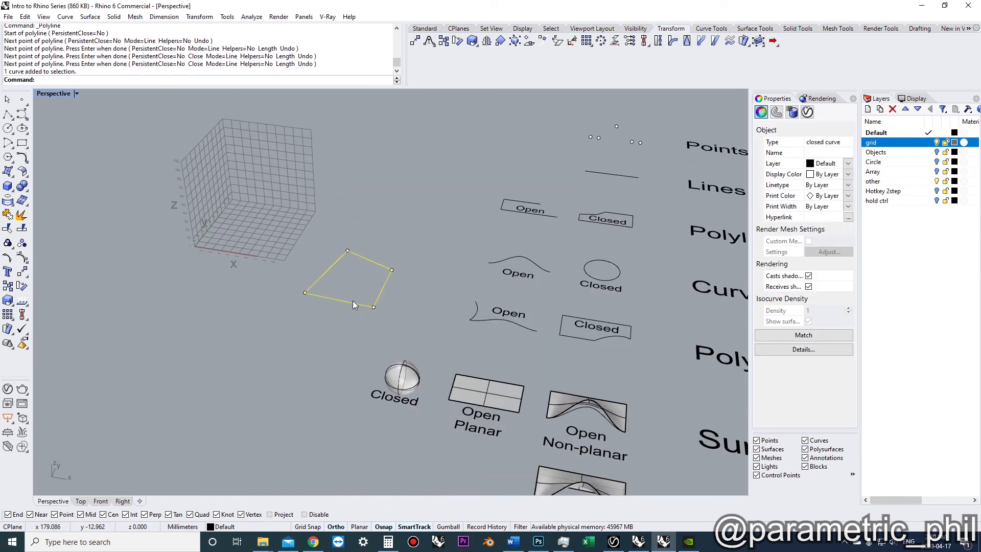
scroll(274, 297, down, 2)
right_drag(274, 297, 263, 309)
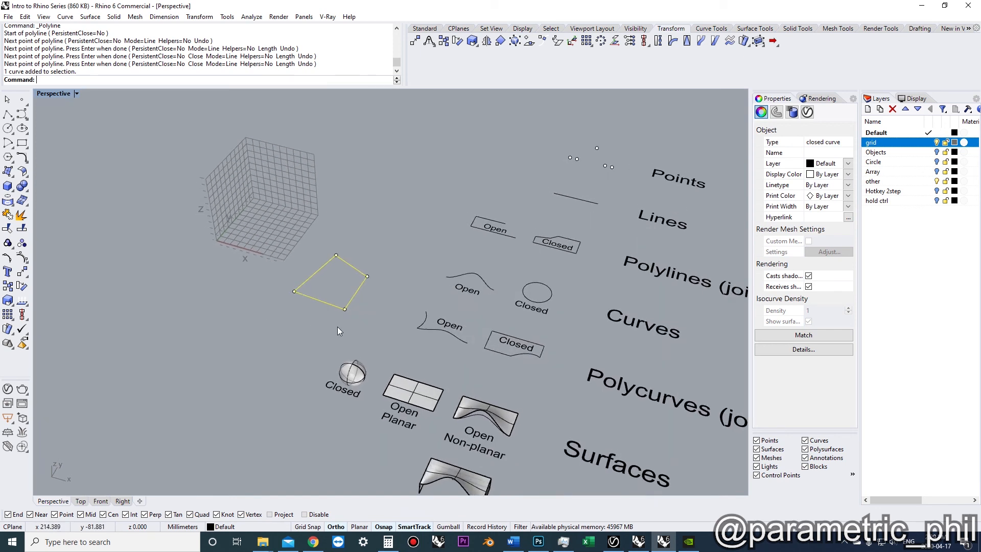
right_drag(337, 327, 337, 313)
key(Delete)
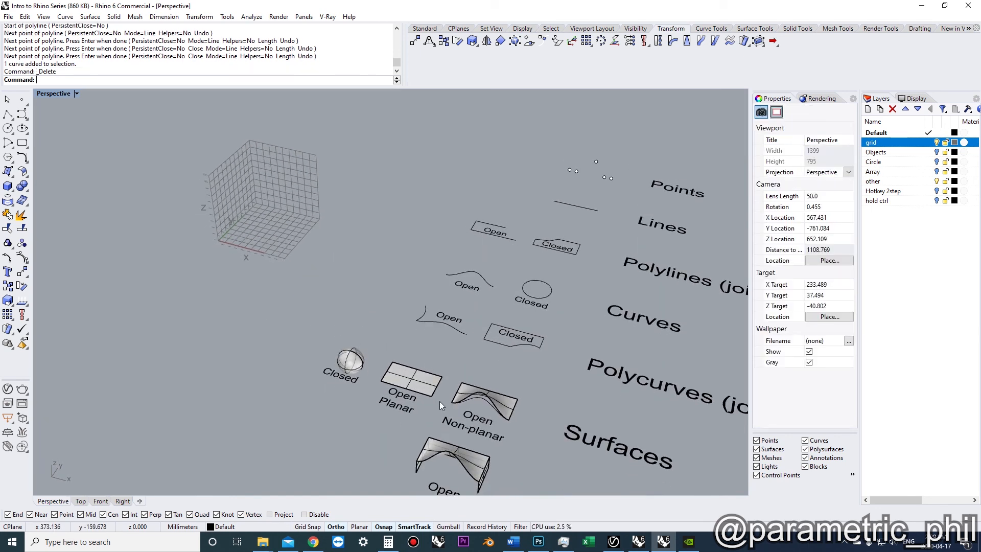
Create a surface from four corner points bridging the gap between the Open Planar and Open Non-planar sample surfaces
scroll(440, 401, up, 5)
shift+right_drag(404, 392, 365, 351)
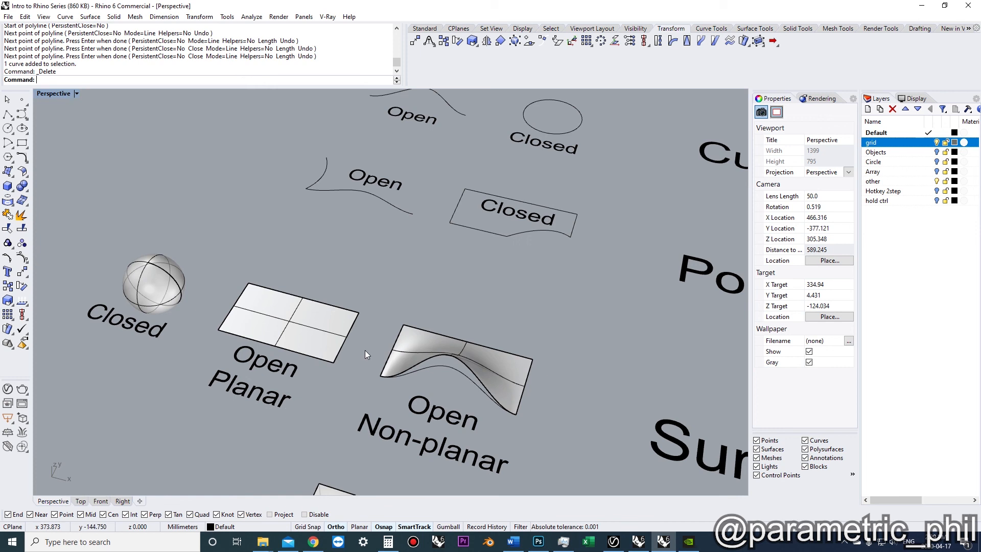
click(8, 171)
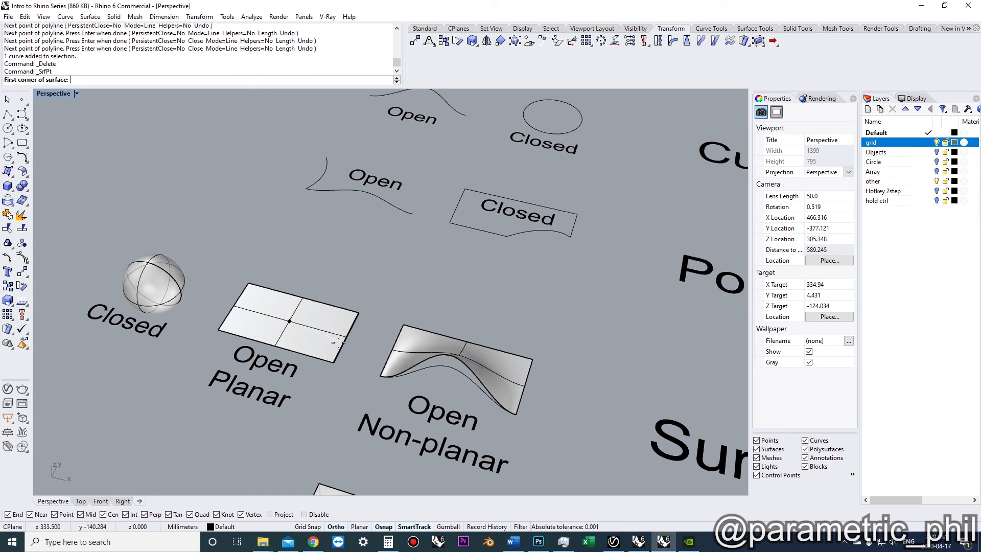
click(333, 363)
click(381, 376)
click(403, 324)
click(360, 313)
right_drag(388, 327, 393, 299)
Select the bridging surface between the two open sample surfaces and delete it
click(387, 300)
right_drag(405, 253, 397, 257)
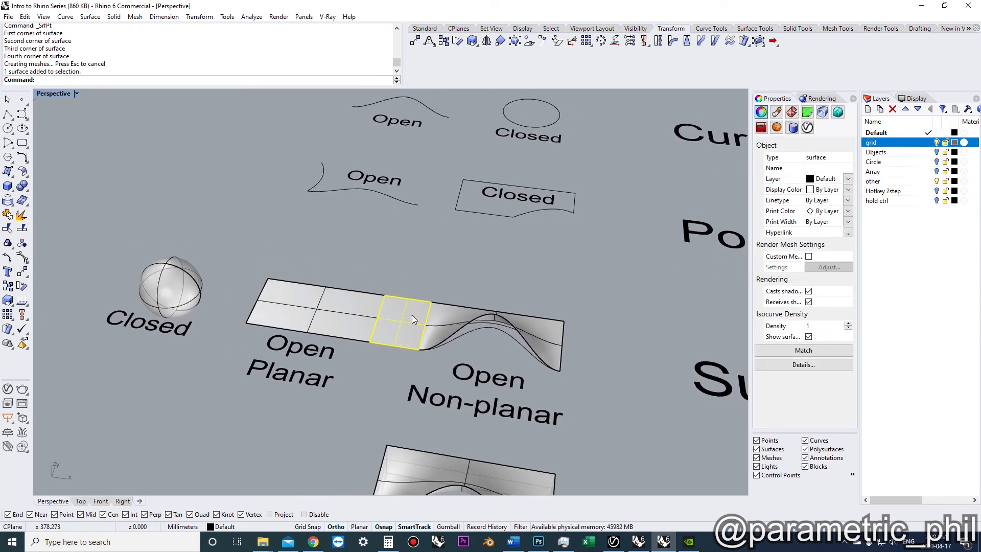
key(Delete)
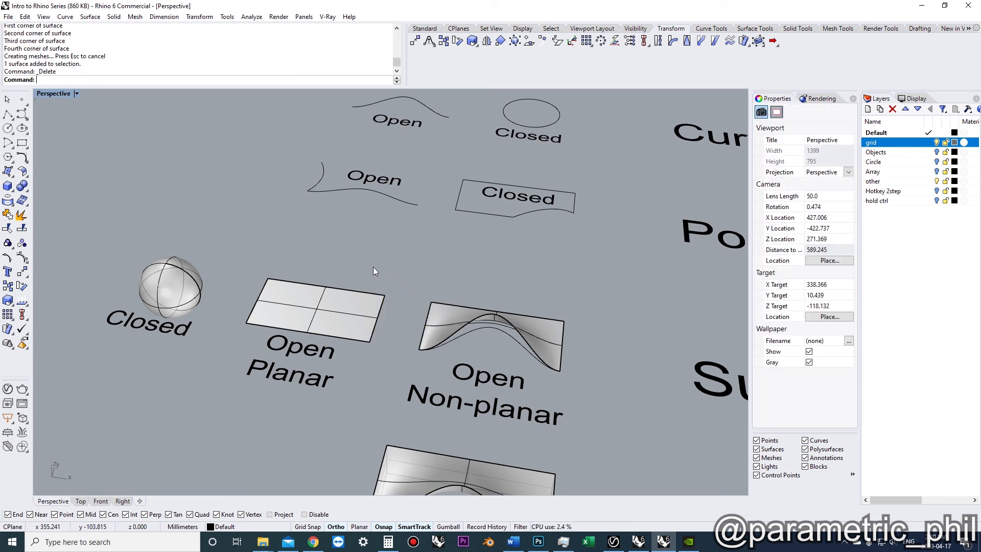
Return to the reference grid and examine its x, y and z axes from several angles
scroll(273, 253, down, 5)
shift+right_drag(280, 264, 396, 383)
right_drag(291, 302, 360, 345)
mouse_move(352, 337)
right_down()
mouse_move(359, 325)
mouse_move(366, 347)
right_up()
scroll(359, 326, up, 4)
right_drag(367, 348, 341, 328)
shift+right_drag(340, 328, 373, 389)
scroll(354, 348, up, 2)
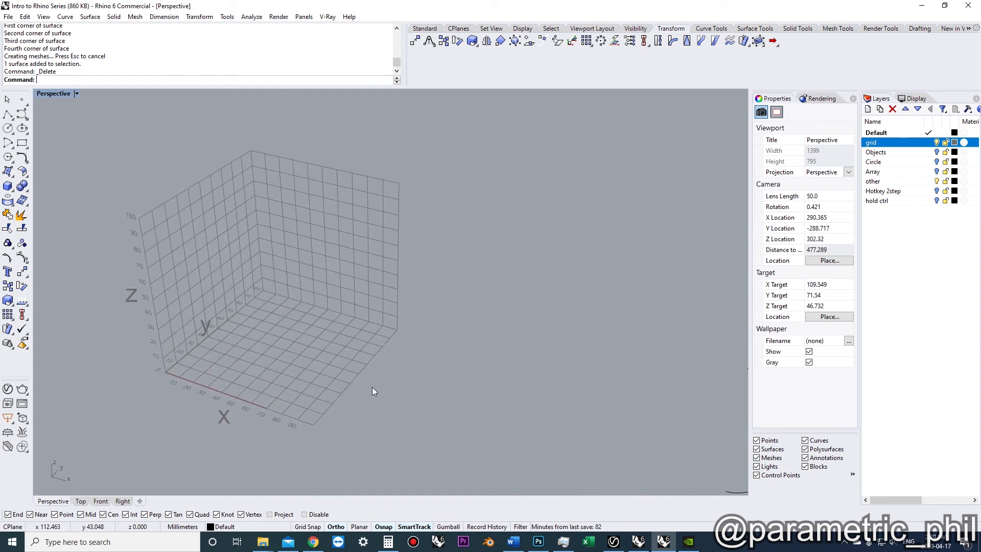
right_drag(361, 365, 399, 346)
shift+right_drag(398, 346, 388, 336)
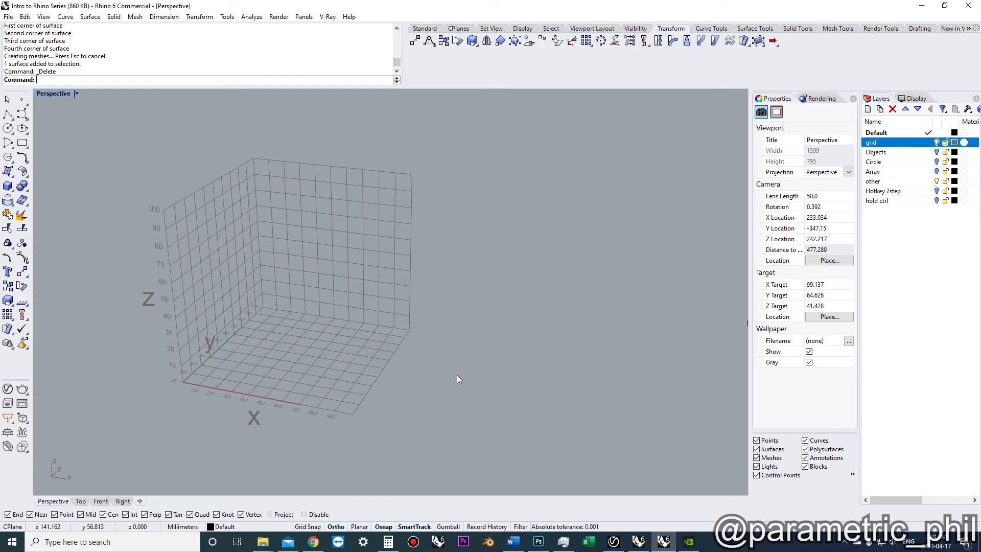
right_drag(384, 354, 359, 368)
scroll(311, 344, up, 2)
right_drag(314, 344, 340, 332)
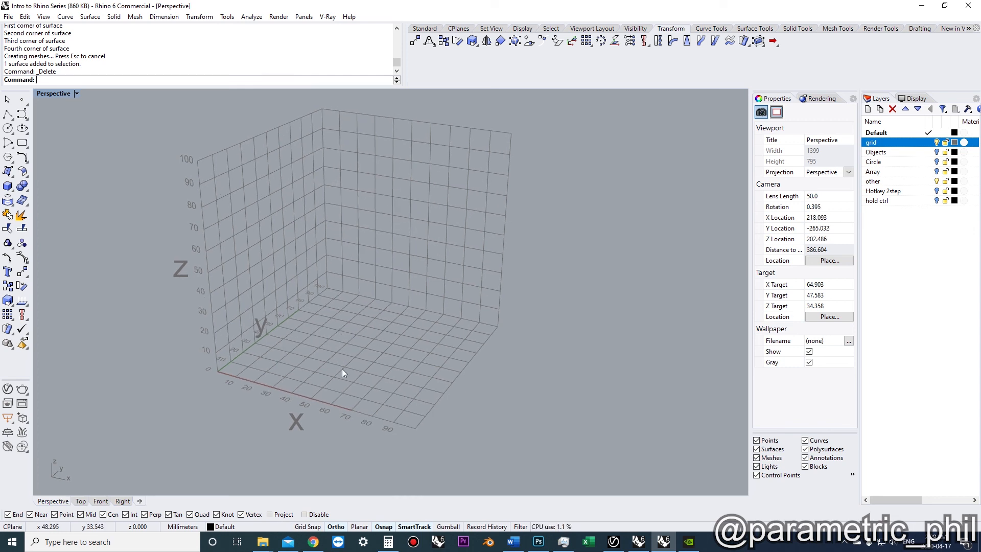
Examine the numbering along the grid's axes from the origin and compare their directions with the viewport's axis indicator
scroll(250, 342, down, 2)
right_drag(249, 342, 289, 361)
mouse_move(289, 361)
shift+right_down()
mouse_move(274, 336)
mouse_move(291, 363)
shift+right_up()
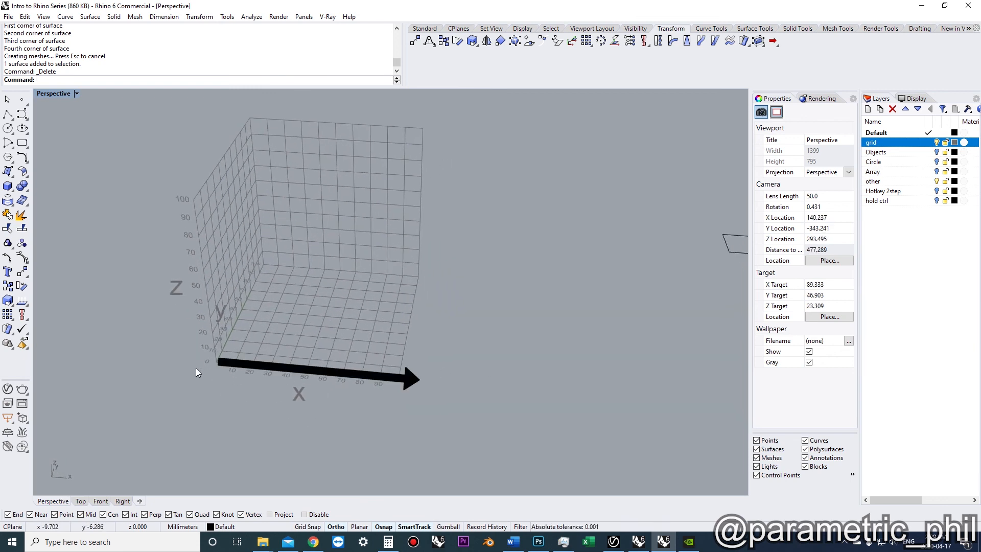
scroll(278, 368, up, 4)
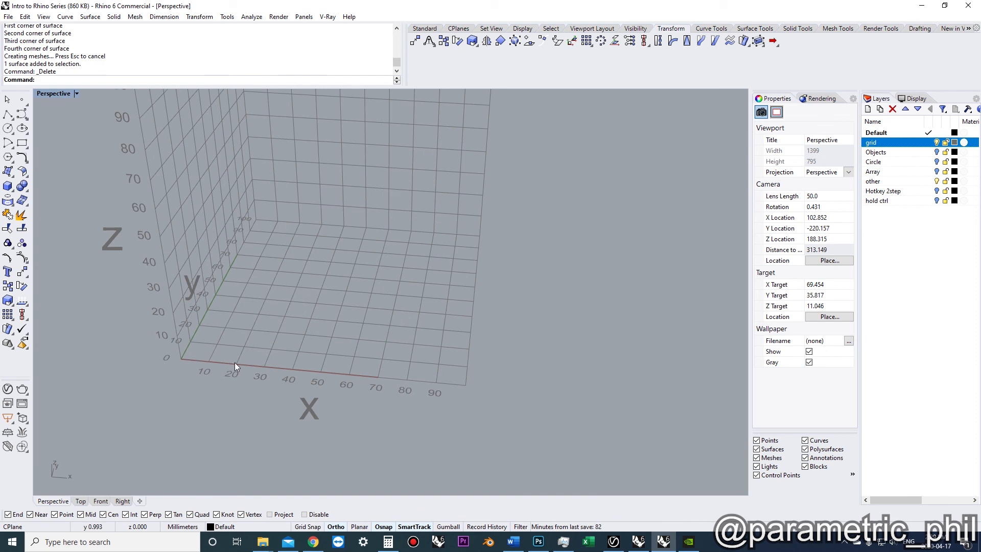
right_drag(139, 453, 84, 467)
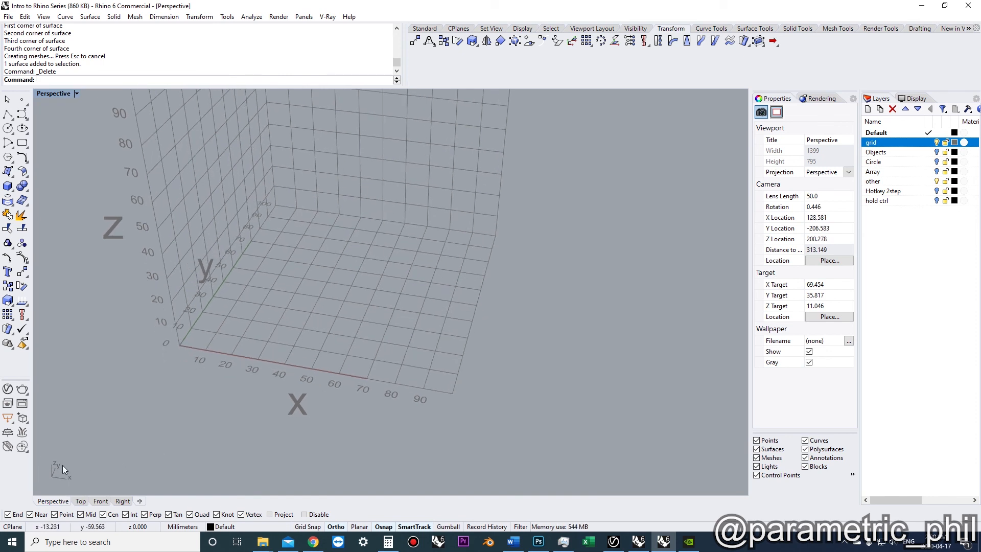
scroll(51, 476, down, 2)
shift+right_drag(48, 479, 66, 457)
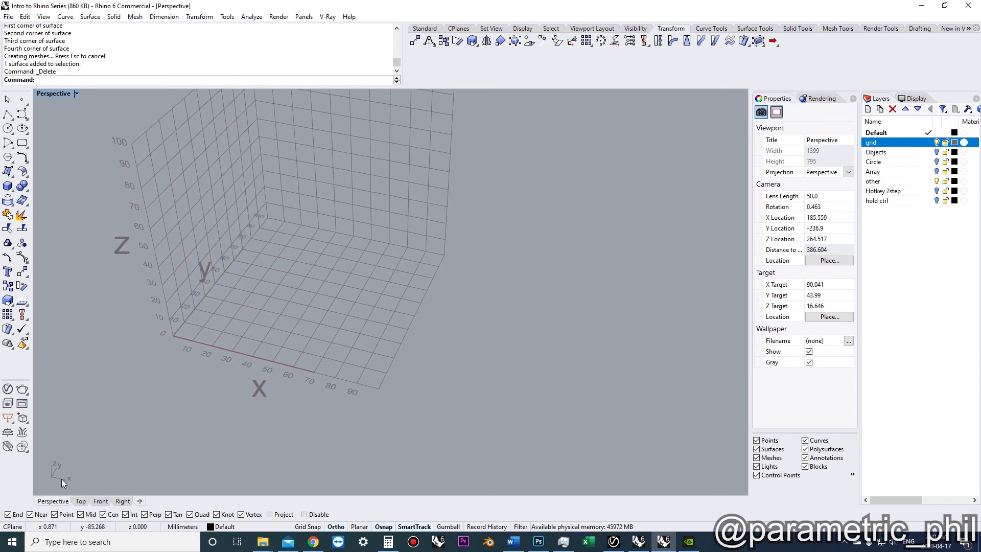
shift+right_drag(148, 360, 201, 370)
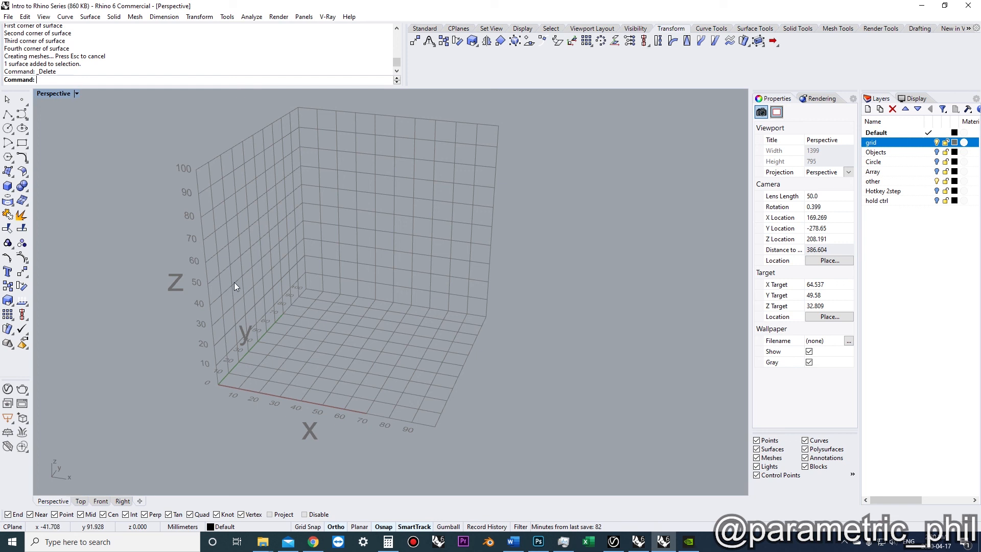
shift+right_drag(255, 306, 318, 324)
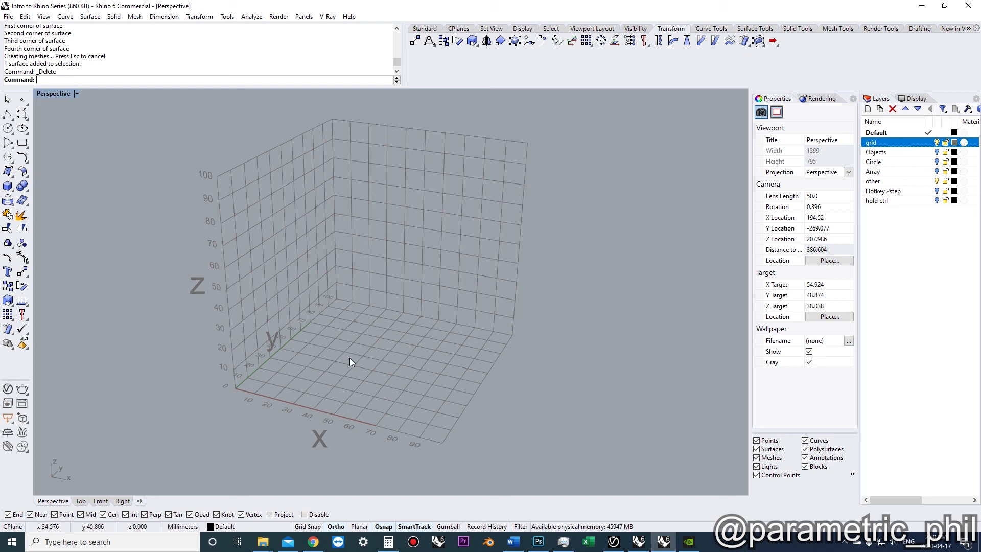
Highlight the reference grid's xy, xz and yz planes one after another to examine their orientation, then clear the selection
click(364, 370)
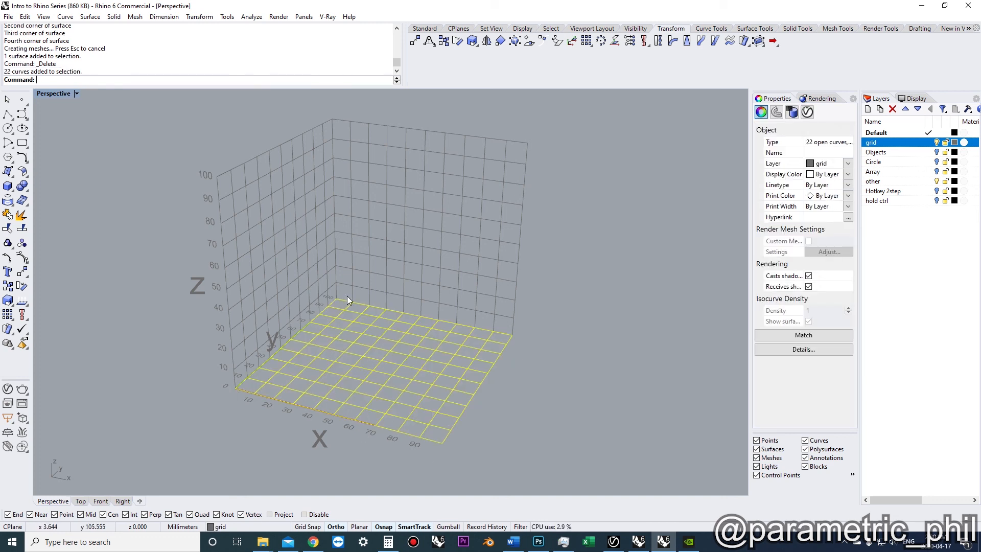
click(257, 418)
right_drag(257, 418, 434, 364)
click(388, 265)
right_drag(291, 259, 272, 289)
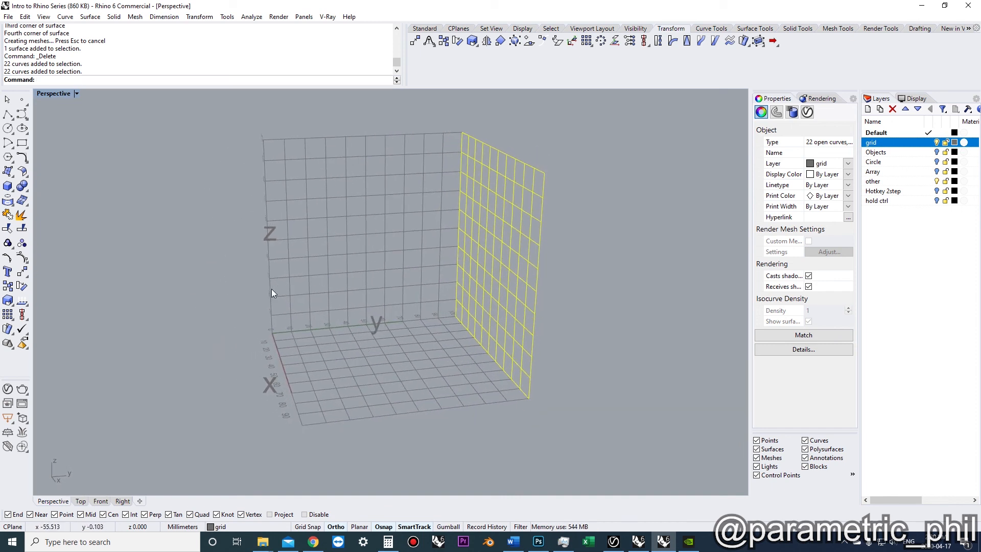
click(327, 259)
right_drag(333, 300, 323, 338)
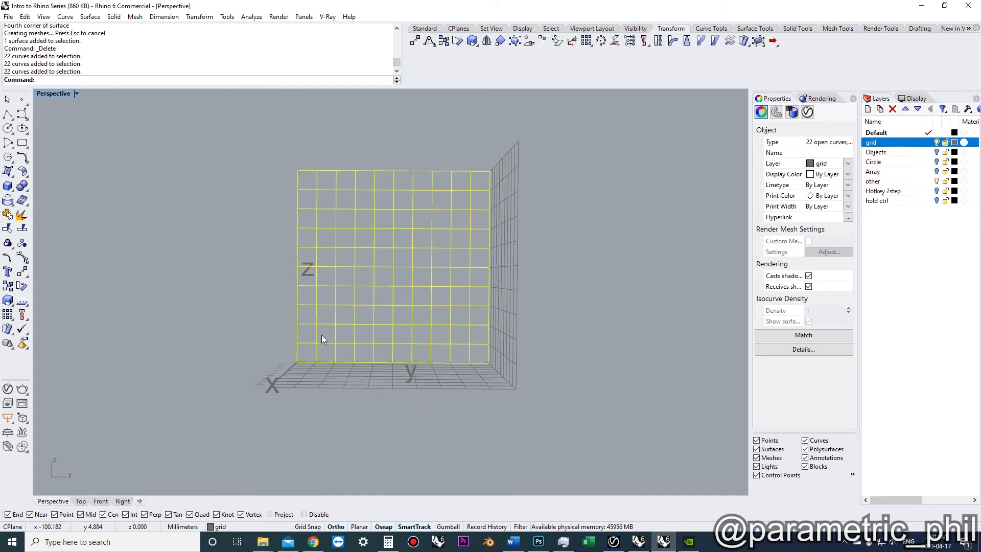
right_drag(278, 260, 509, 362)
click(500, 349)
right_drag(465, 339, 428, 367)
shift+right_drag(428, 367, 394, 349)
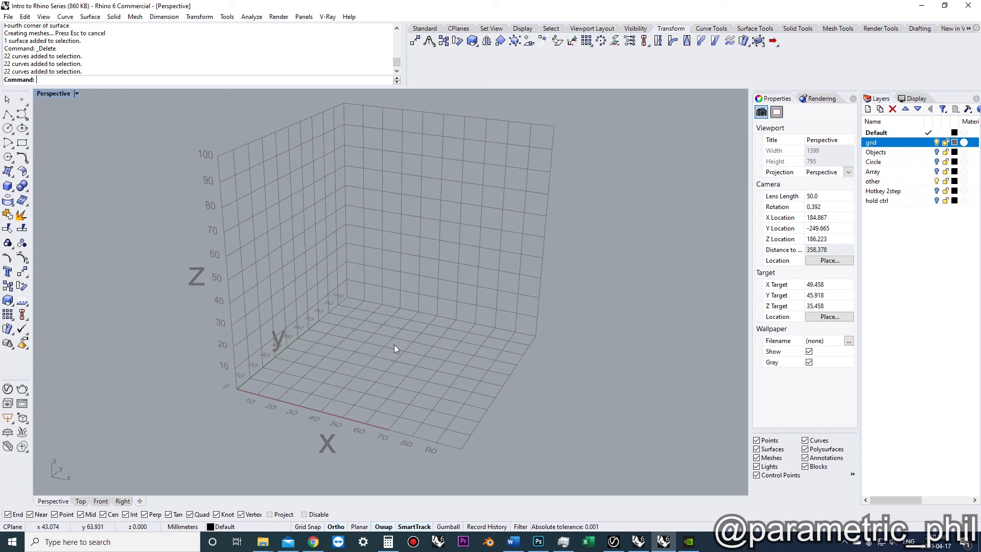
Lock the grid layer so the reference grid cannot be selected while drawing
right_drag(392, 345, 433, 341)
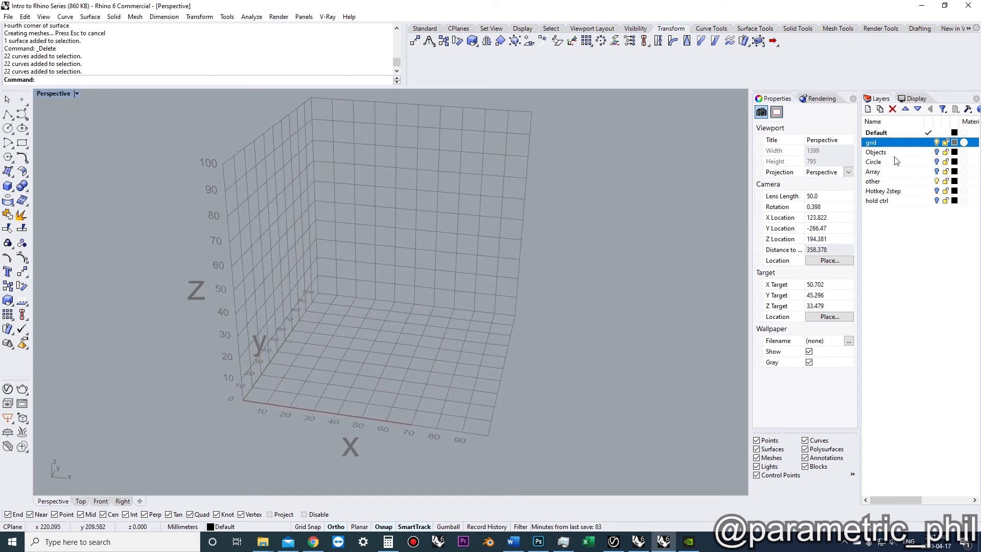
click(945, 143)
right_drag(649, 258, 533, 340)
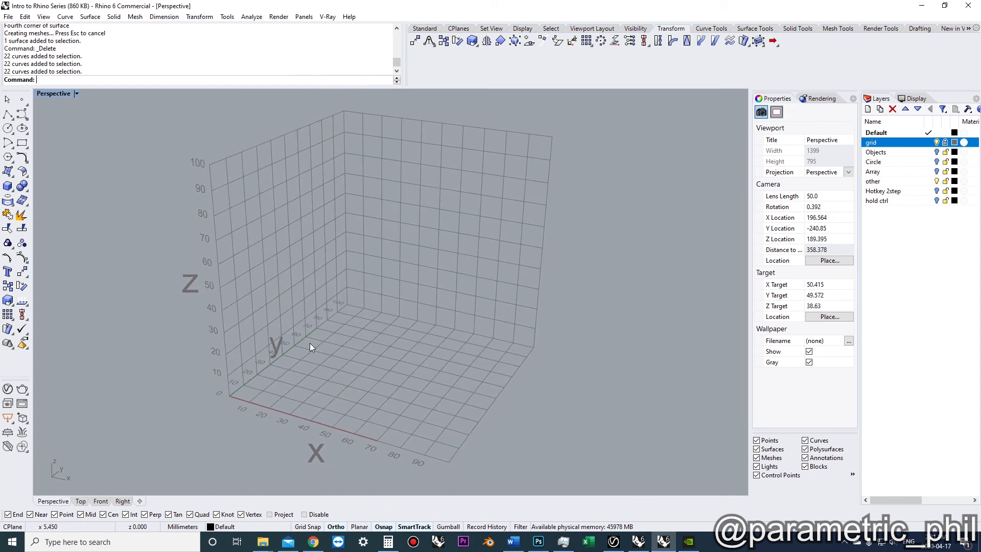
mouse_move(305, 351)
right_down()
mouse_move(325, 371)
mouse_move(302, 360)
right_up()
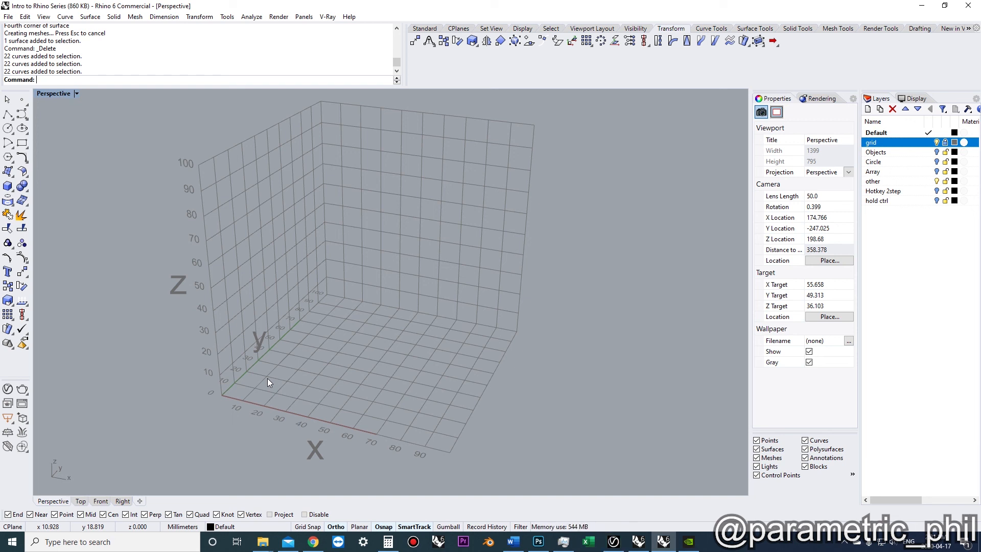
scroll(208, 425, up, 2)
right_drag(208, 425, 171, 354)
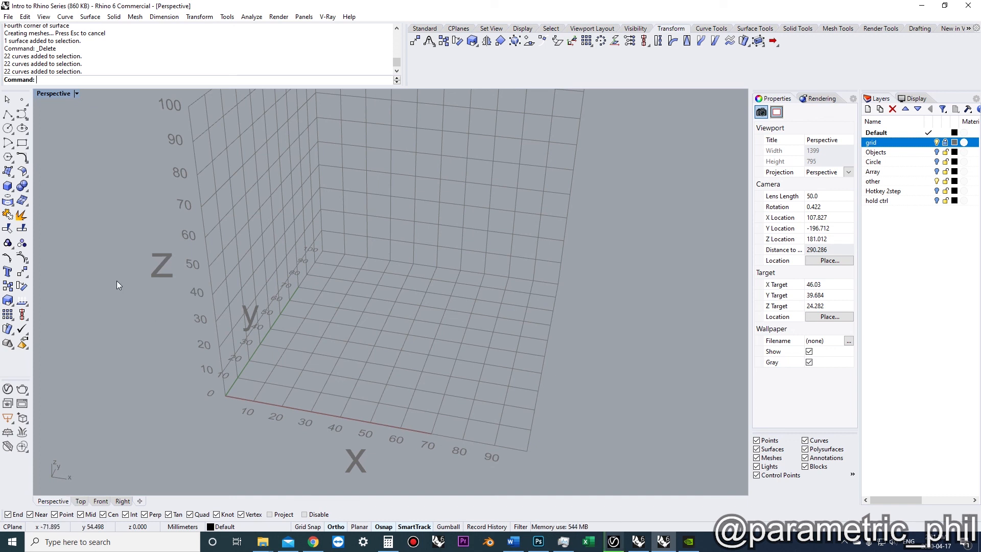
Start a polyline at absolute coordinates 0,0,0 and set its second point at 0,60,0 along the y axis
click(22, 114)
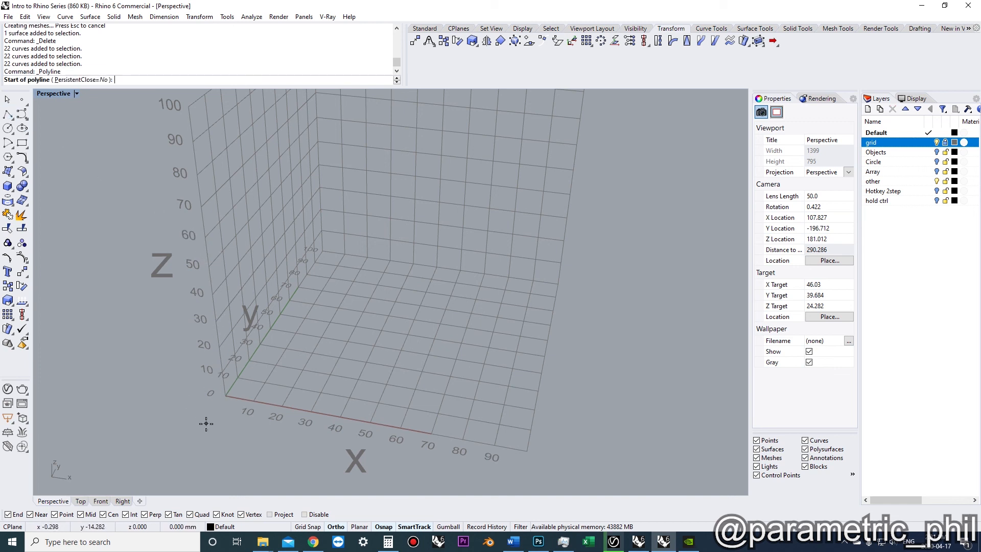
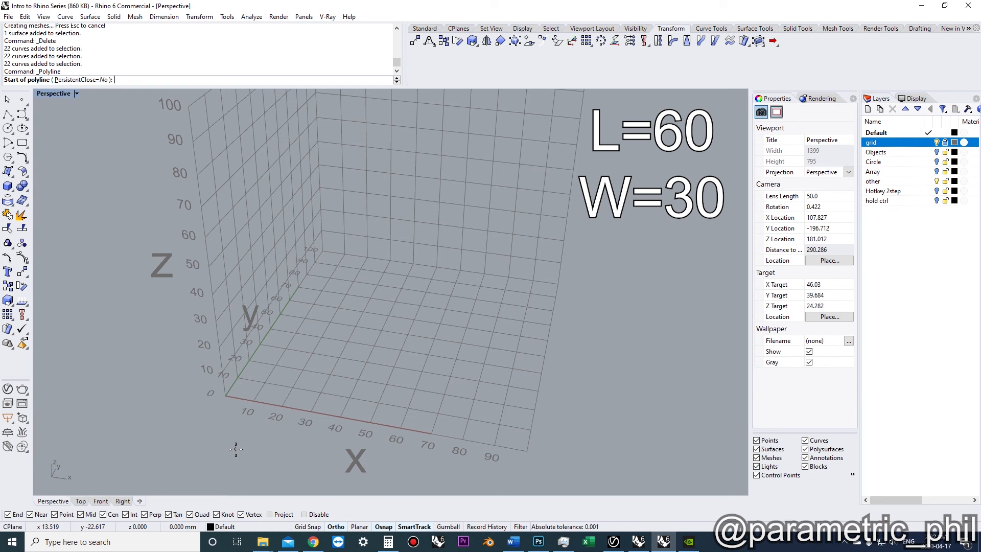
text(0,0,0)
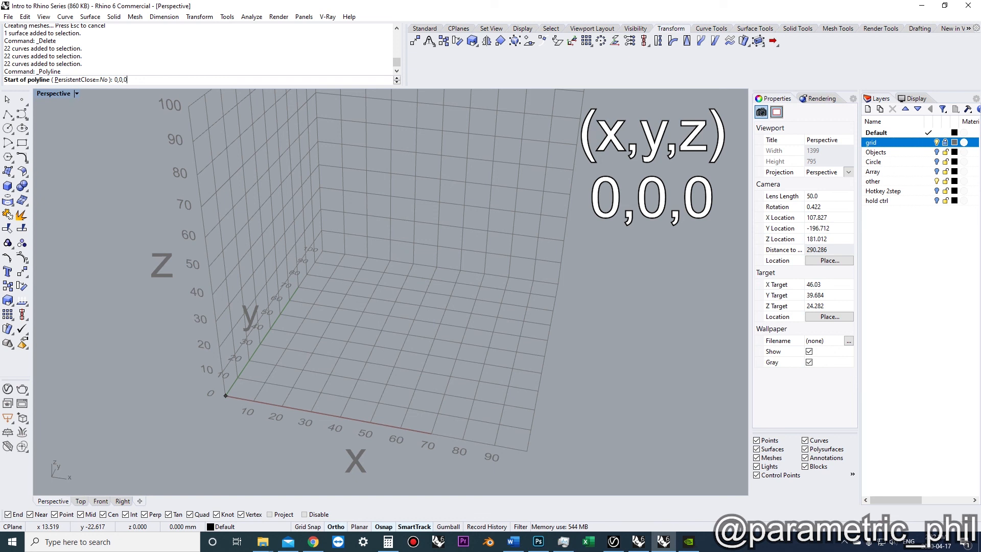
key(Return)
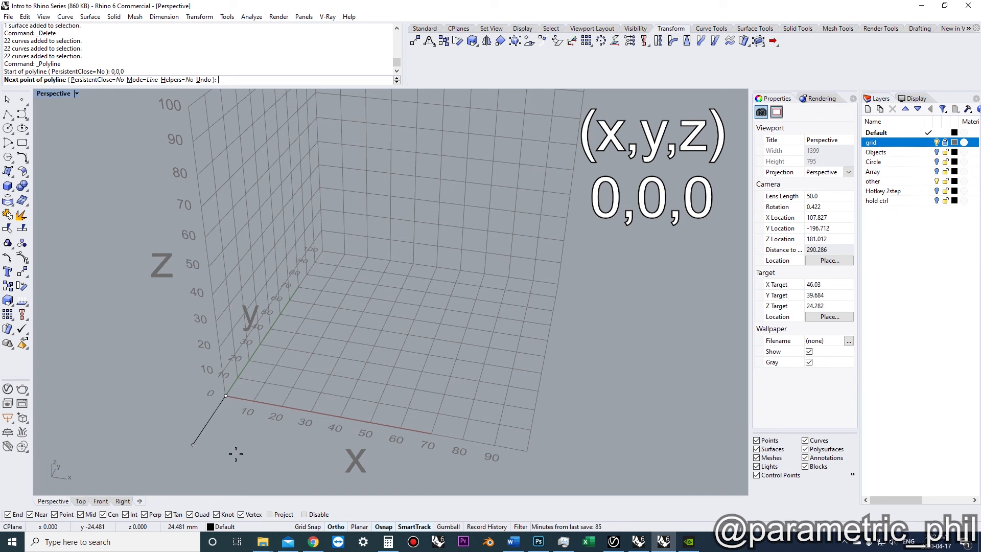
text(0,60)
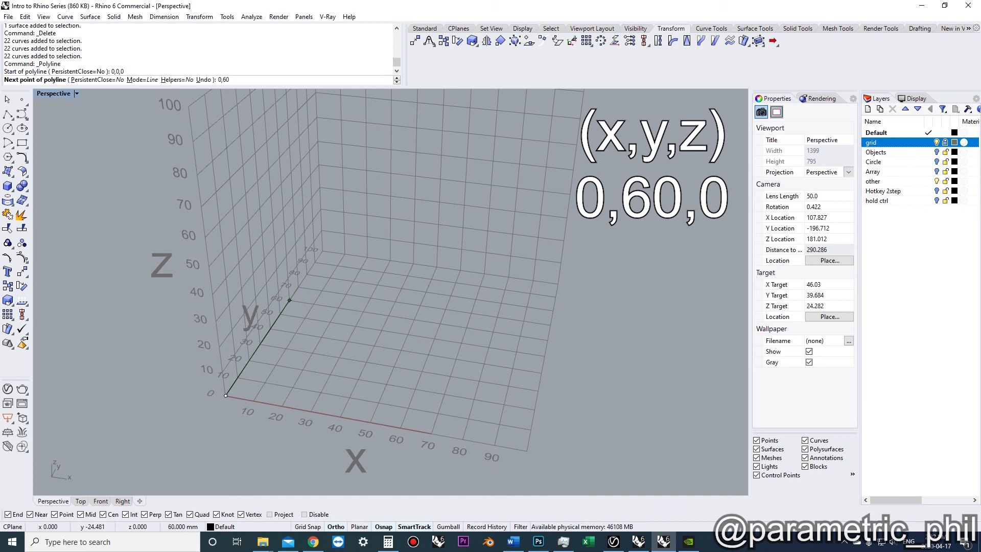
text(,0)
key(Return)
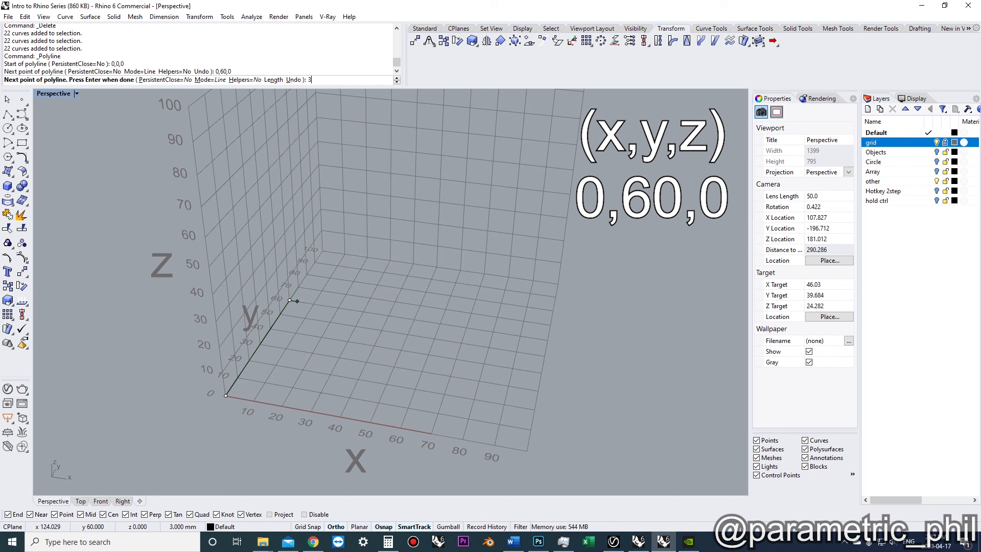
Continue the polyline through absolute points 30,60,0 and 30,0,0, and finish the rectangle with the Close option
text(30,60,0)
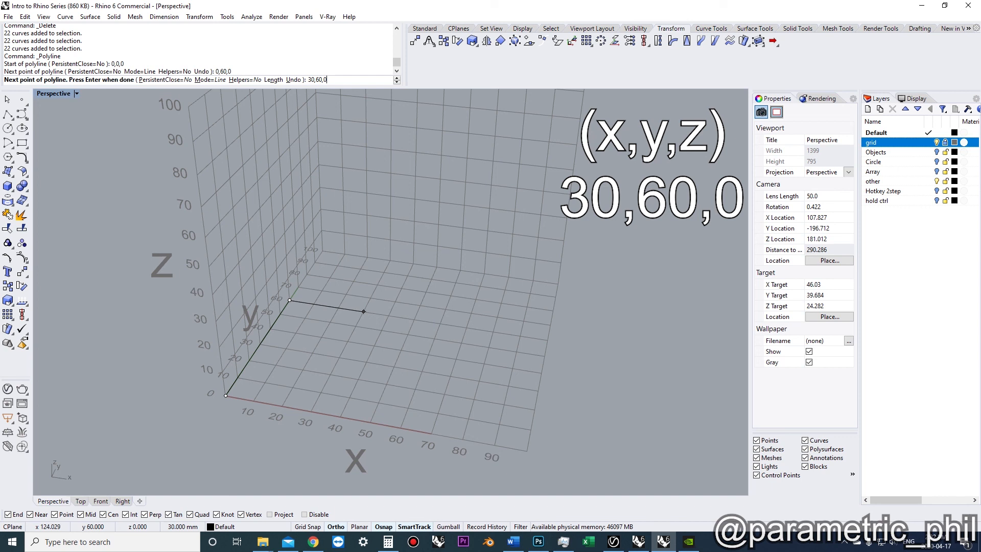
key(Return)
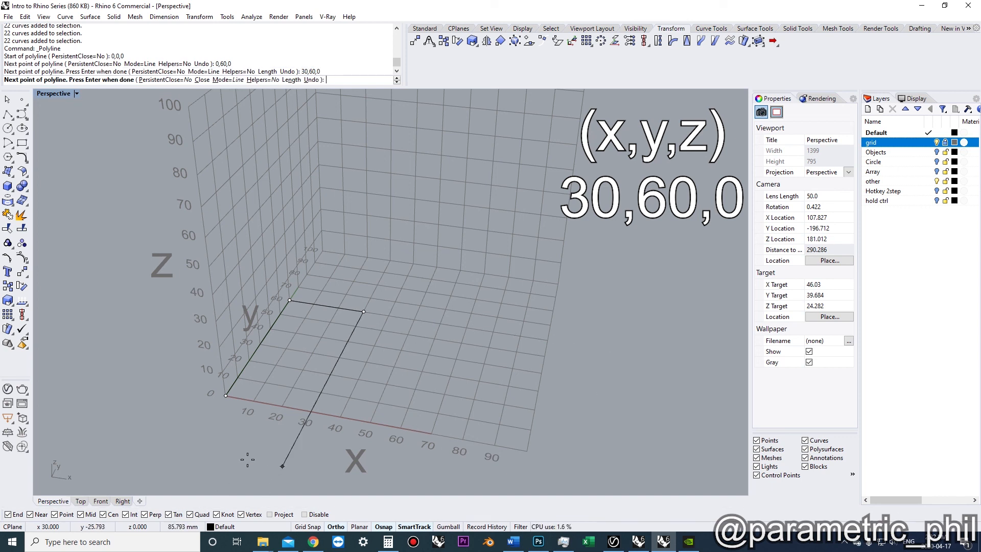
text(30,0)
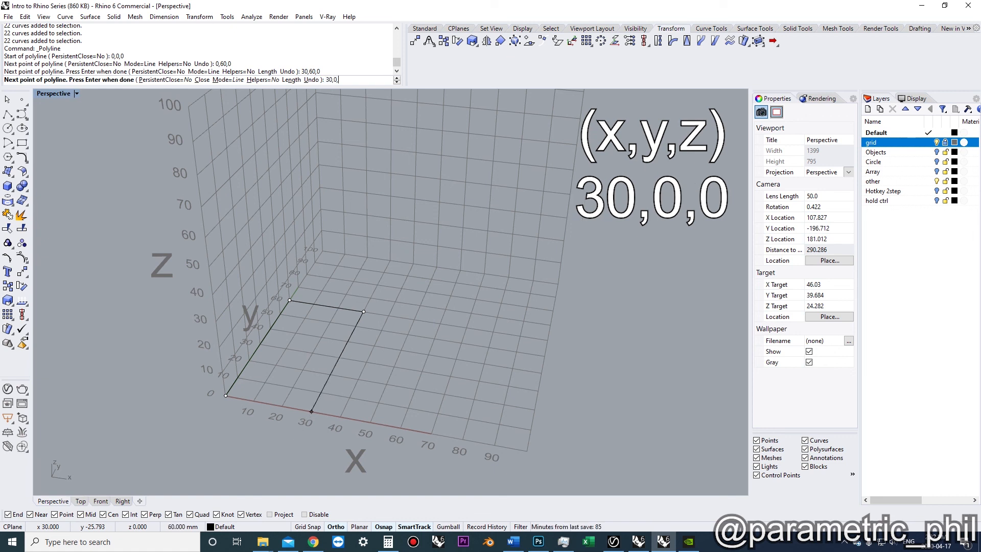
text(,0)
key(Return)
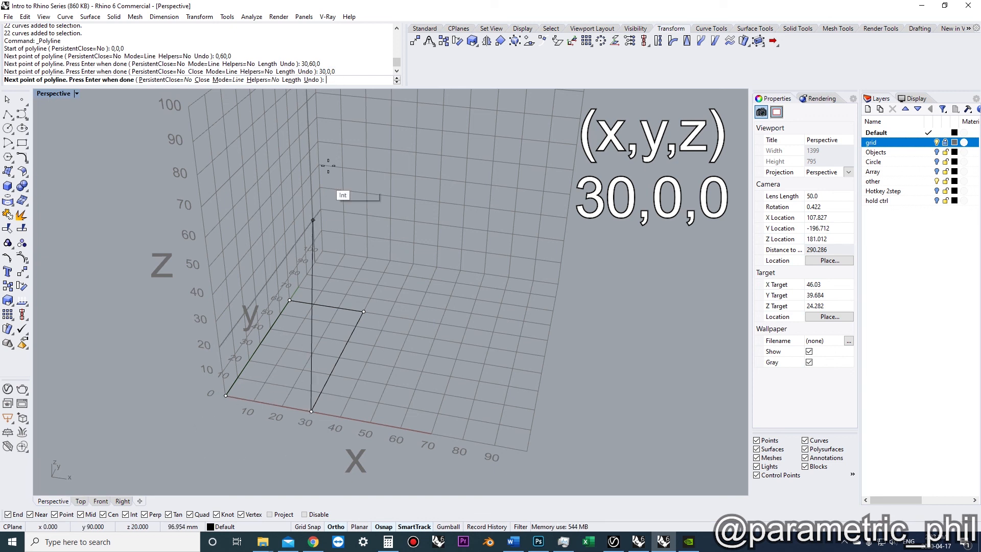
click(203, 81)
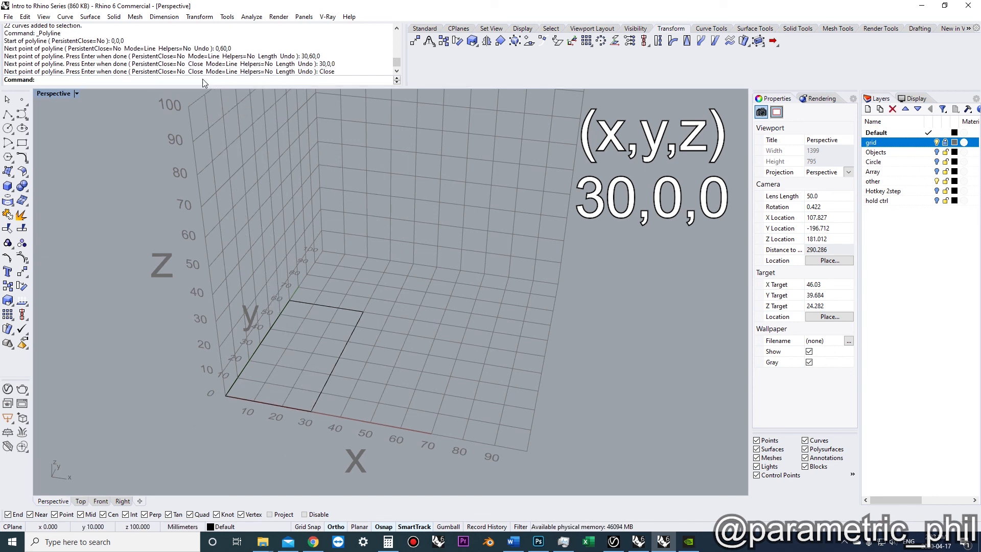
Select the closed rectangle drawn with absolute coordinates and delete it
shift+right_drag(317, 377, 308, 350)
right_drag(307, 350, 374, 330)
scroll(302, 345, up, 4)
click(321, 349)
scroll(321, 350, down, 2)
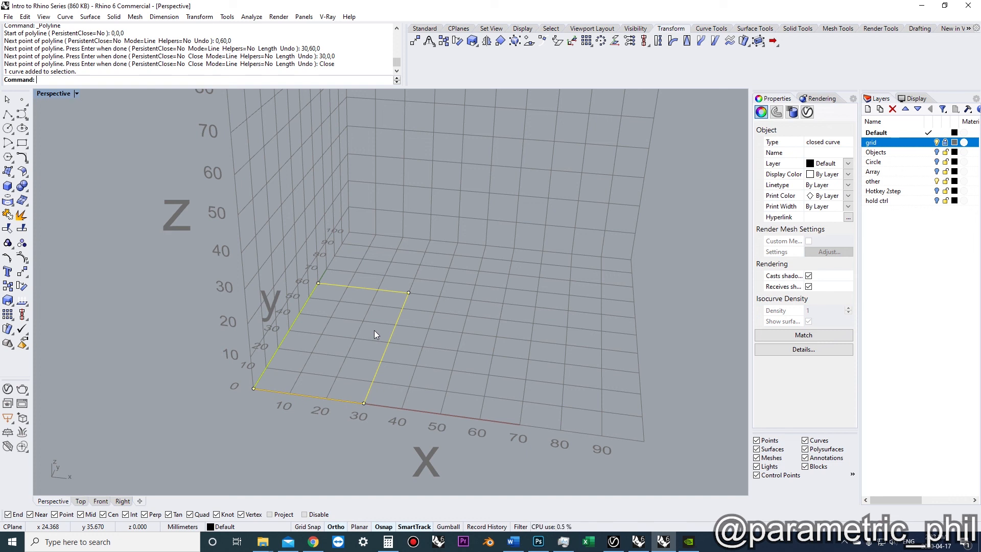
key(Delete)
Start a new polyline at 0,0,0 and add its second point with the relative coordinates @0,60,0
right_drag(373, 330, 308, 372)
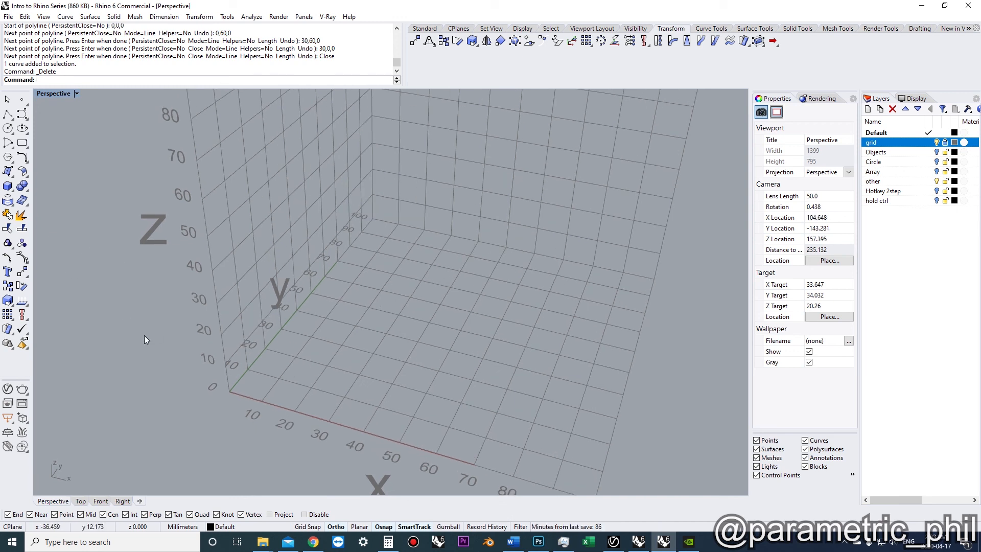
click(8, 114)
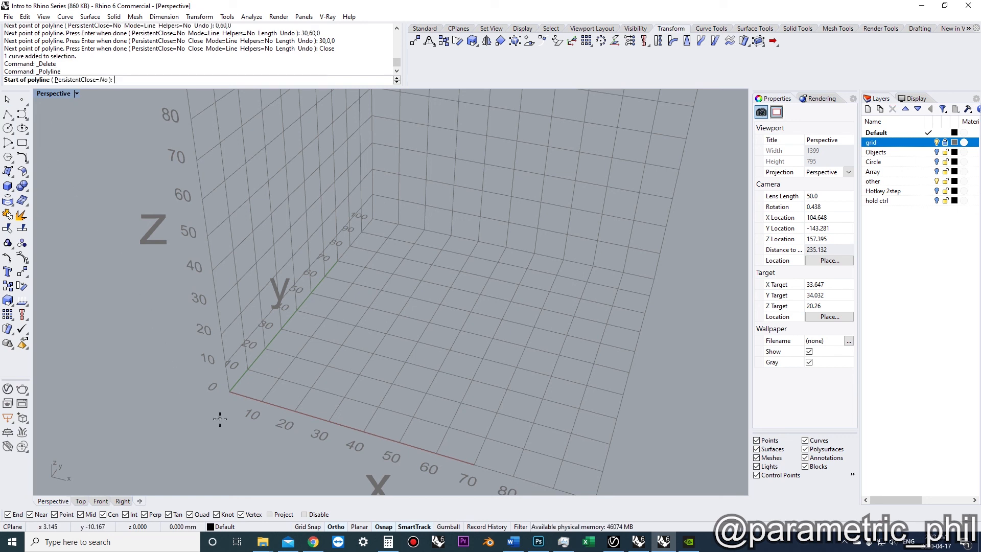
text(0,0,0)
key(Return)
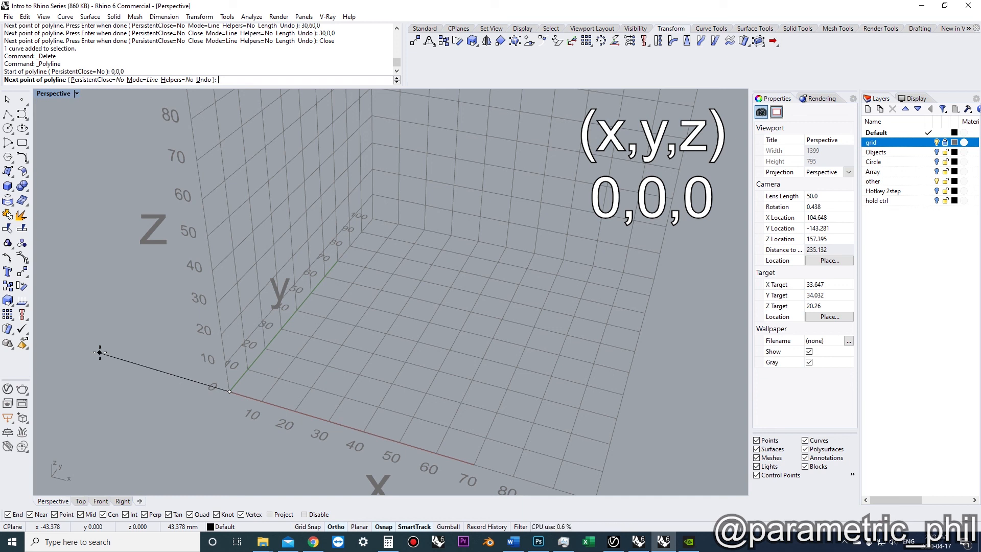
key(F8)
text(@)
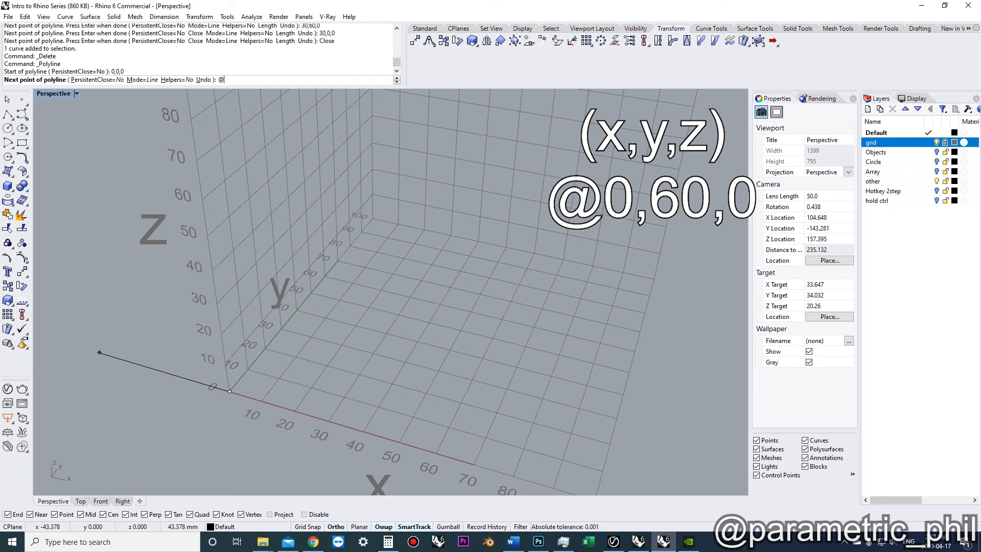
text(0,60,0)
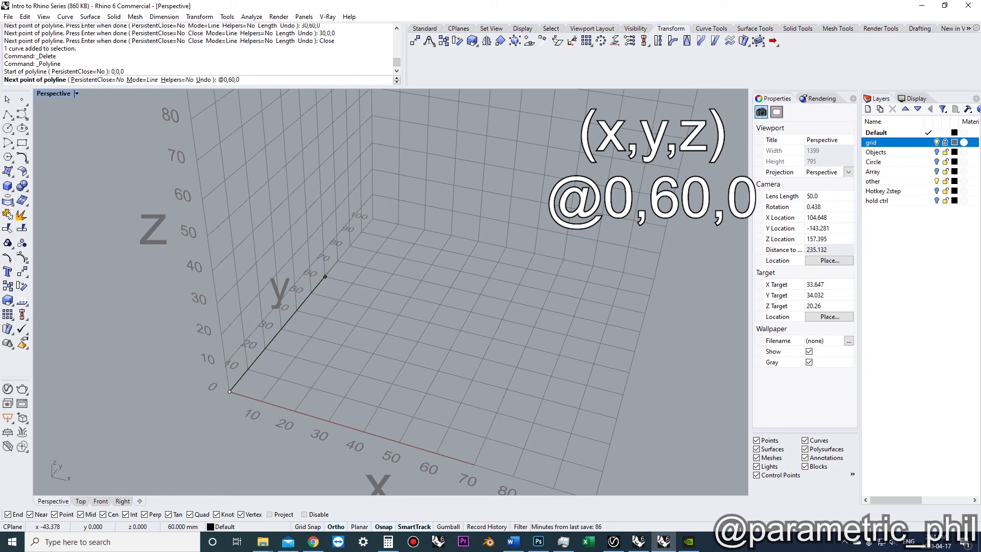
key(Return)
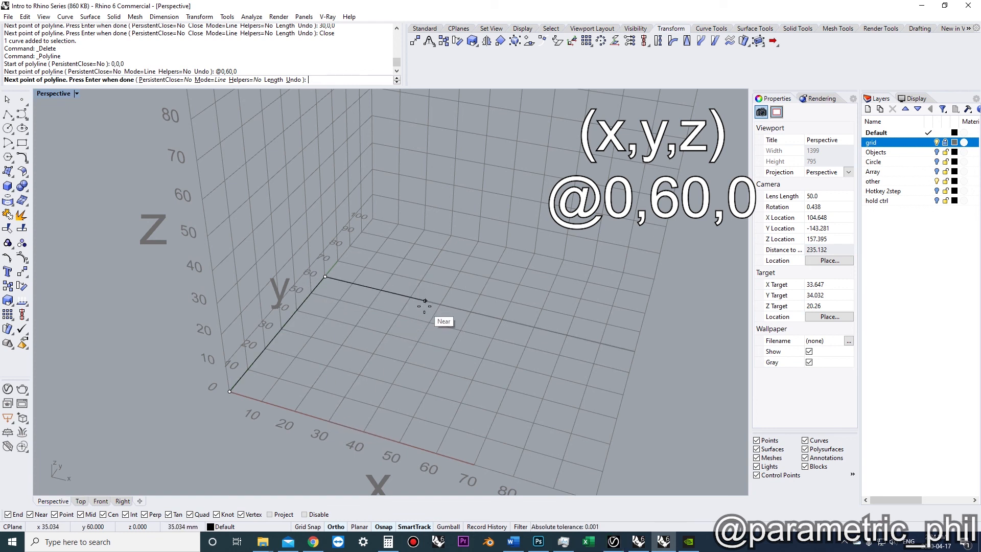
right_drag(368, 307, 360, 282)
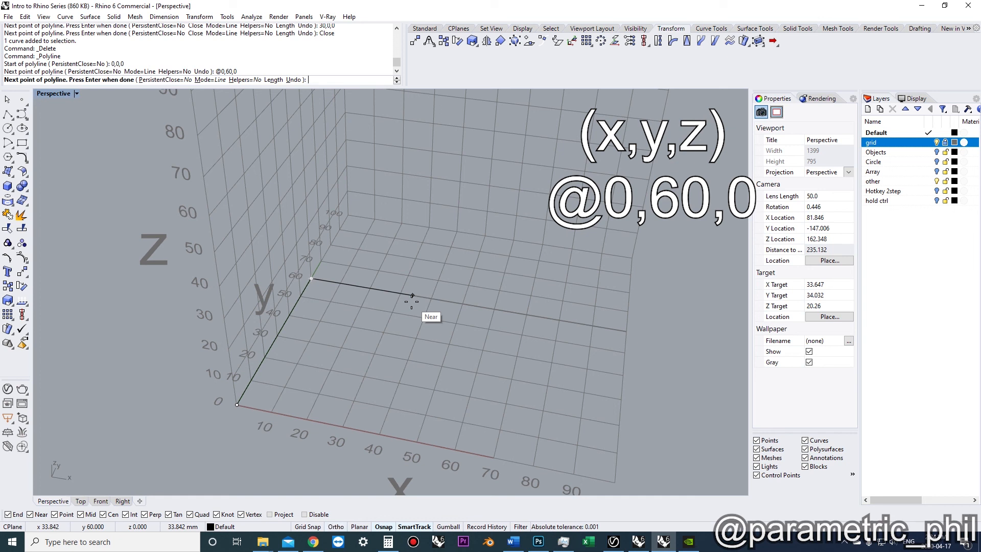
text(@30,0,0)
key(Return)
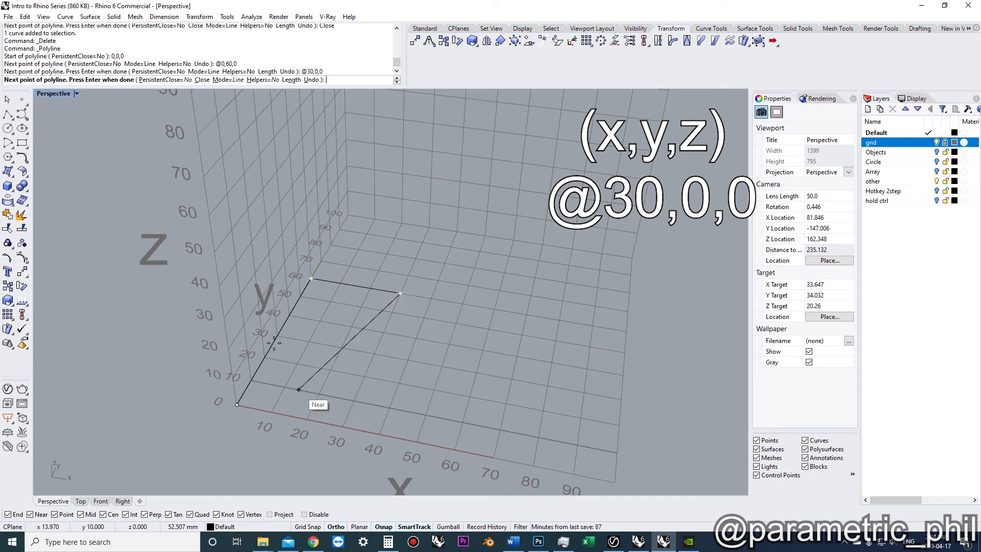
scroll(305, 397, down, 2)
right_drag(322, 417, 285, 410)
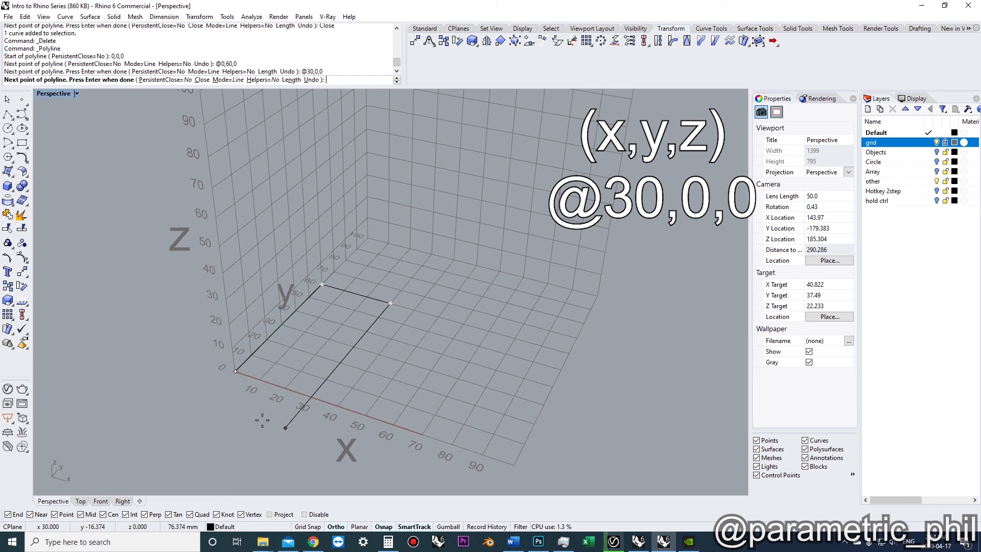
text(@)
scroll(378, 381, up, 2)
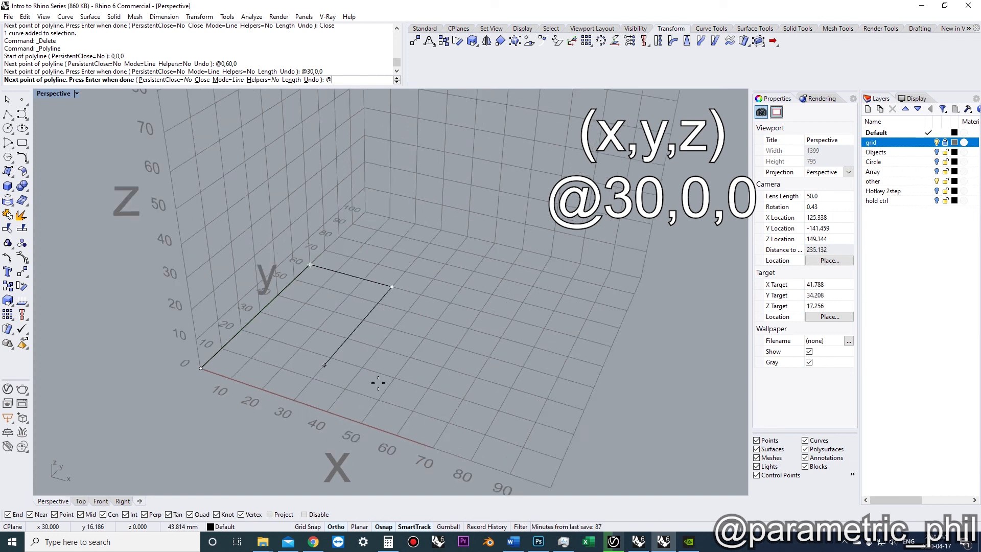
right_drag(378, 381, 390, 389)
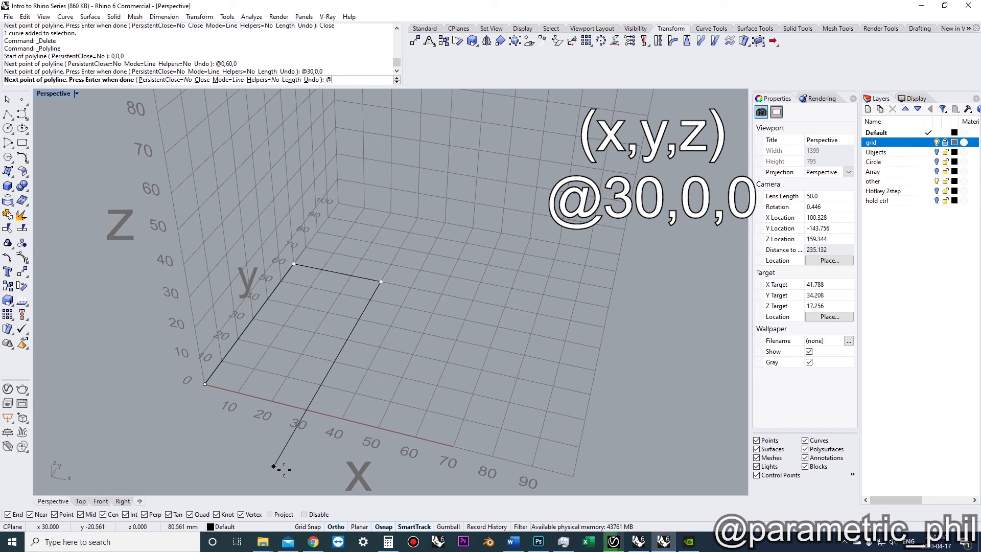
text(,-60)
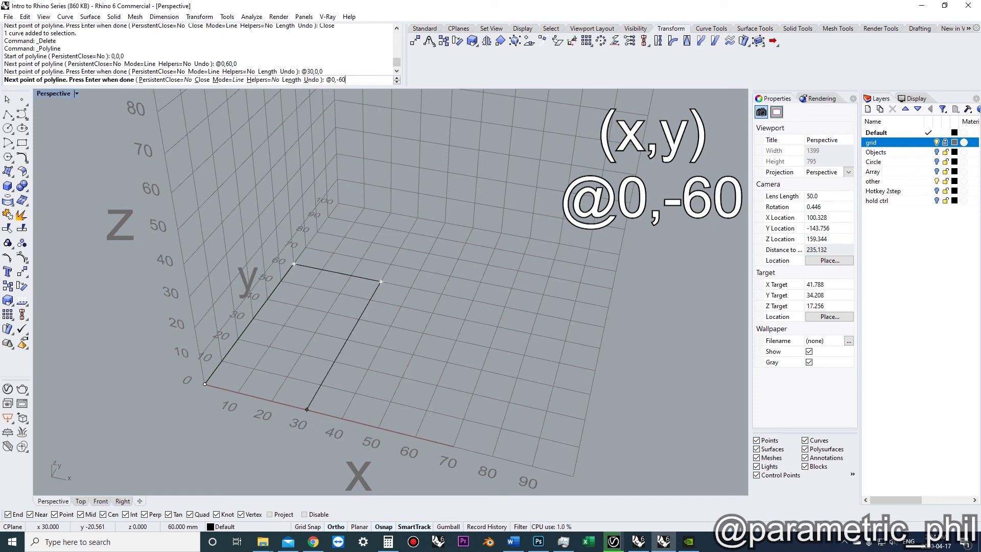
key(Return)
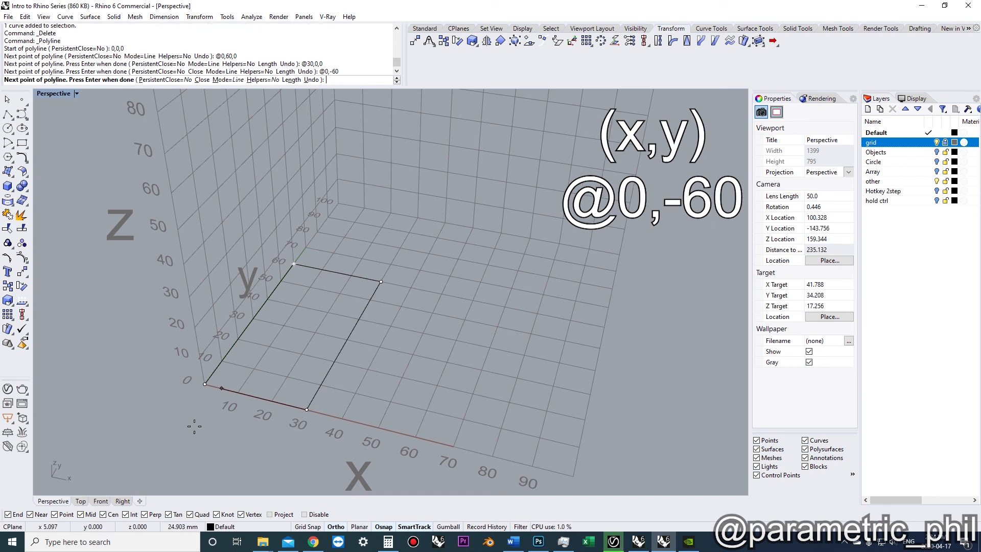
text(0,0,0)
key(Return)
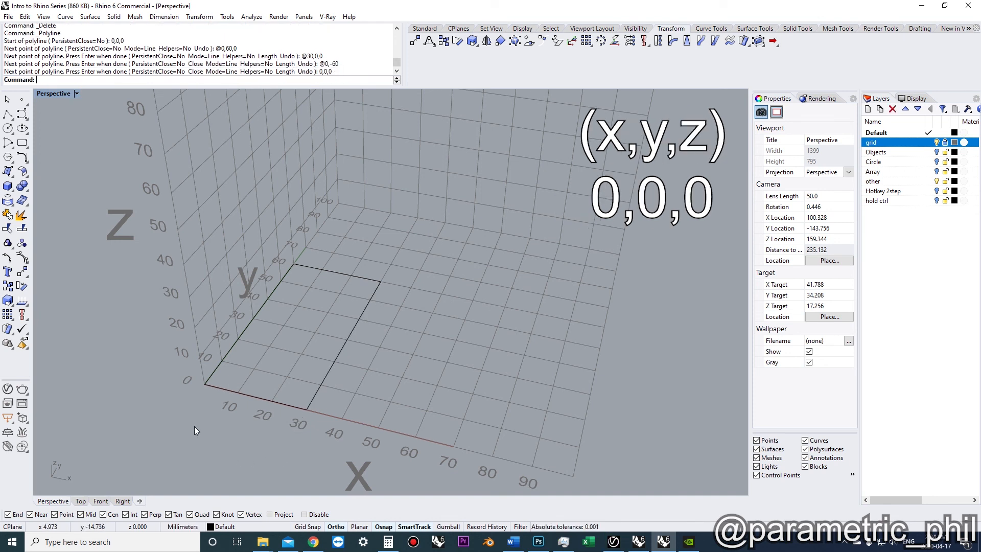
Select the rectangle drawn with relative coordinates and delete it
right_drag(185, 407, 292, 347)
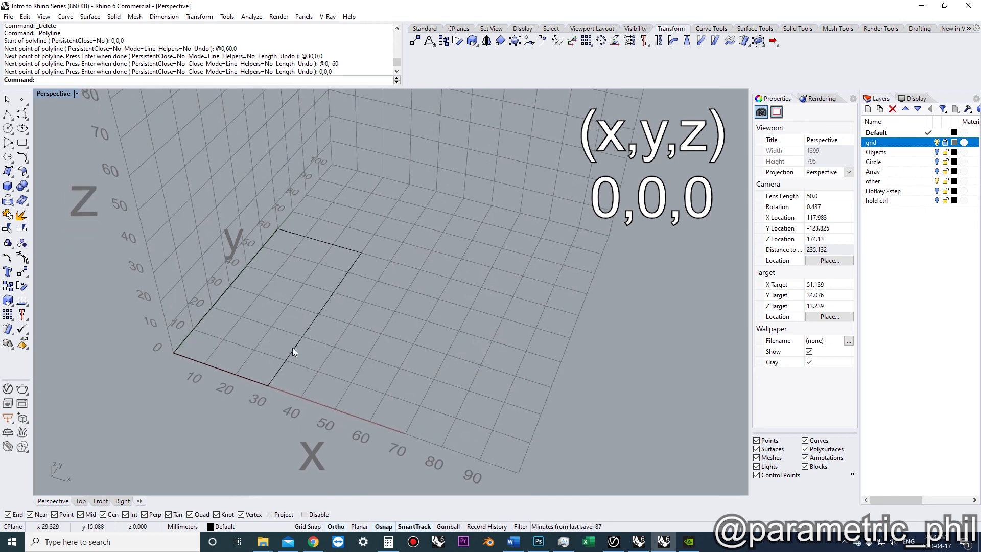
click(293, 347)
key(Delete)
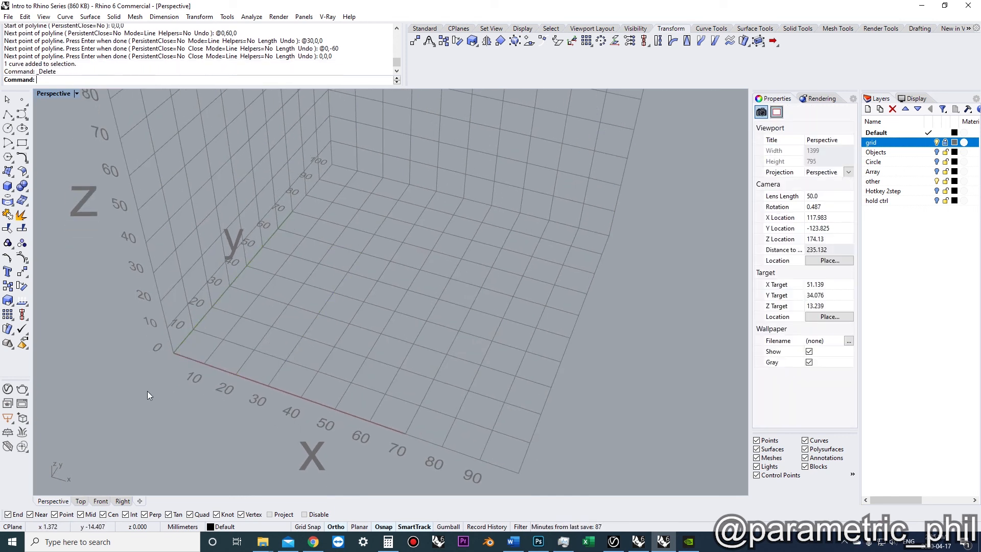
click(8, 115)
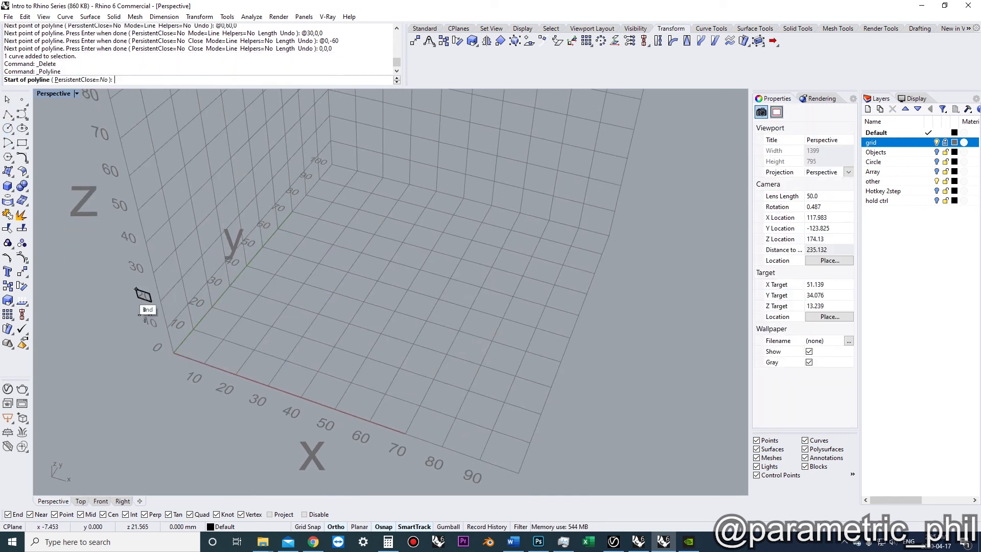
click(173, 353)
scroll(227, 365, up, 2)
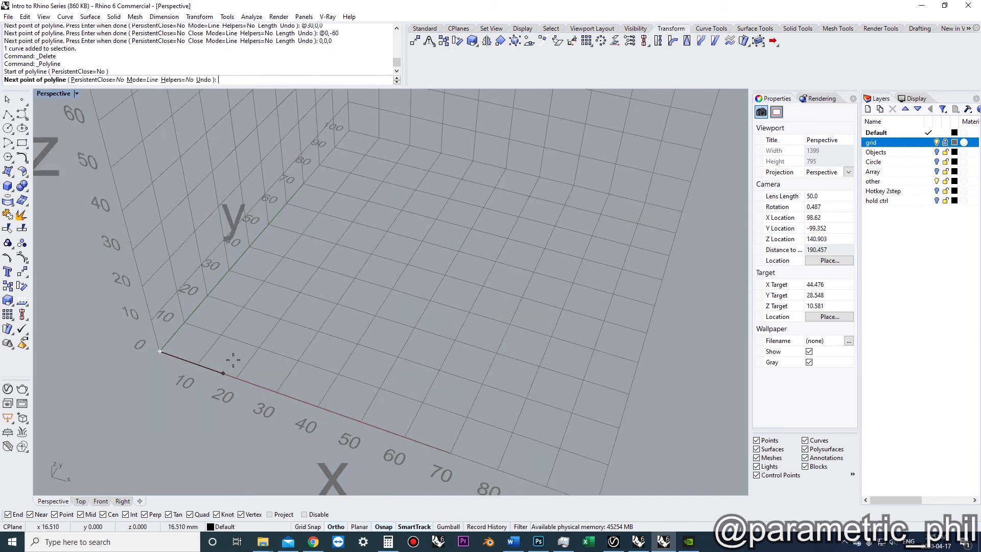
scroll(225, 343, up, 2)
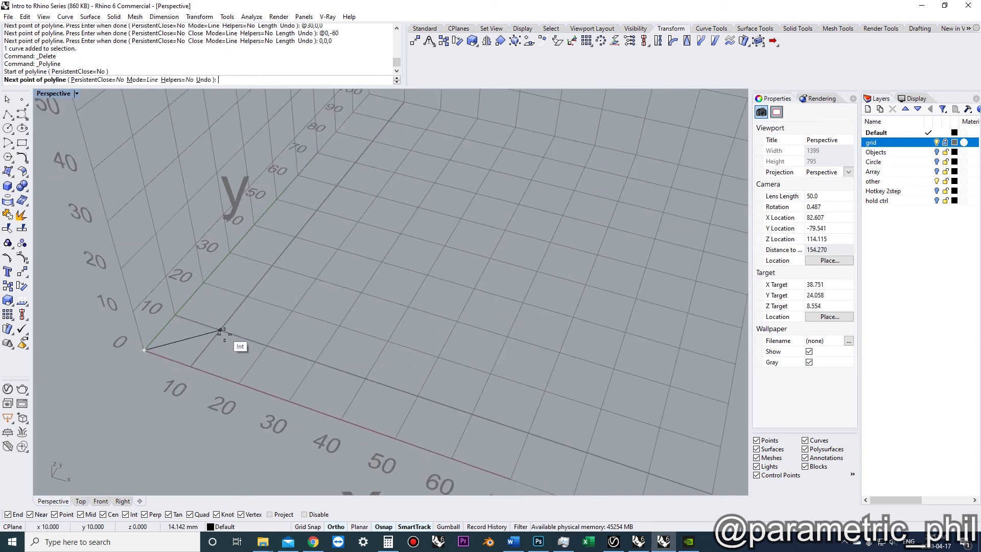
text(@10,10)
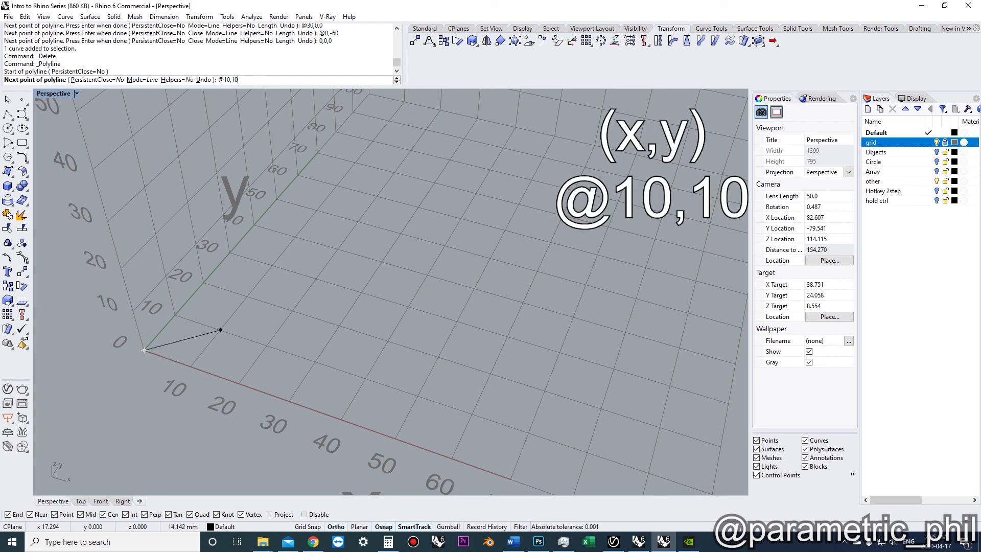
key(Return)
scroll(247, 339, down, 2)
right_drag(248, 337, 236, 353)
mouse_move(280, 298)
shift+right_down()
mouse_move(263, 332)
mouse_move(290, 304)
shift+right_up()
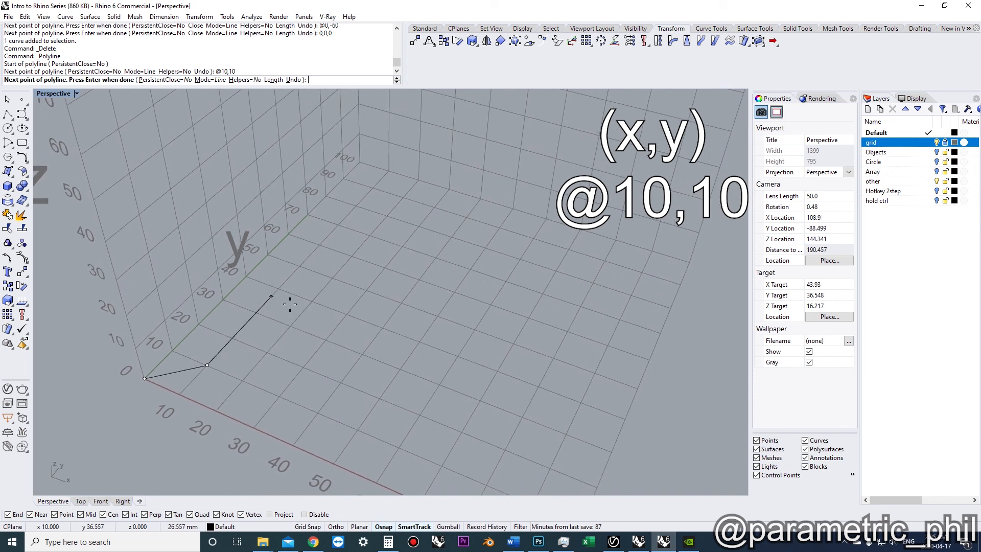
text(@0,50)
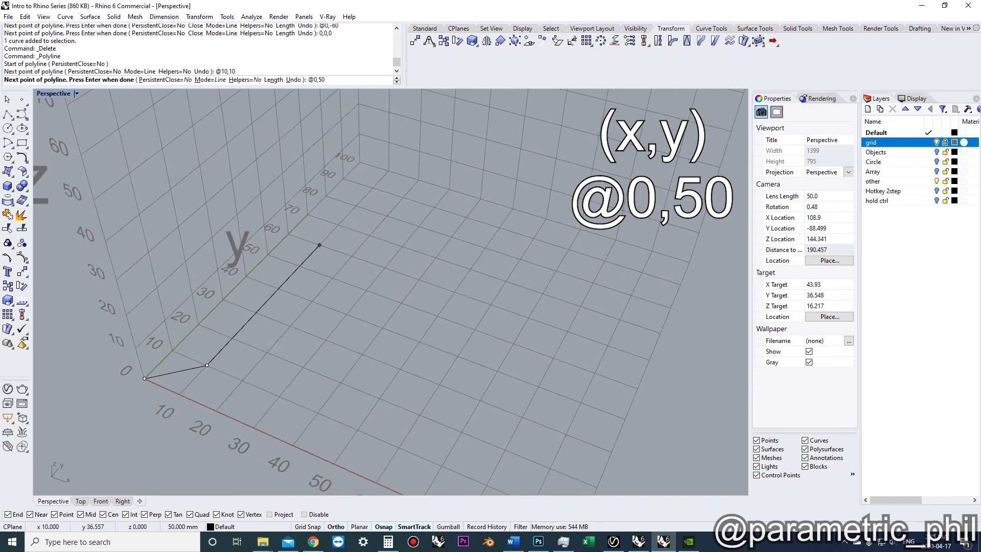
key(Return)
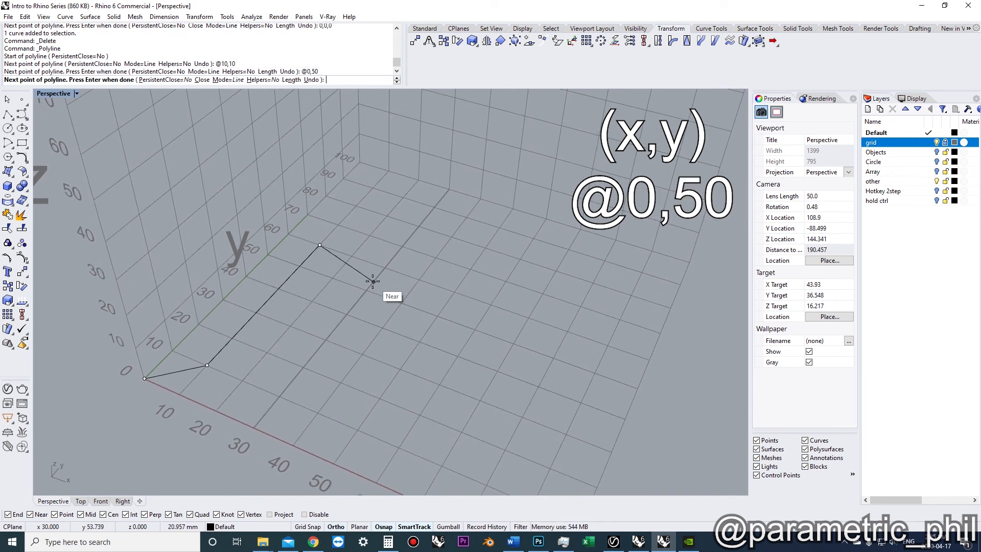
key(shift)
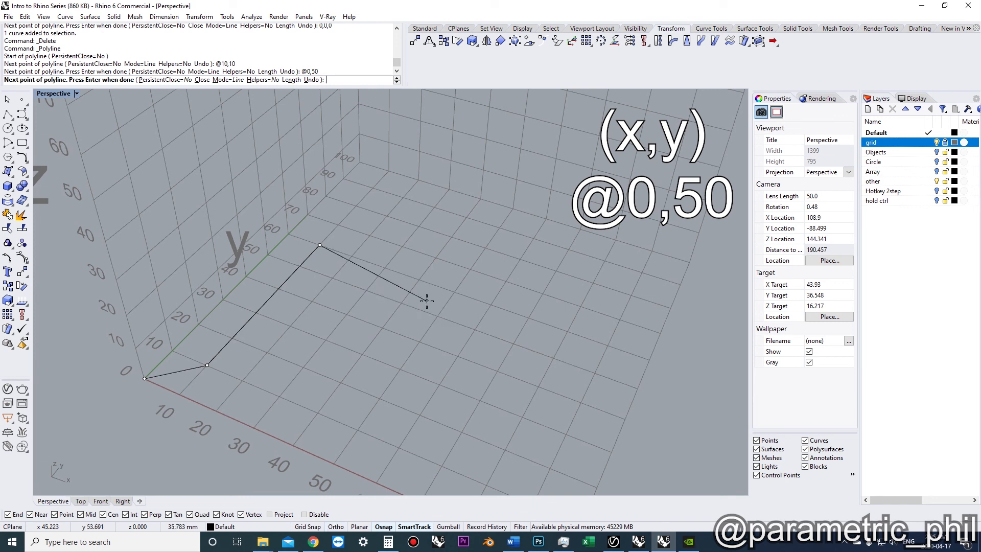
text(@4)
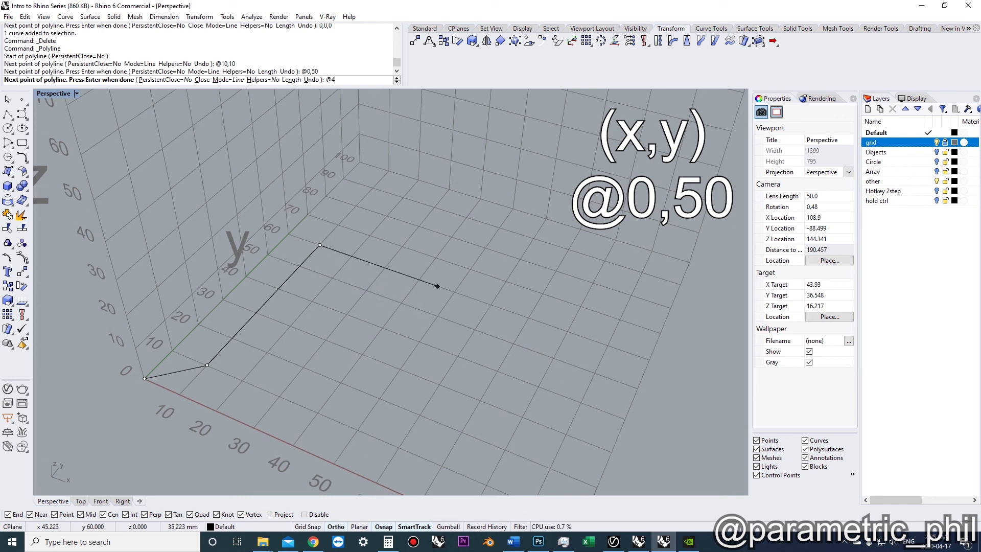
text(0)
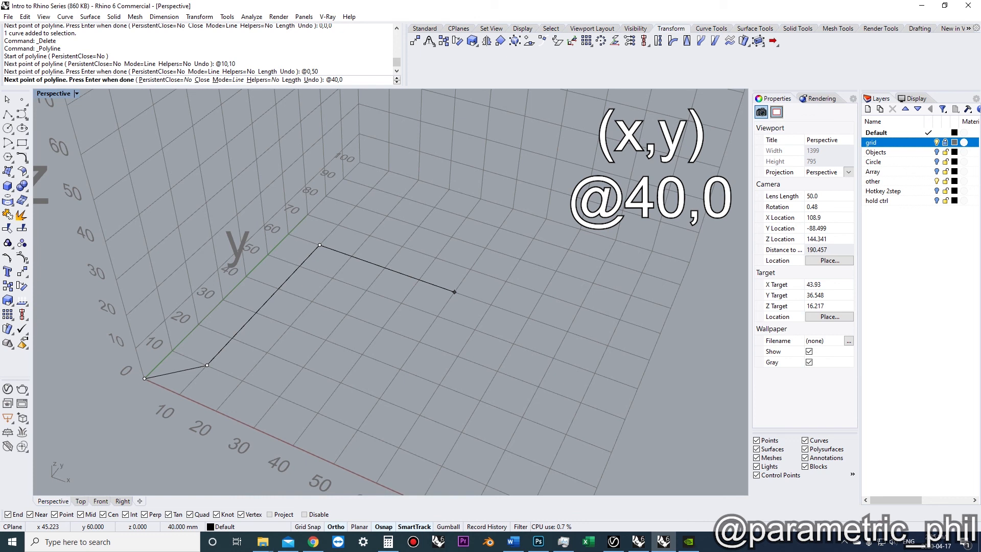
key(Return)
scroll(449, 295, down, 2)
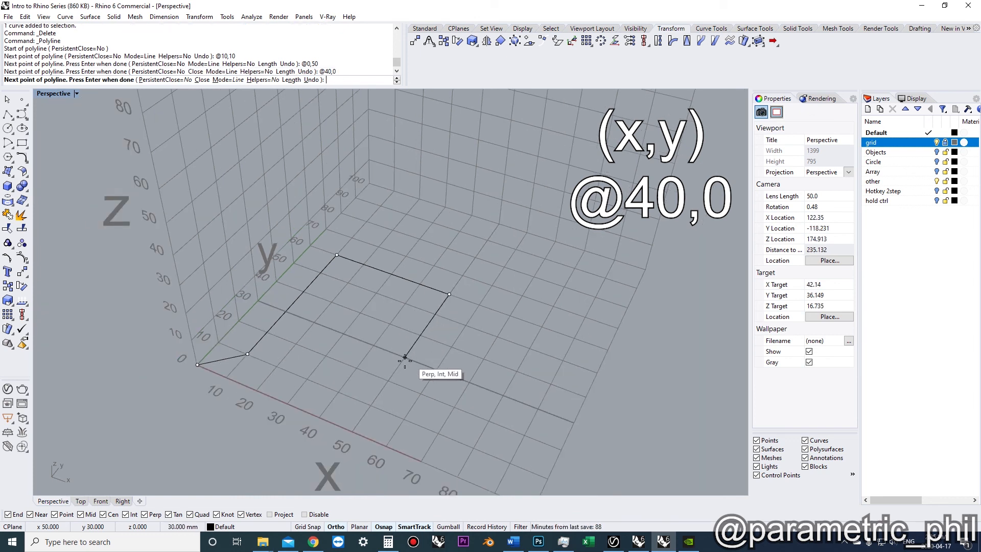
key(Escape)
right_drag(227, 389, 200, 372)
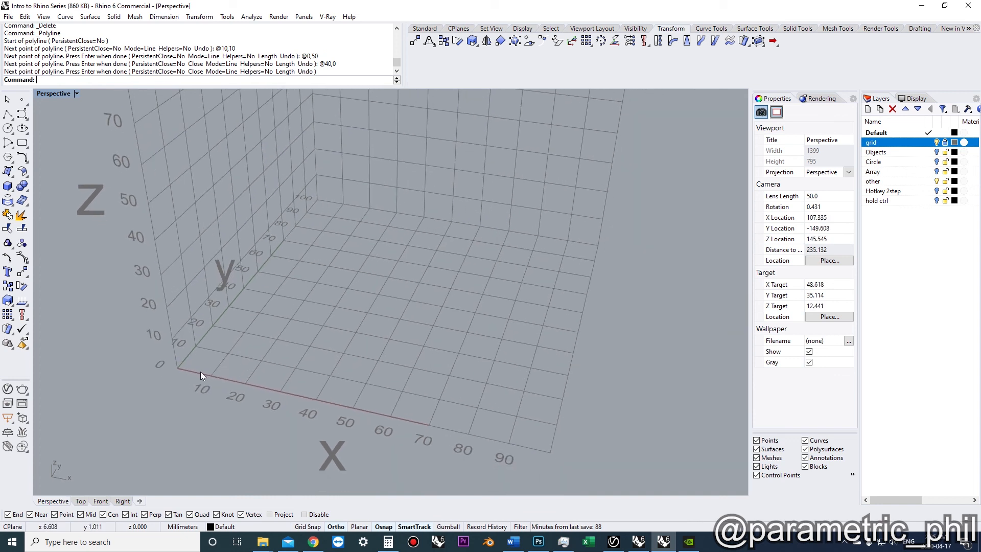
Start a new polyline at the origin and draw a 50 mm segment along the y axis
scroll(153, 378, up, 3)
key(Return)
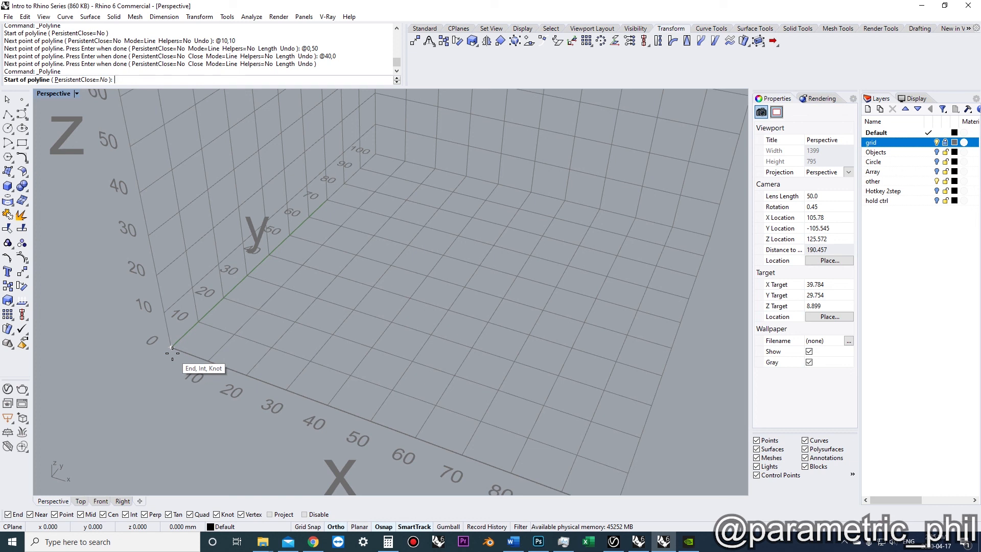
click(172, 351)
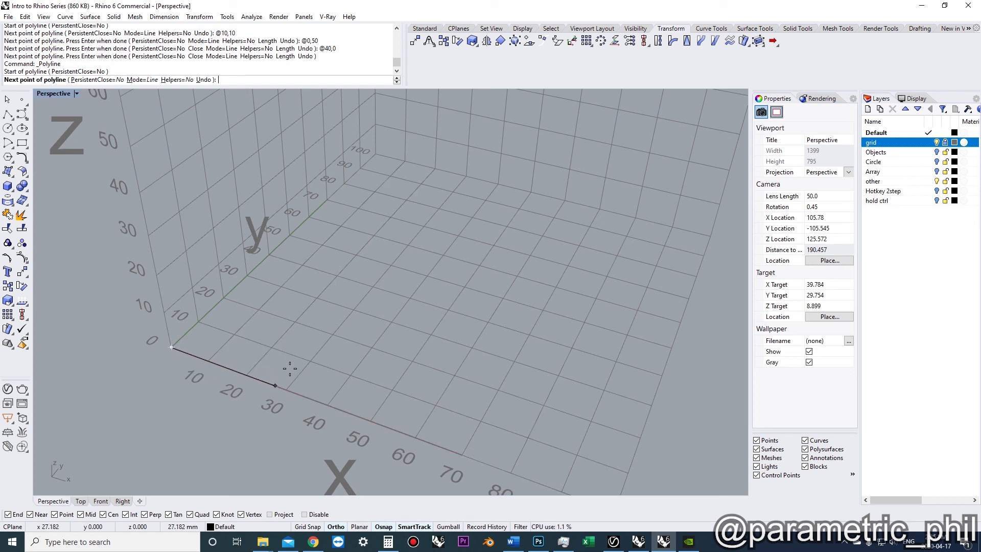
text(50)
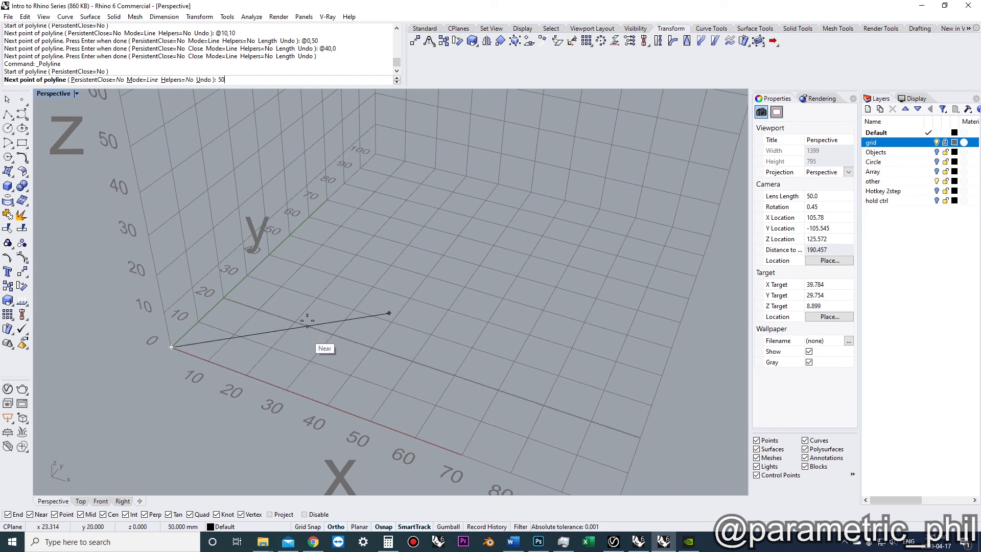
scroll(199, 378, down, 4)
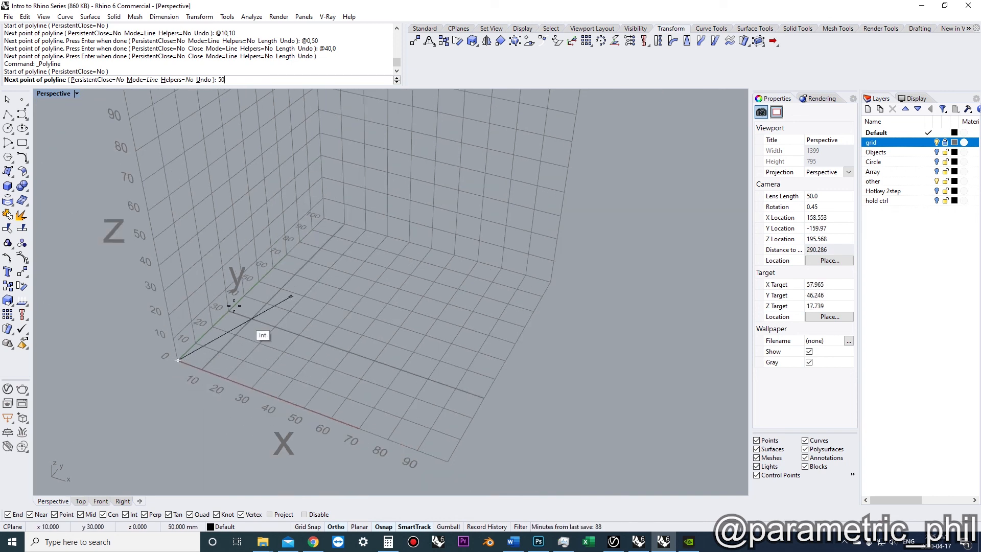
click(260, 281)
scroll(299, 299, up, 2)
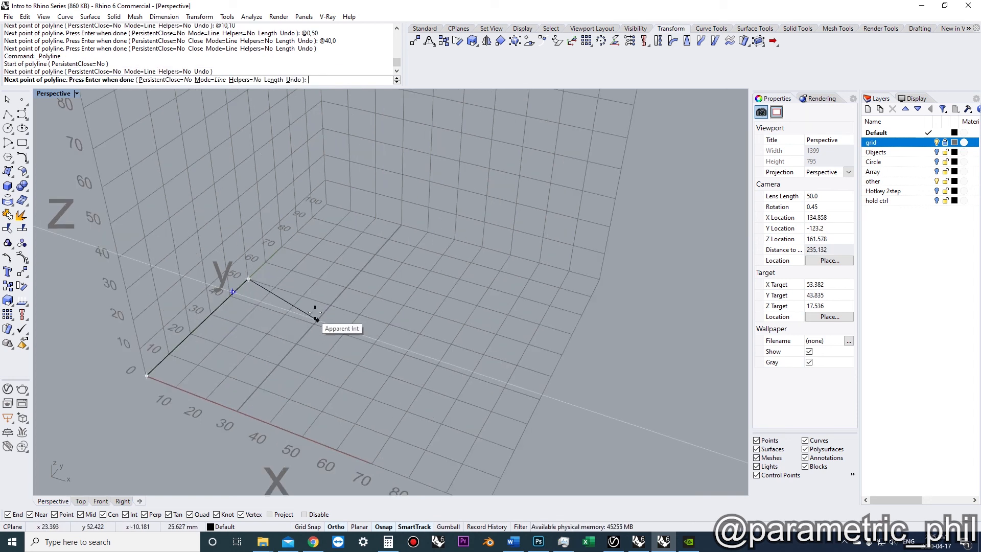
scroll(316, 277, up, 2)
right_drag(317, 278, 315, 321)
scroll(308, 317, down, 3)
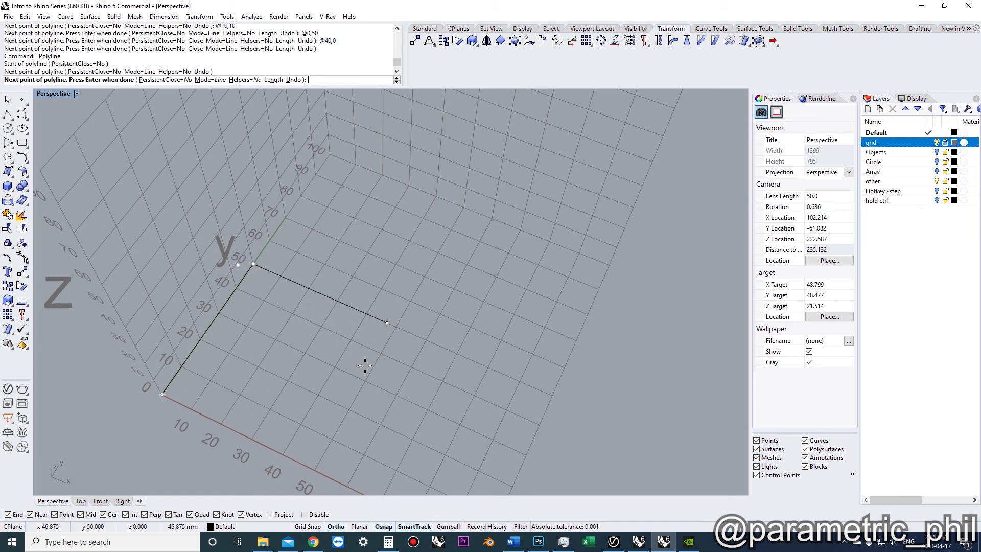
shift+right_drag(364, 355, 346, 276)
scroll(344, 291, down, 2)
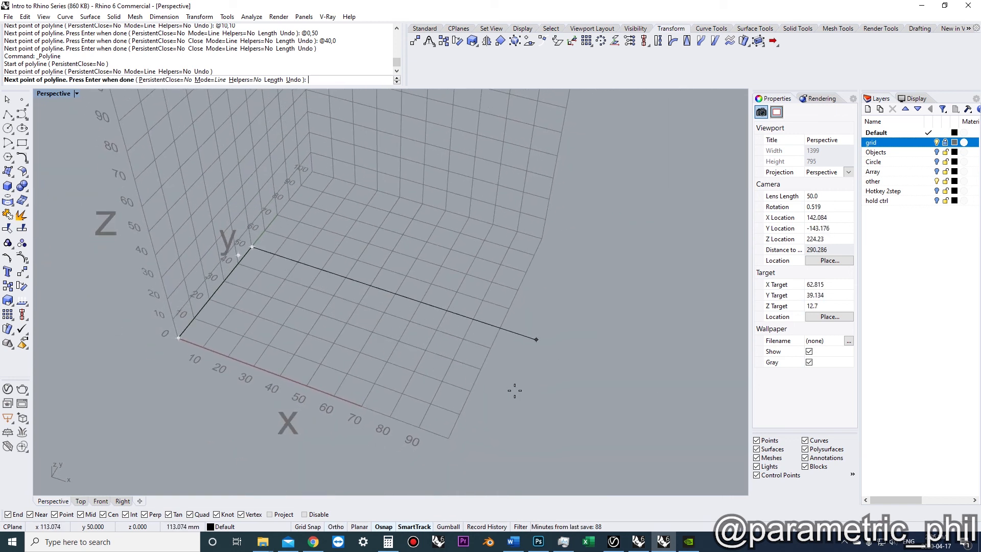
scroll(298, 253, up, 4)
scroll(298, 251, up, 2)
right_drag(296, 246, 301, 267)
scroll(301, 267, down, 2)
scroll(286, 228, up, 4)
scroll(286, 228, down, 4)
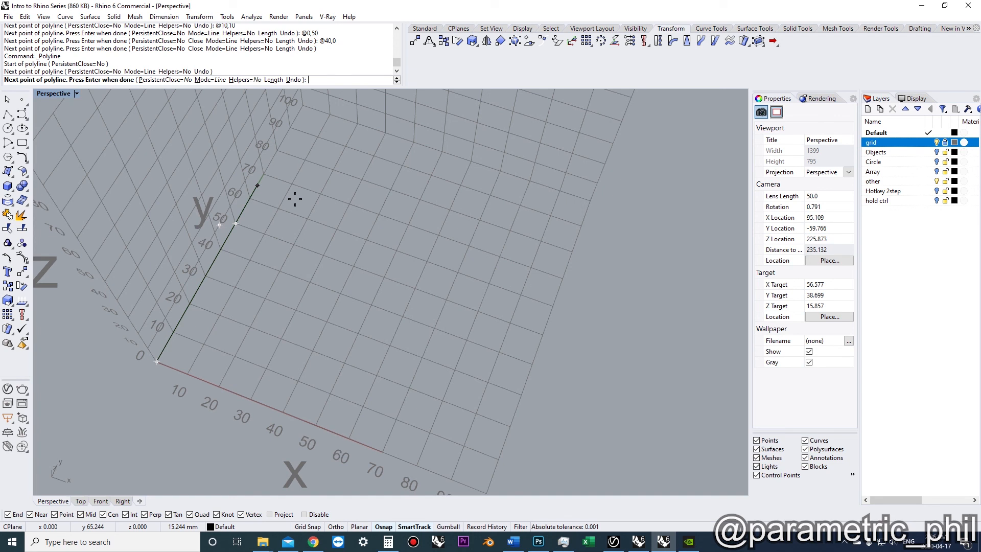
right_drag(295, 199, 298, 175)
scroll(299, 176, down, 2)
scroll(261, 215, up, 2)
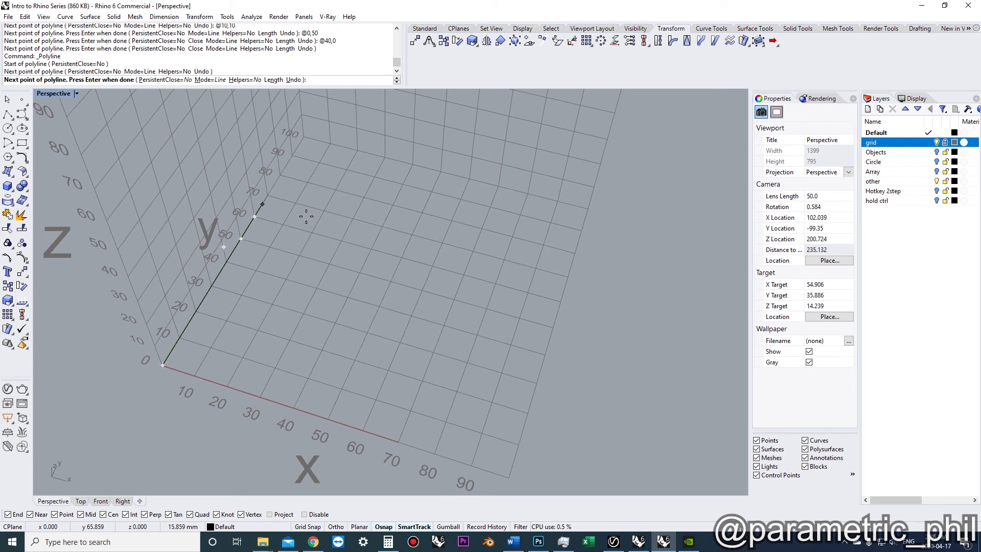
text(@20,10)
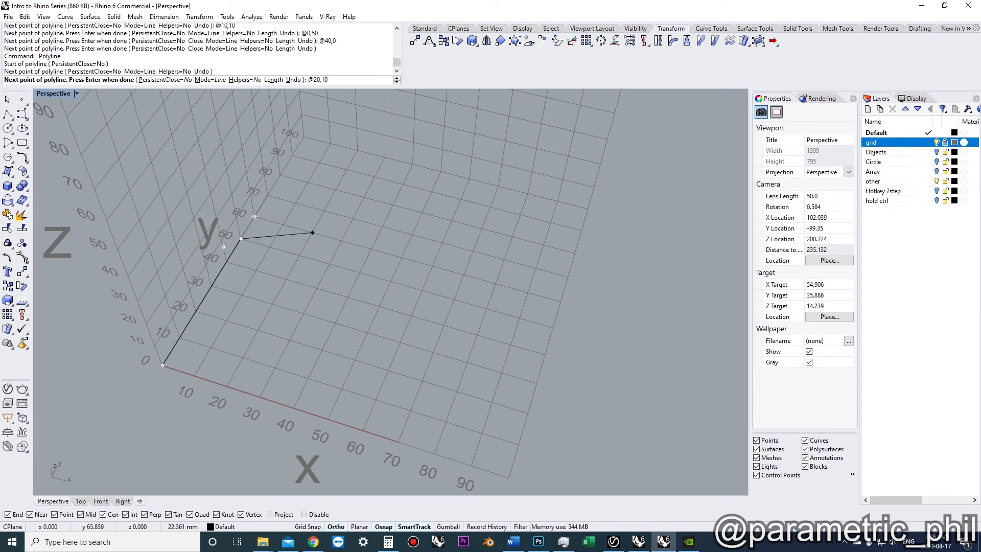
scroll(321, 228, up, 2)
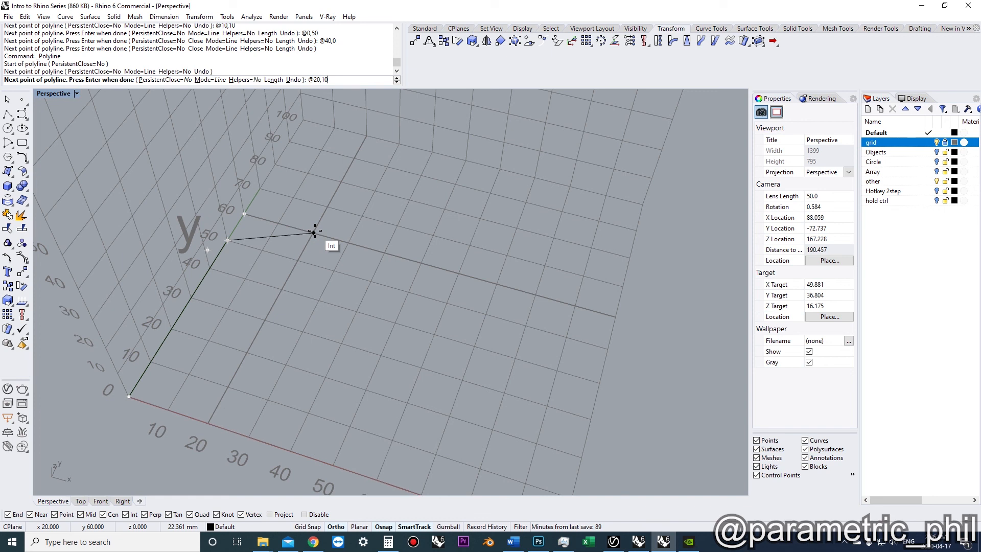
click(314, 232)
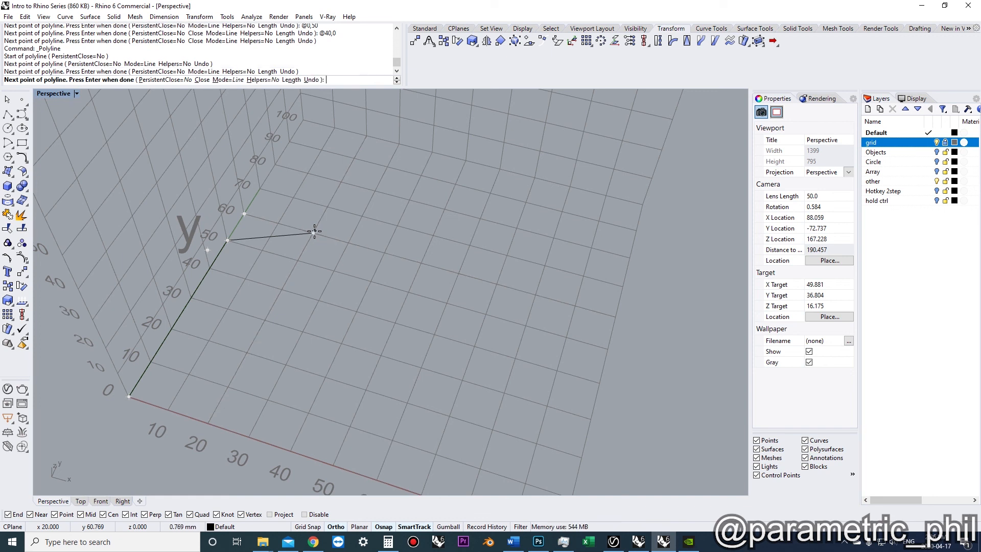
right_click(314, 232)
scroll(307, 203, down, 2)
right_drag(307, 202, 327, 246)
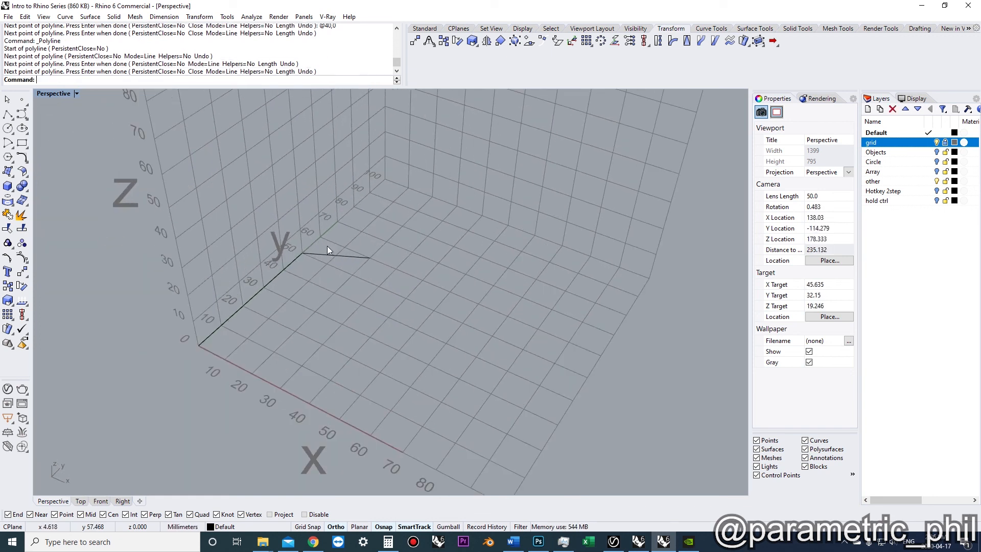
click(325, 256)
right_drag(326, 280, 381, 291)
click(388, 299)
Start another polyline at the free end of the diagonal segment and draw 100 mm along the x direction
text(polyline)
key(Return)
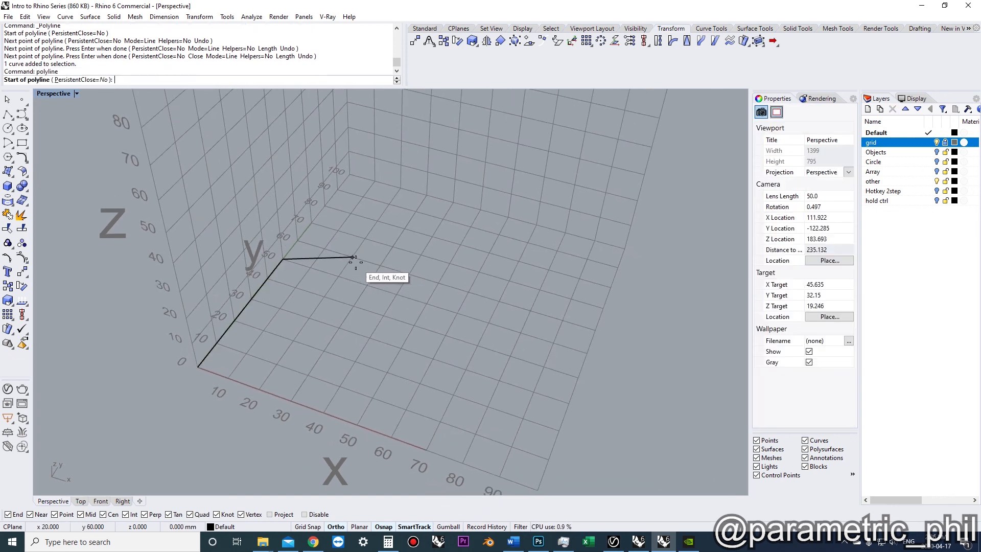
click(352, 257)
text(100)
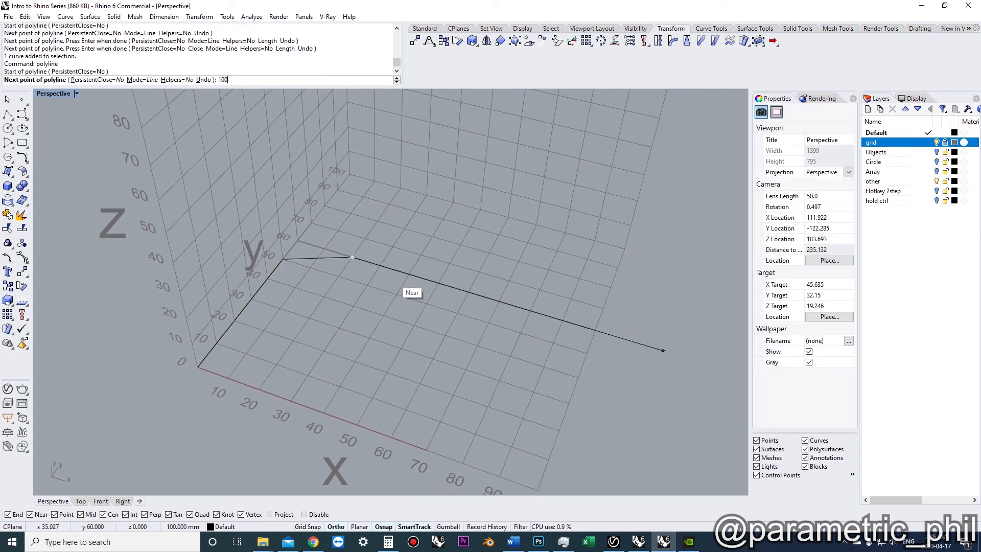
scroll(510, 361, down, 5)
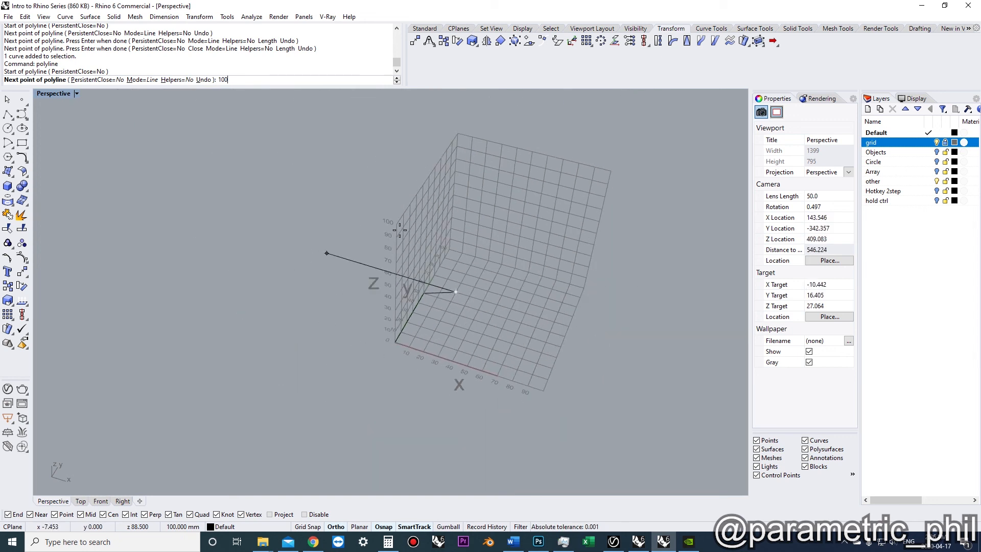
click(606, 324)
Add the relative point @0,50 to the second polyline and cancel that polyline
shift+right_drag(606, 323, 525, 300)
scroll(525, 303, up, 6)
shift+right_drag(516, 338, 456, 316)
scroll(467, 320, down, 4)
text(@)
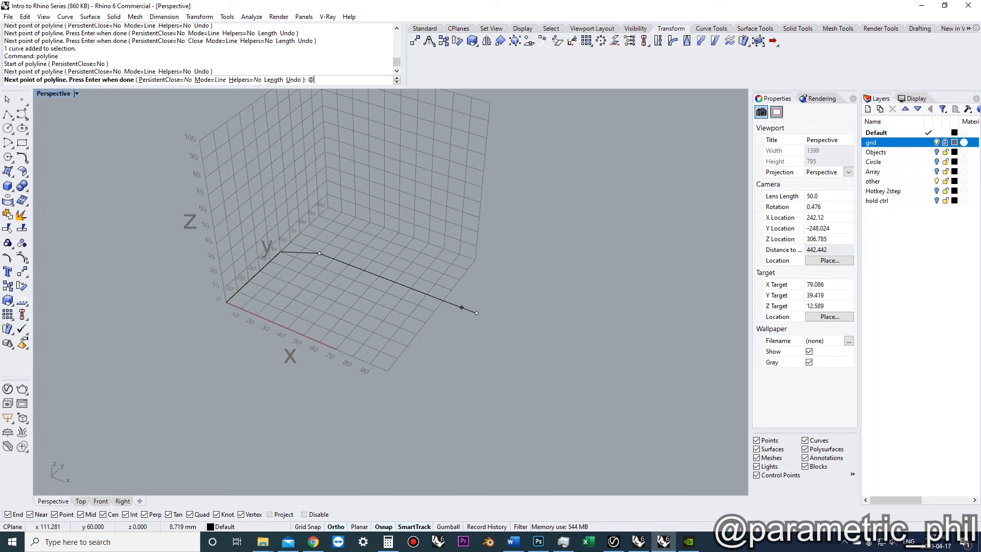
text(5)
text(,50)
key(Return)
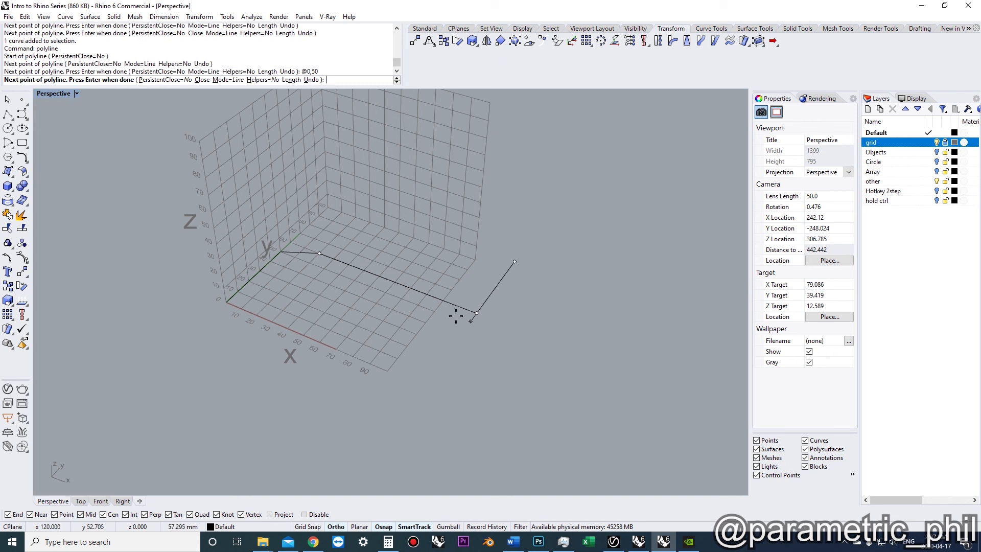
right_drag(477, 317, 487, 293)
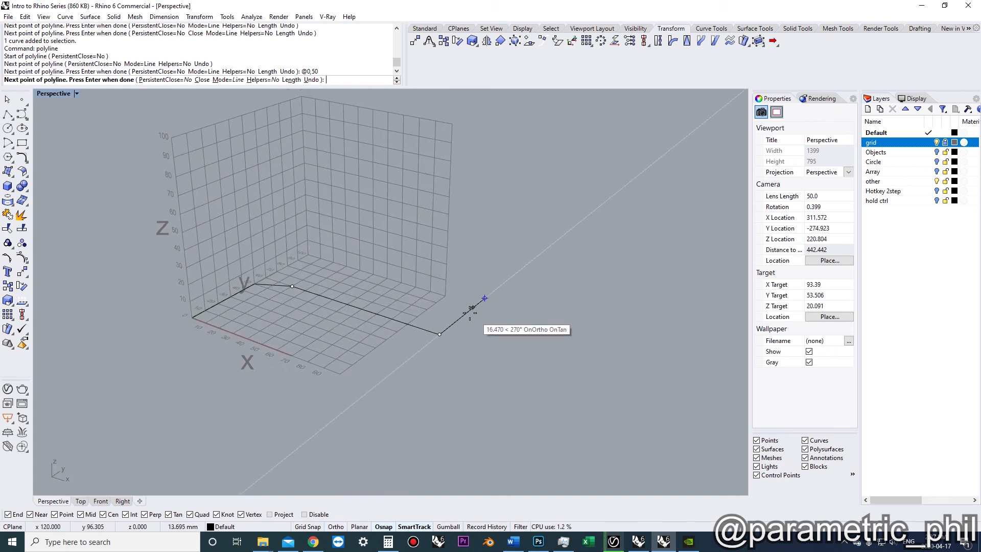
key(Return)
Draw a vertical polyline segment from the diagonal segment's free end to the relative point @0,0,50 and cancel that polyline
scroll(305, 302, up, 5)
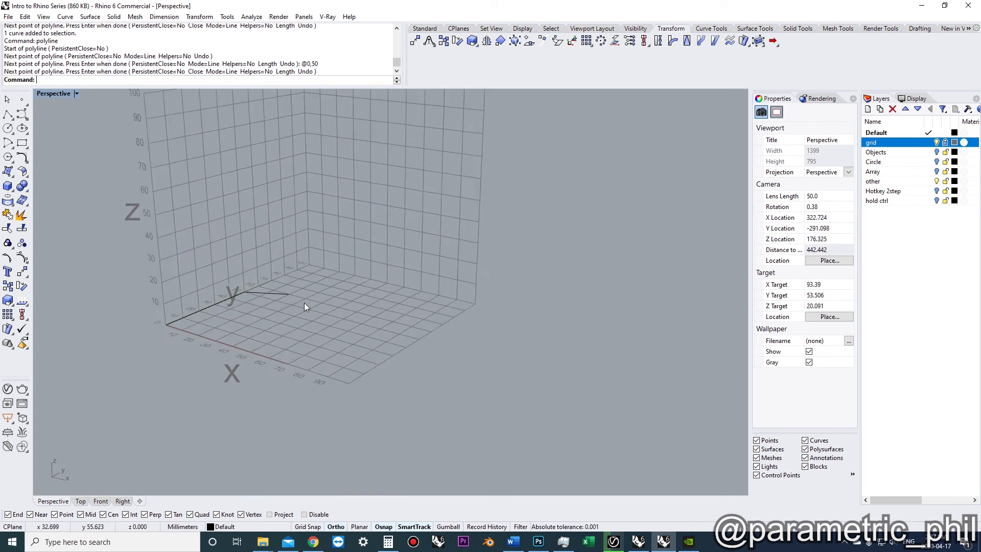
scroll(301, 318, up, 3)
key(Return)
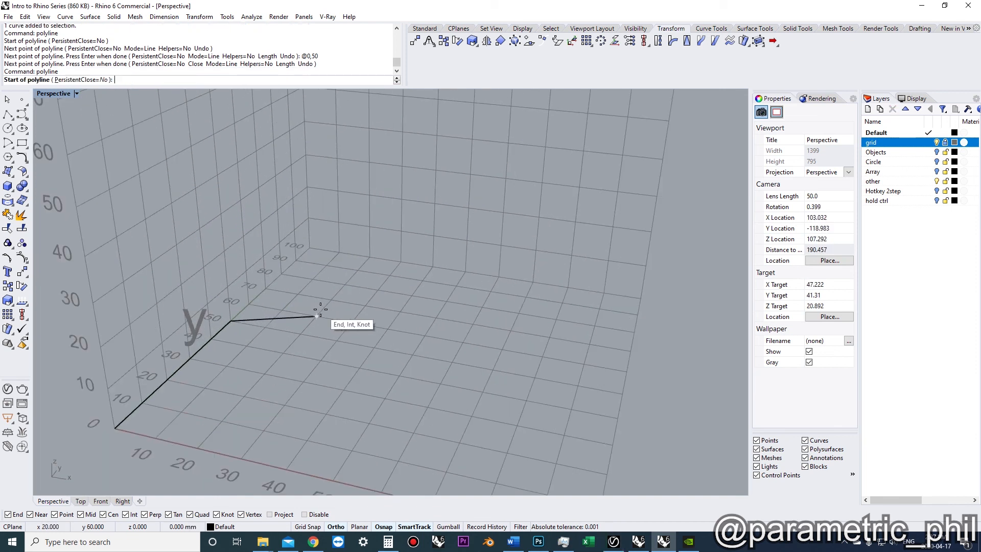
click(319, 314)
text(@)
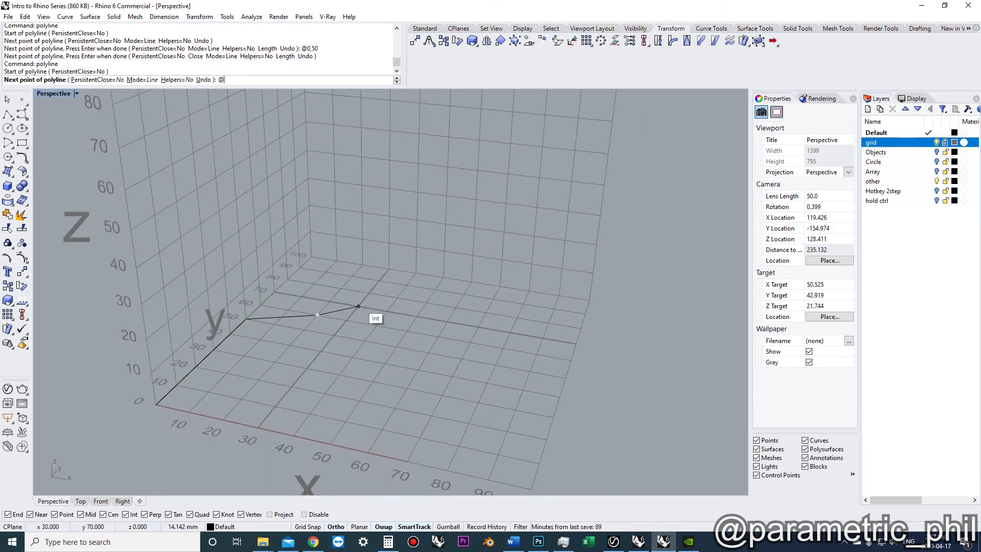
text(0,0,50)
right_drag(329, 256, 379, 273)
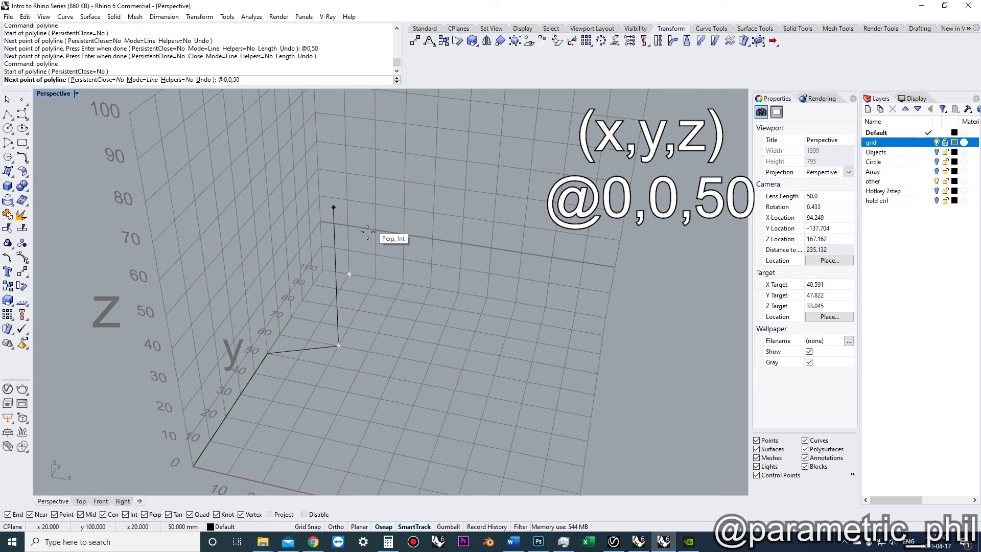
right_drag(368, 231, 346, 228)
key(Return)
scroll(359, 240, down, 4)
right_drag(409, 328, 341, 289)
key(Escape)
Start another polyline at the free end of the diagonal segment
scroll(332, 286, up, 6)
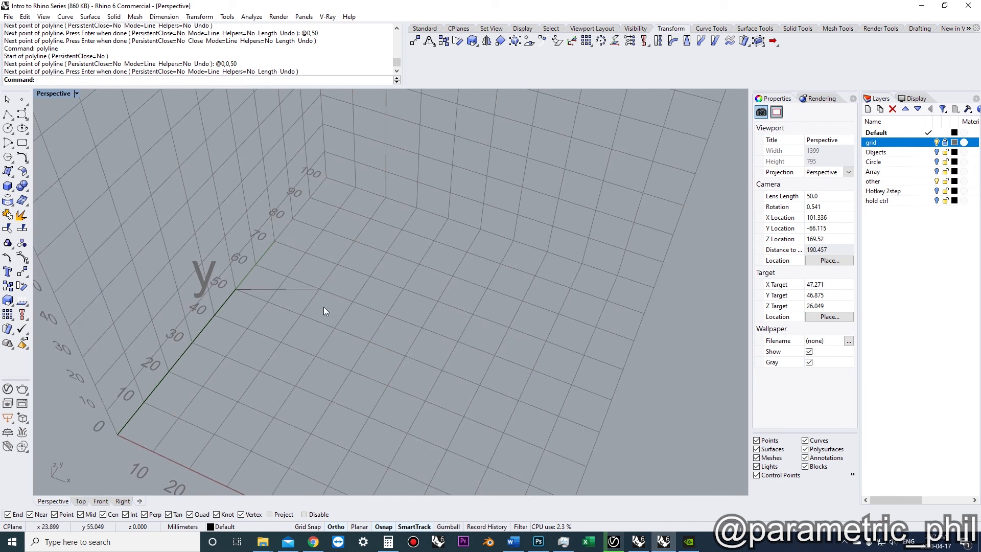
key(Return)
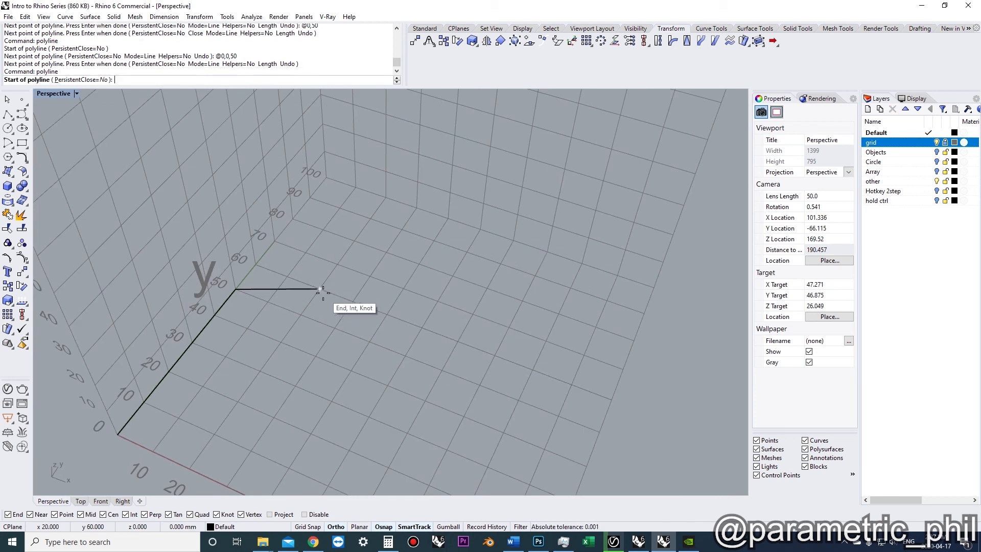
click(320, 289)
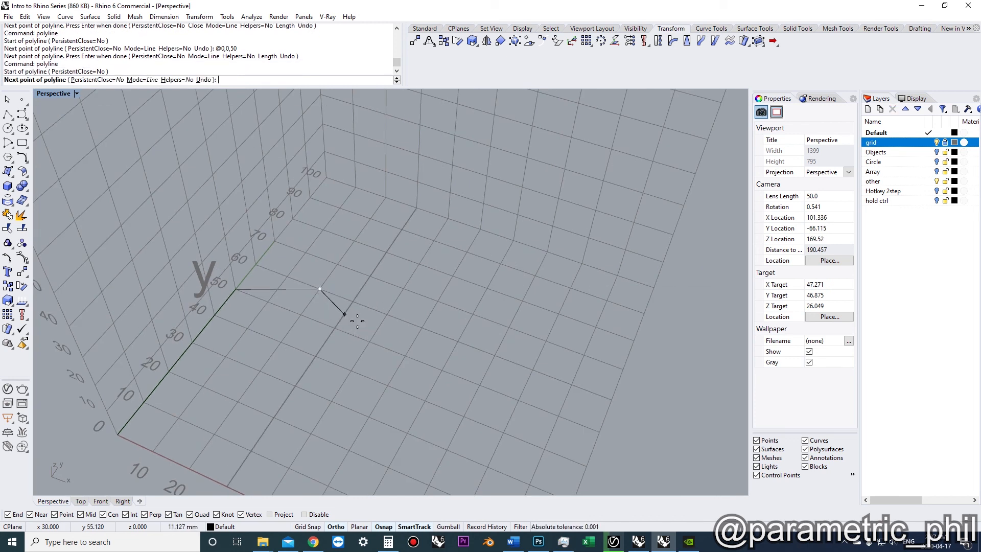
right_drag(361, 333, 364, 285)
scroll(350, 297, down, 4)
scroll(340, 280, down, 4)
scroll(346, 303, up, 8)
scroll(336, 341, up, 10)
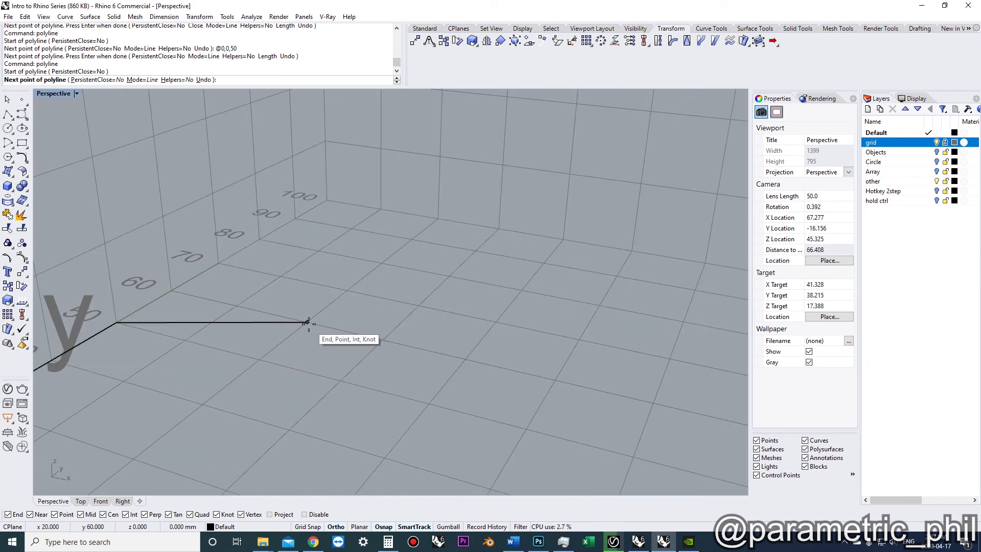
Constrain the next point vertically with elevator mode, draw a 50 mm segment in the z direction, and cancel the polyline
click(307, 322)
scroll(327, 172, down, 10)
right_drag(332, 245, 307, 393)
right_drag(306, 393, 387, 298)
scroll(358, 364, down, 2)
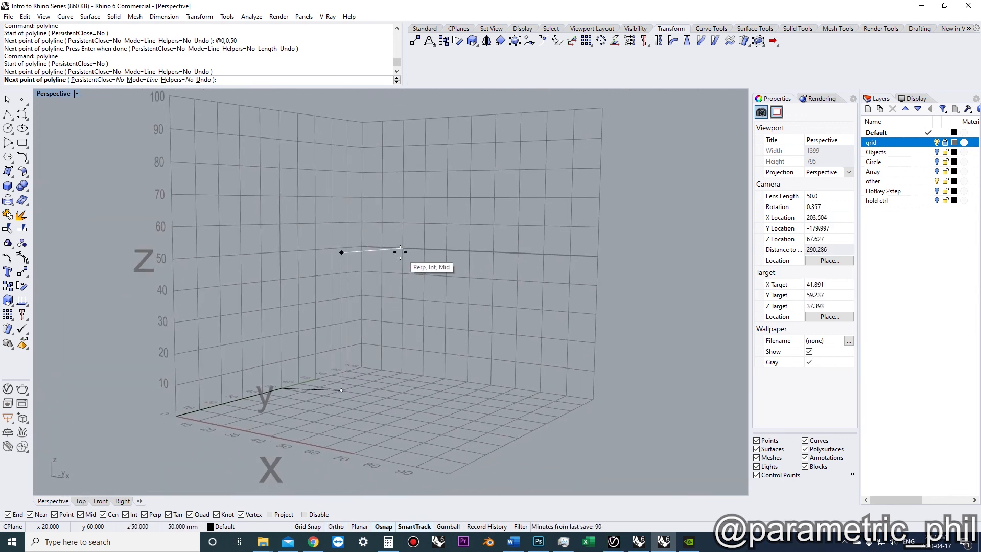
text(50)
key(Return)
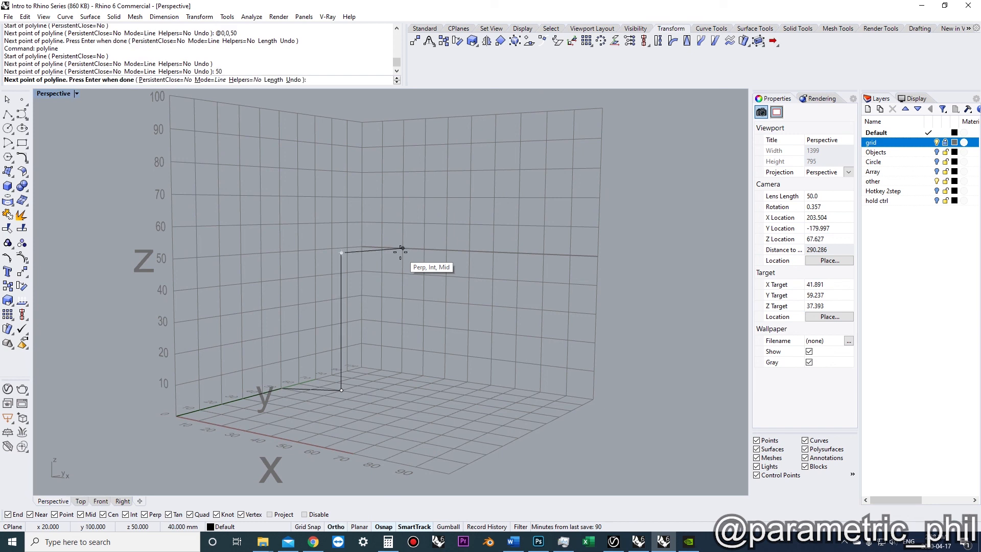
right_drag(390, 280, 345, 285)
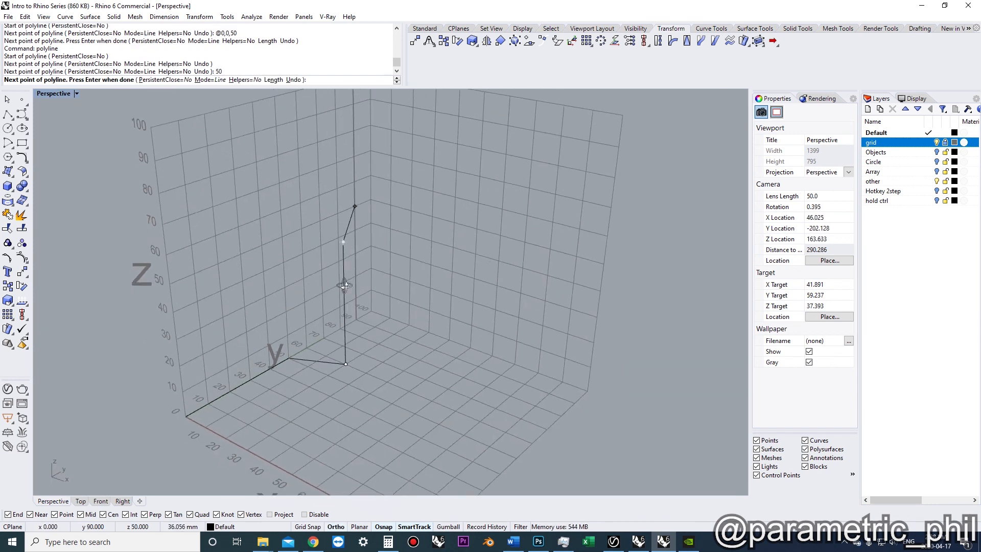
right_drag(416, 351, 334, 268)
scroll(377, 338, down, 4)
scroll(386, 343, up, 8)
scroll(313, 259, down, 8)
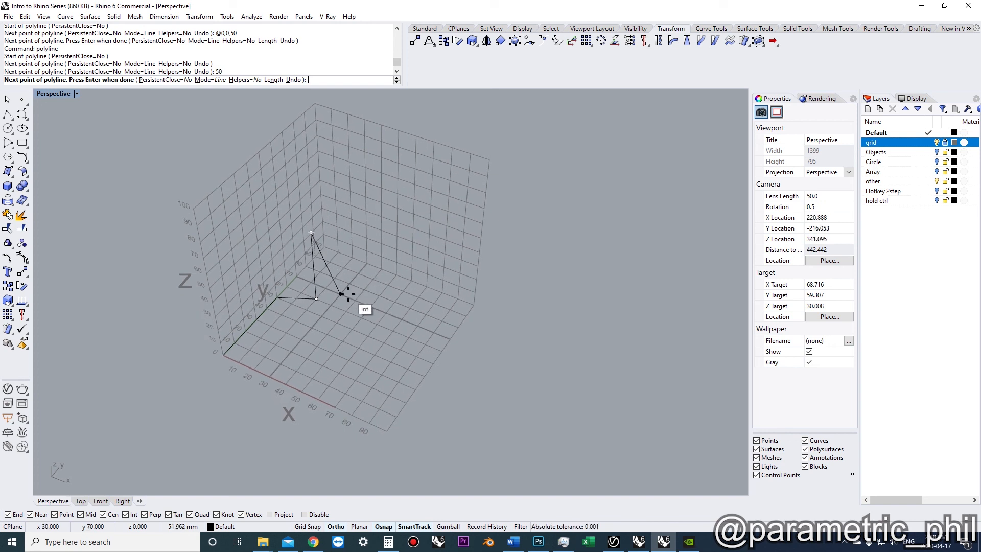
scroll(341, 294, up, 4)
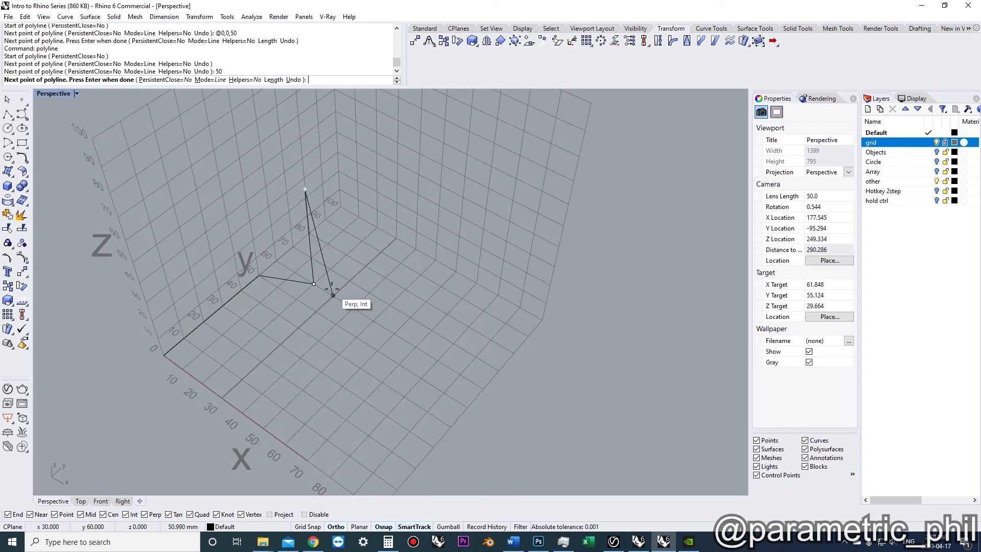
key(Escape)
right_drag(327, 278, 359, 325)
shift+right_drag(359, 325, 350, 292)
key(Return)
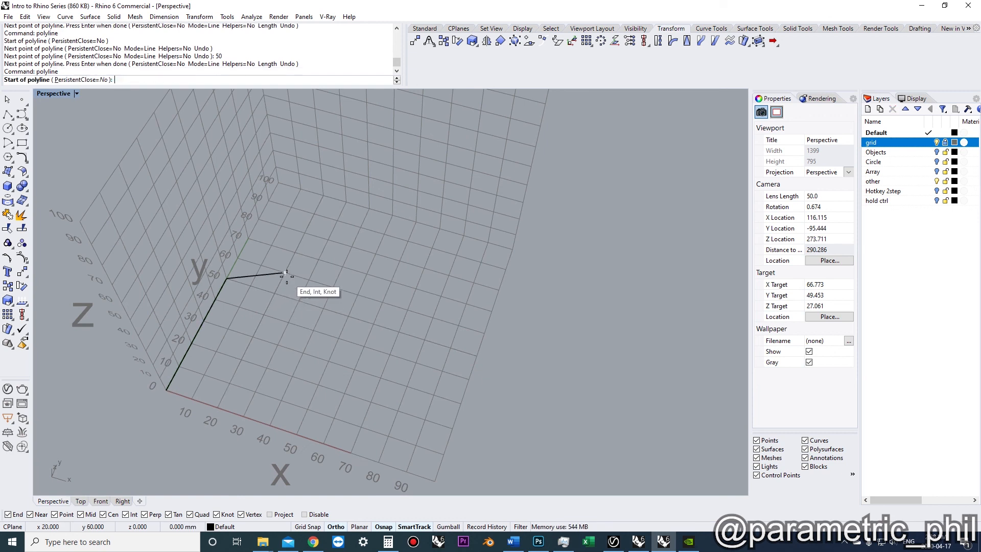
click(285, 272)
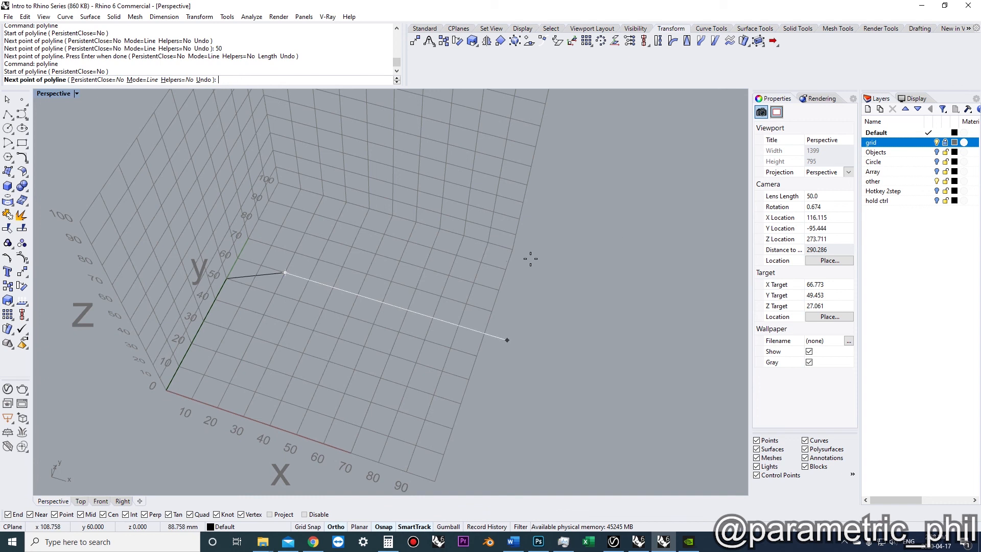
right_drag(375, 226, 331, 185)
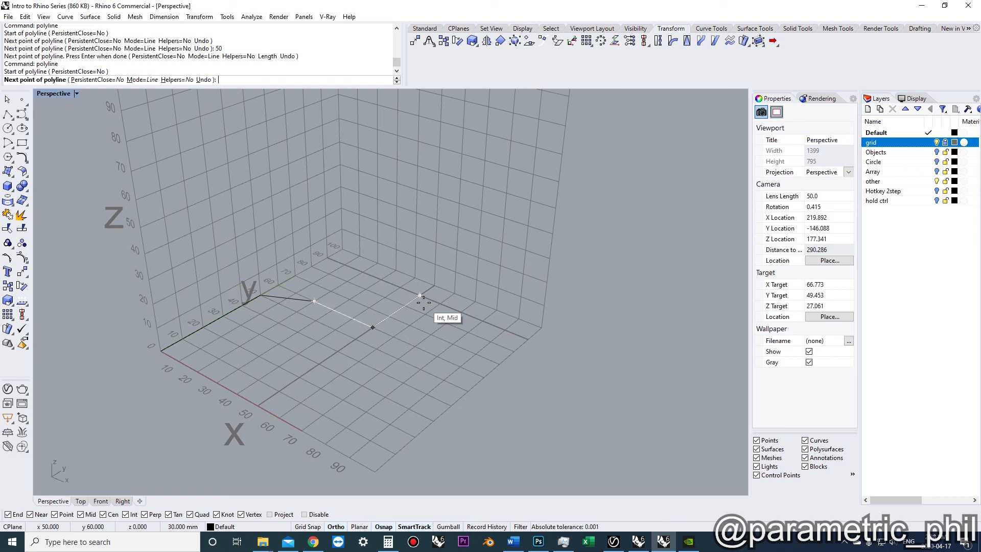
right_drag(417, 303, 450, 325)
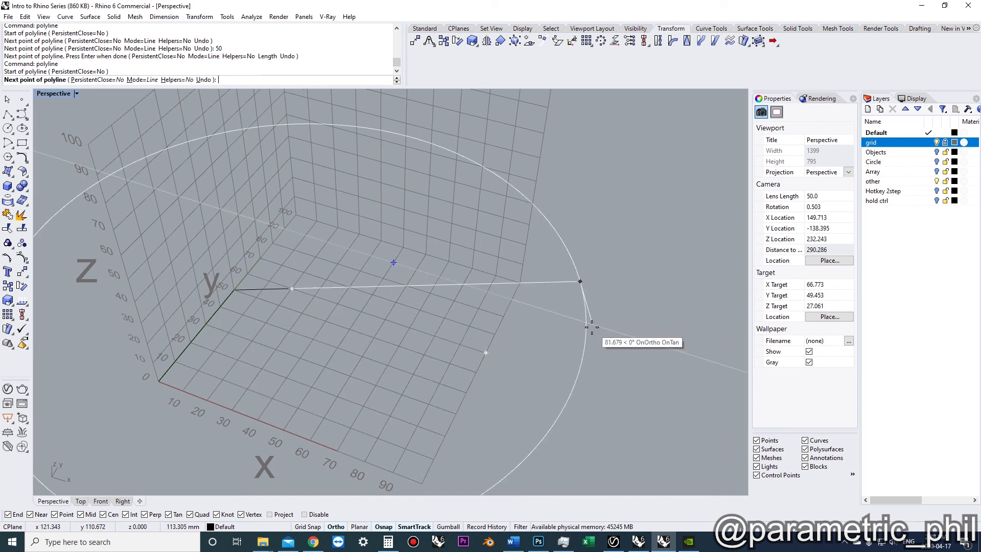
key(Escape)
Start a polyline at the diagonal segment's free end and draw a 100 mm segment across the floor grid towards its far corner
key(Return)
click(291, 288)
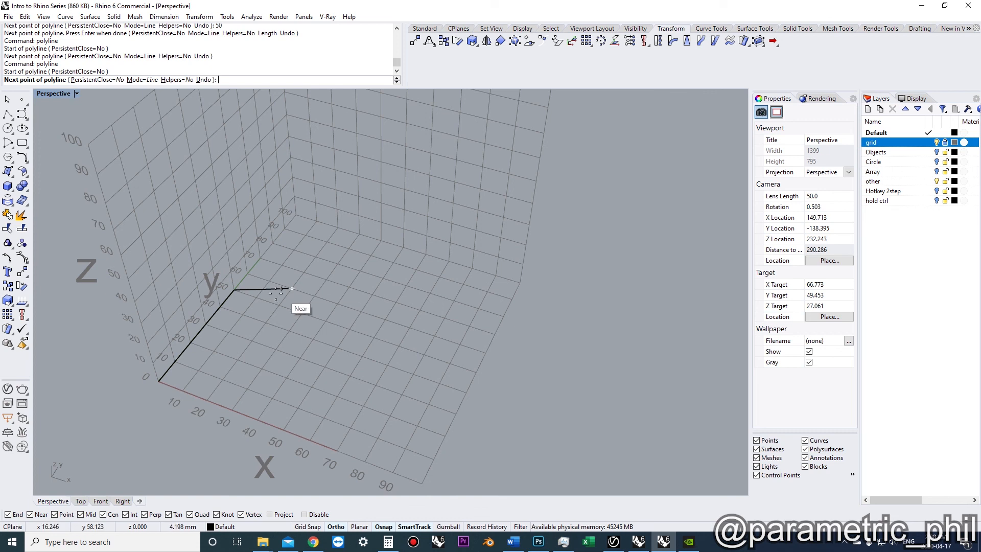
scroll(247, 290, up, 3)
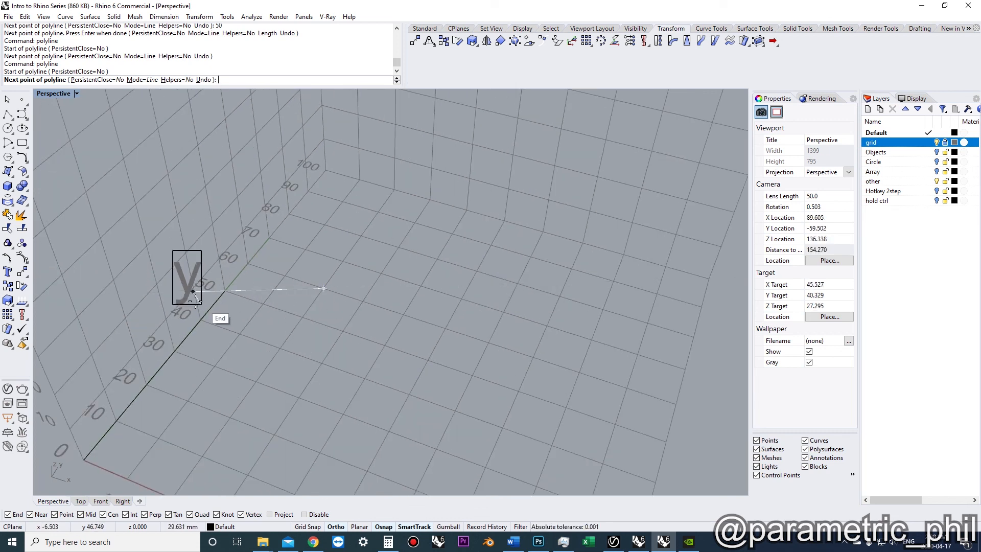
key(Home)
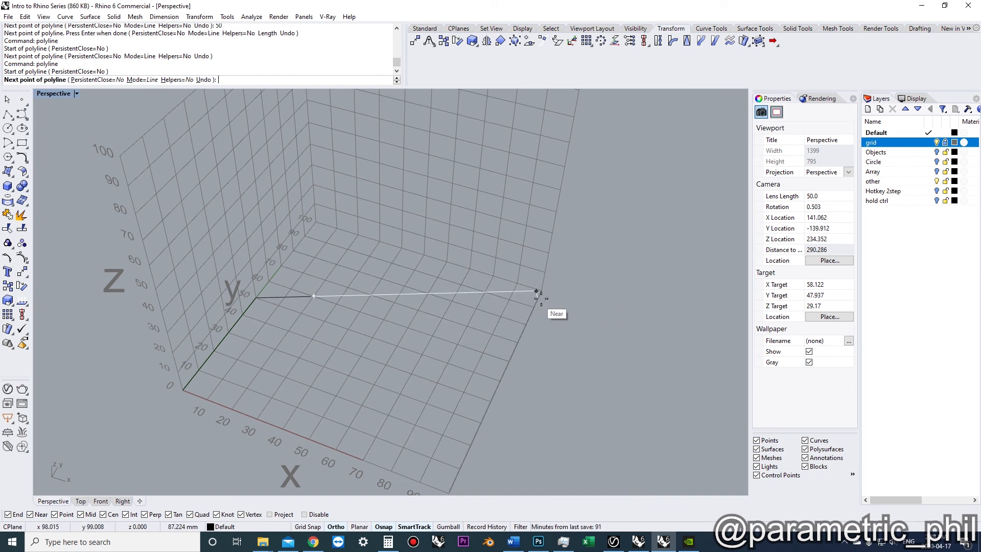
key(Return)
click(568, 289)
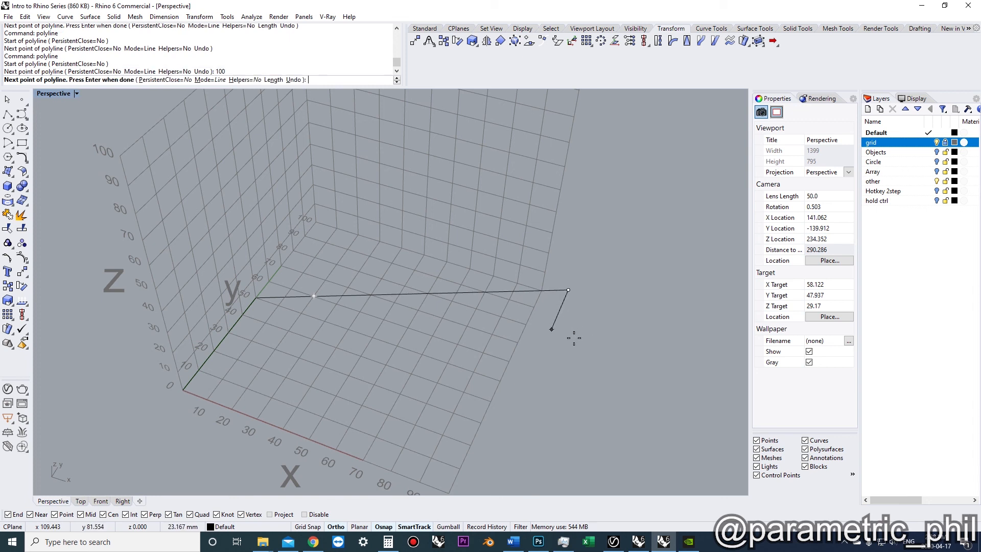
Add a segment about 23 mm long back in the negative y direction and finish the polyline
click(573, 343)
right_drag(573, 343, 513, 306)
right_click(575, 339)
scroll(575, 338, down, 4)
scroll(575, 339, up, 2)
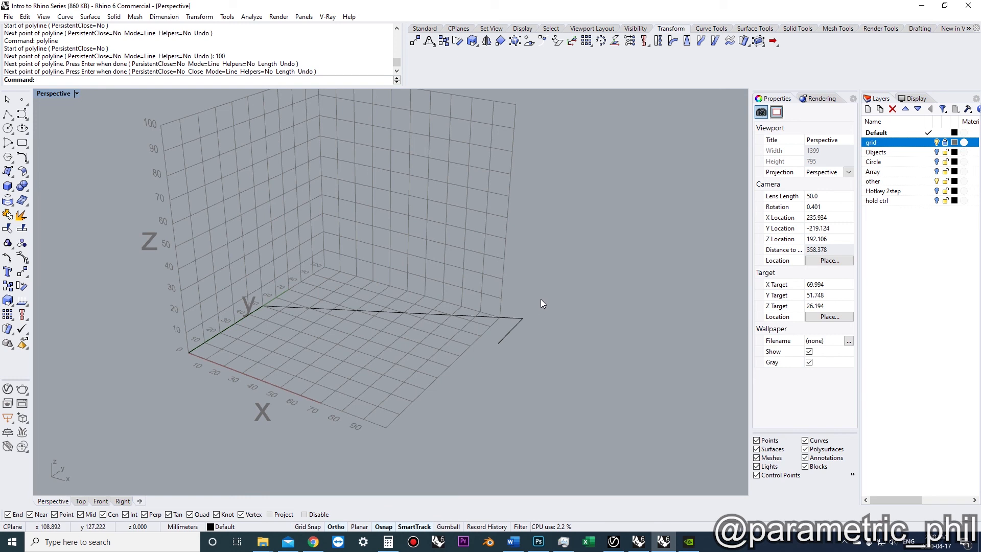
Select the finished two-segment polyline that extends past the far corner of the floor grid
right_drag(540, 299, 517, 331)
scroll(517, 332, down, 2)
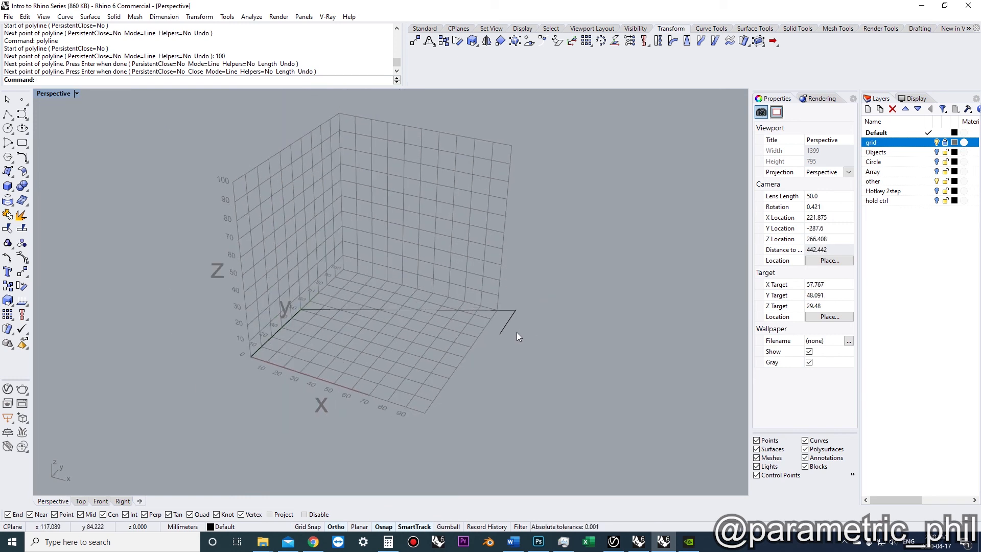
scroll(395, 293, up, 2)
right_drag(408, 298, 383, 286)
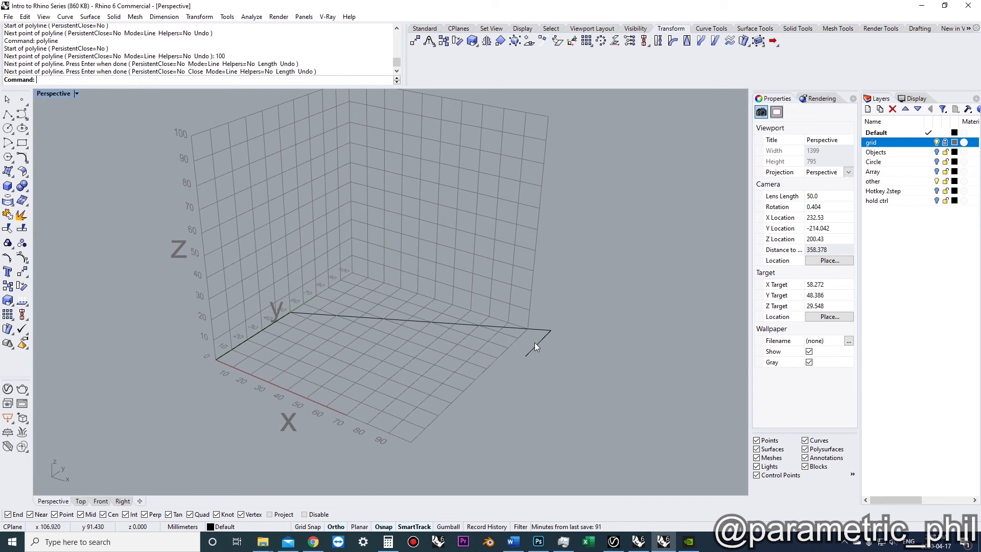
click(535, 345)
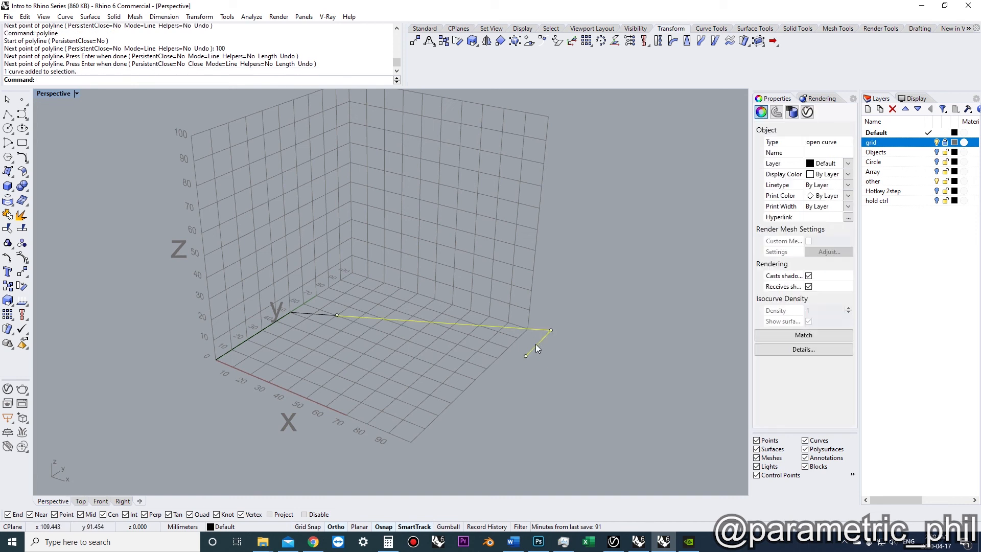
right_drag(535, 344, 552, 359)
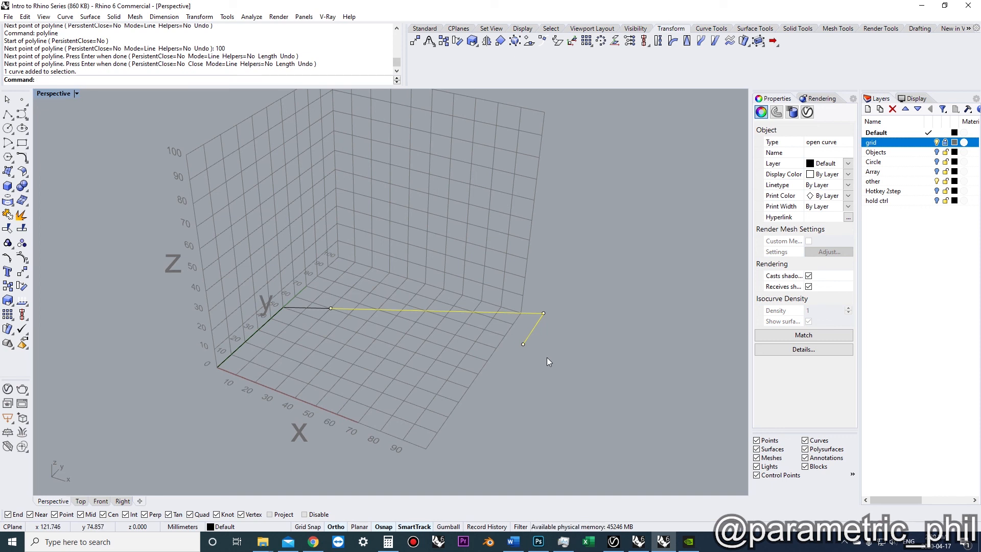
right_drag(548, 354, 540, 346)
click(547, 351)
click(542, 349)
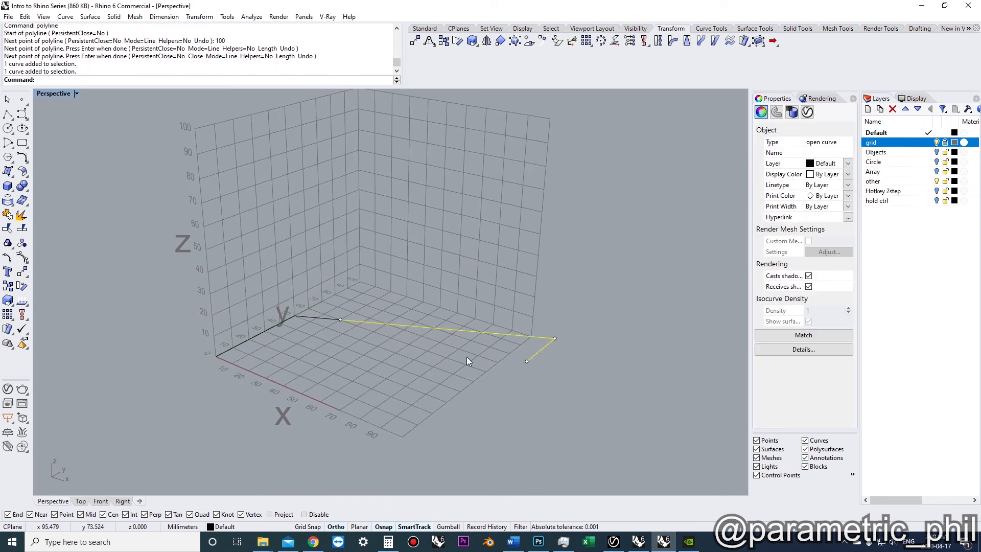